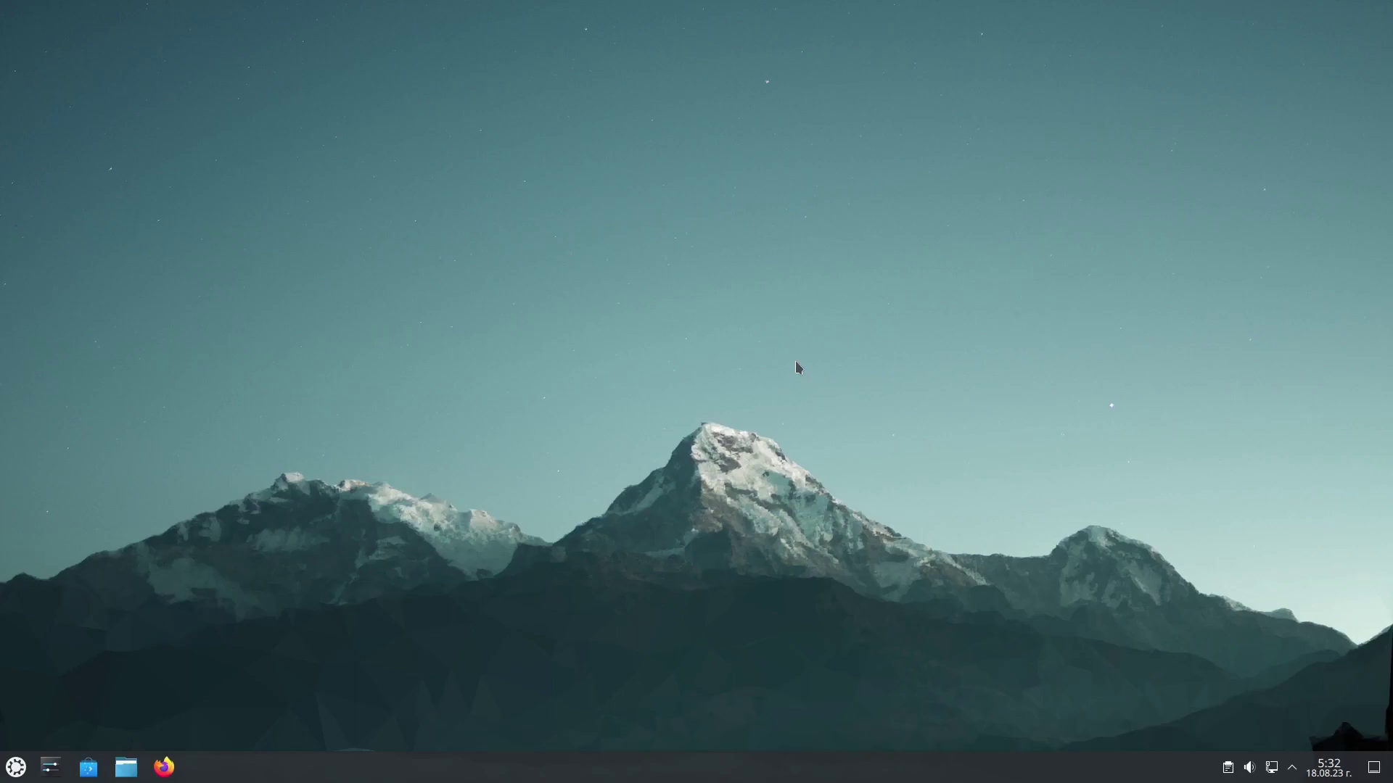
Open the file manager on the Downloads folder with the .deb packages and reposition its window higher on the desktop.
{"action": "left_click", "coordinate": [126, 768]}
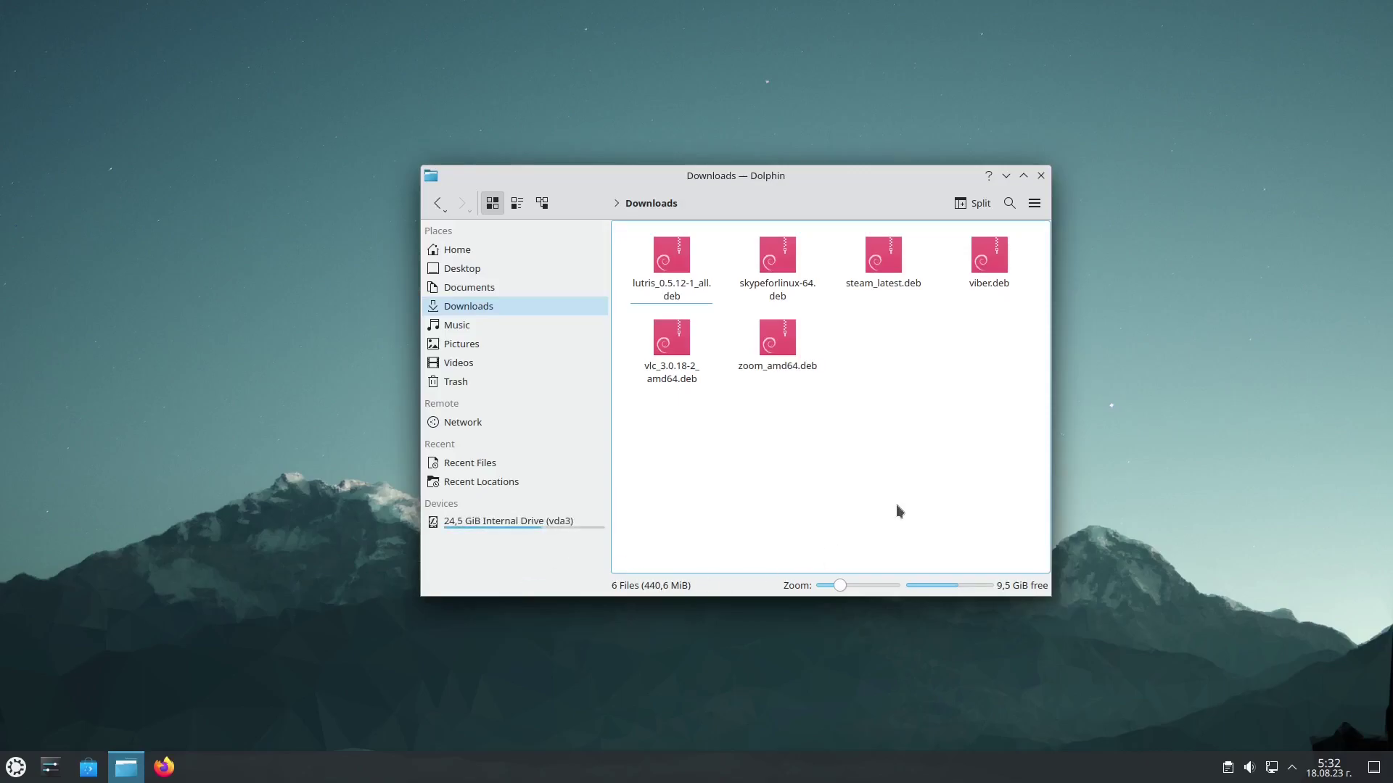
{"action": "left_click_drag", "start_coordinate": [993, 453], "coordinate": [623, 263]}
{"action": "left_click", "coordinate": [863, 447]}
{"action": "left_click_drag", "start_coordinate": [837, 177], "coordinate": [811, 137]}
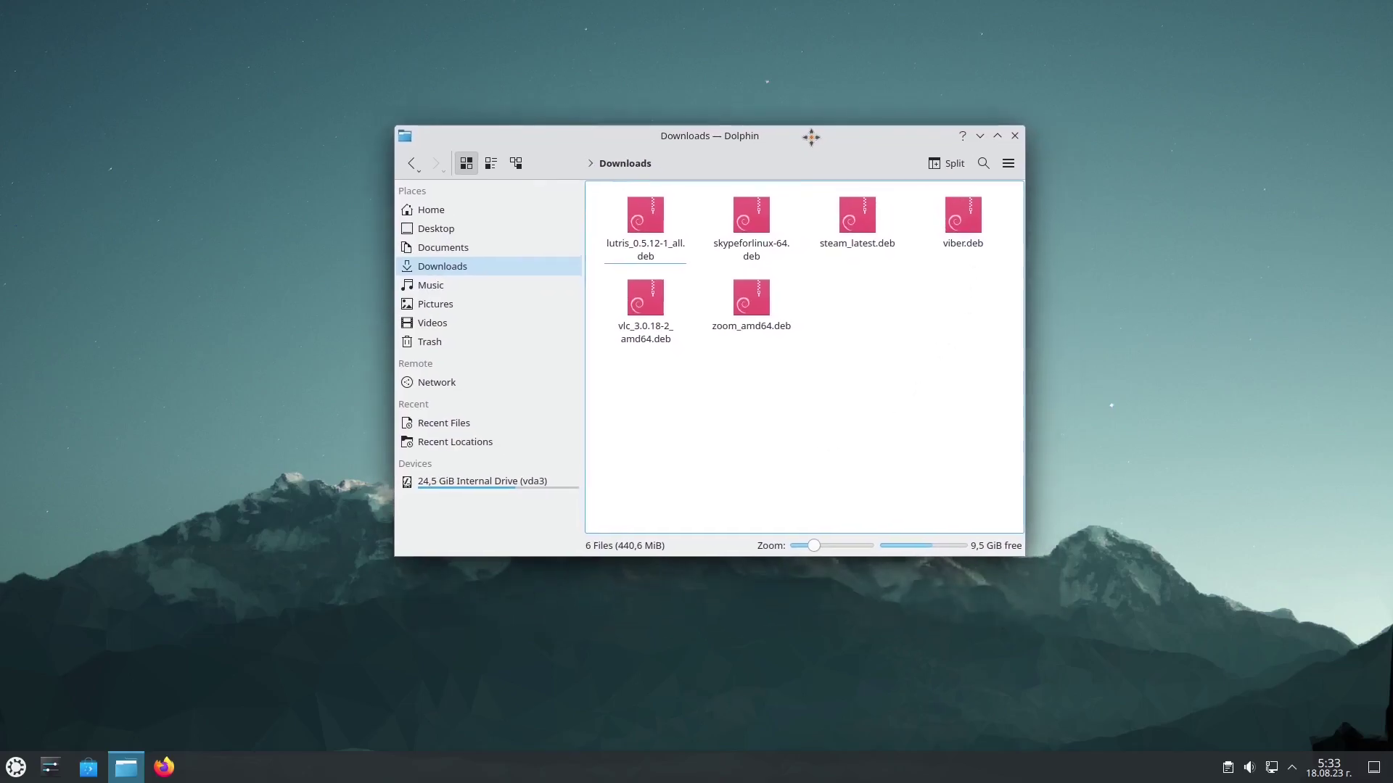
Open a terminal in the Downloads folder and move its window away from the package files.
{"action": "left_click", "coordinate": [445, 268]}
{"action": "right_click", "coordinate": [782, 403]}
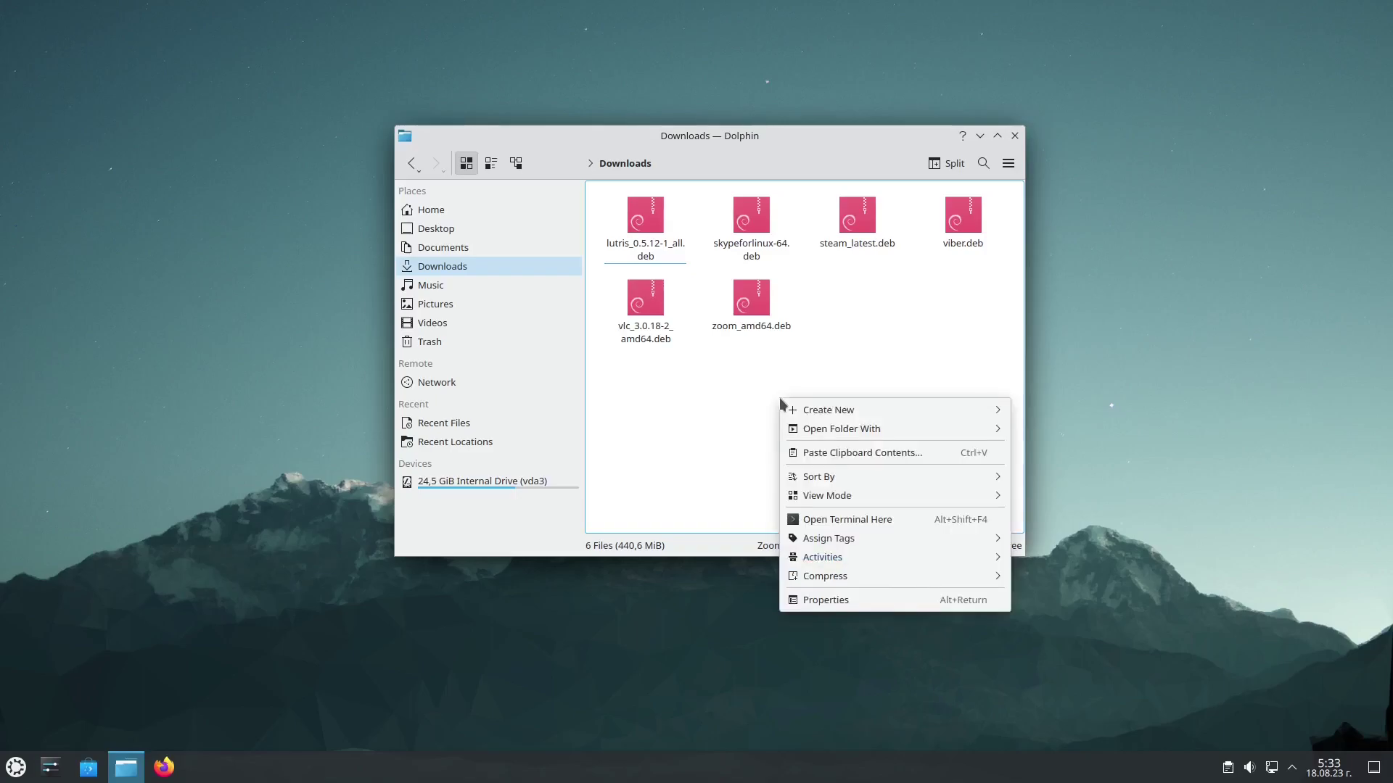
{"action": "left_click", "coordinate": [869, 524]}
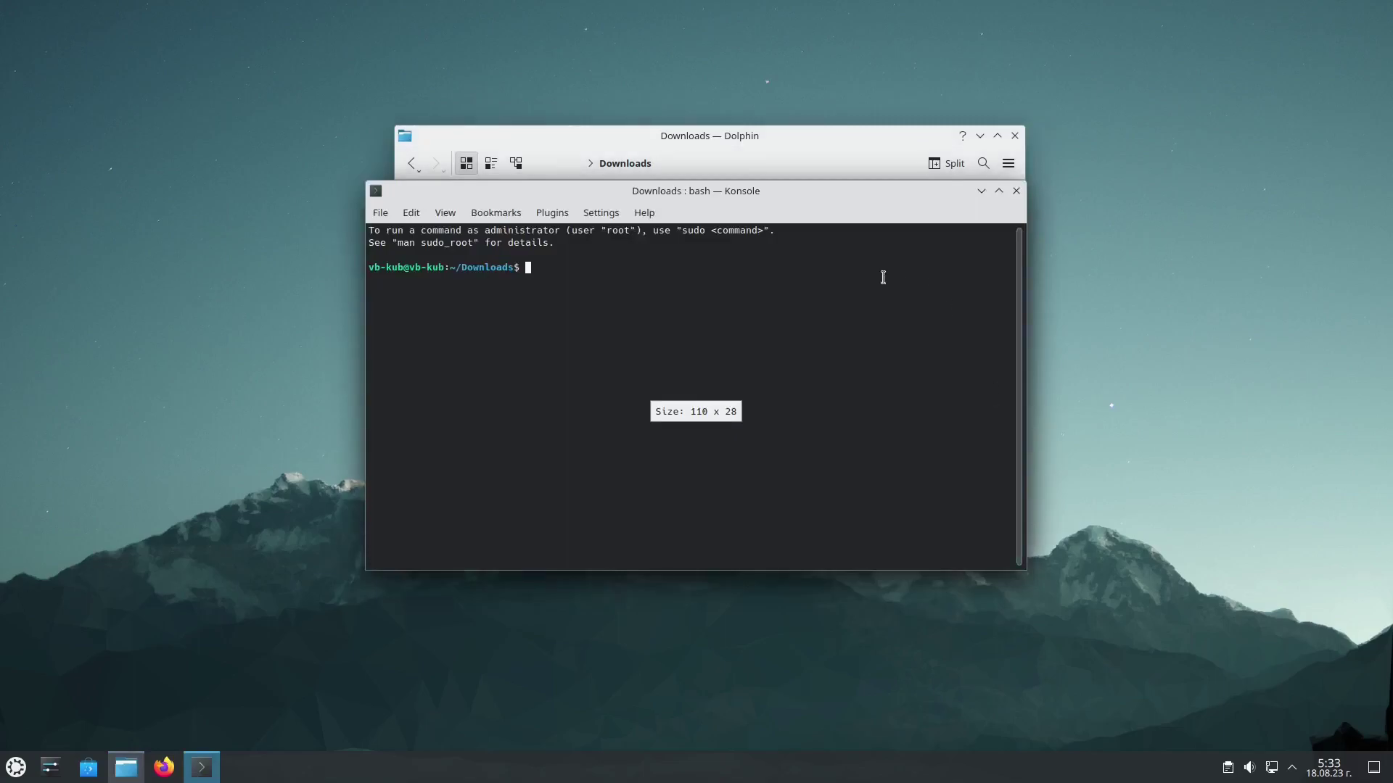
{"action": "left_click_drag", "start_coordinate": [761, 197], "coordinate": [981, 343]}
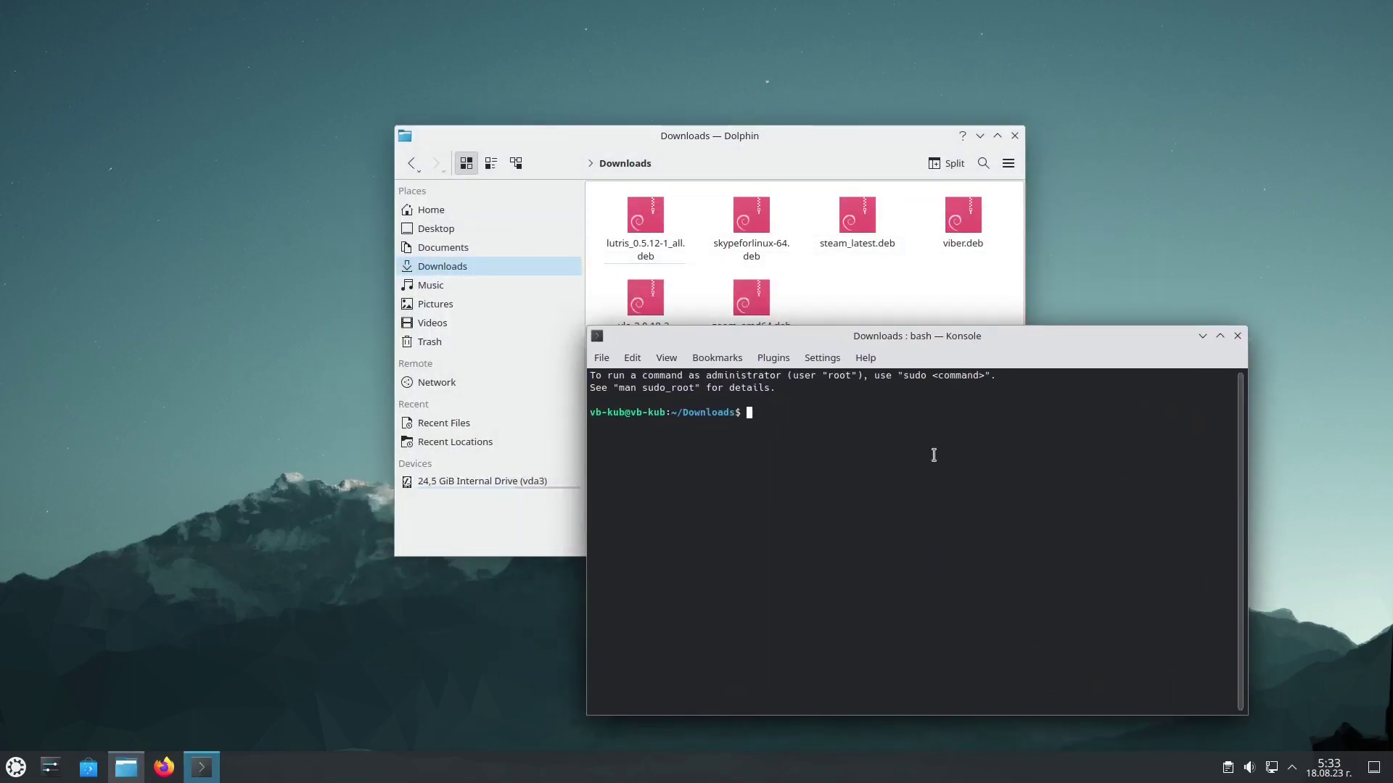
Run sudo dpkg -i steam_latest.deb in the terminal and authenticate with the account password.
{"action": "type", "text": "sudo dpkg -i ste"}
{"action": "key", "text": "Tab"}
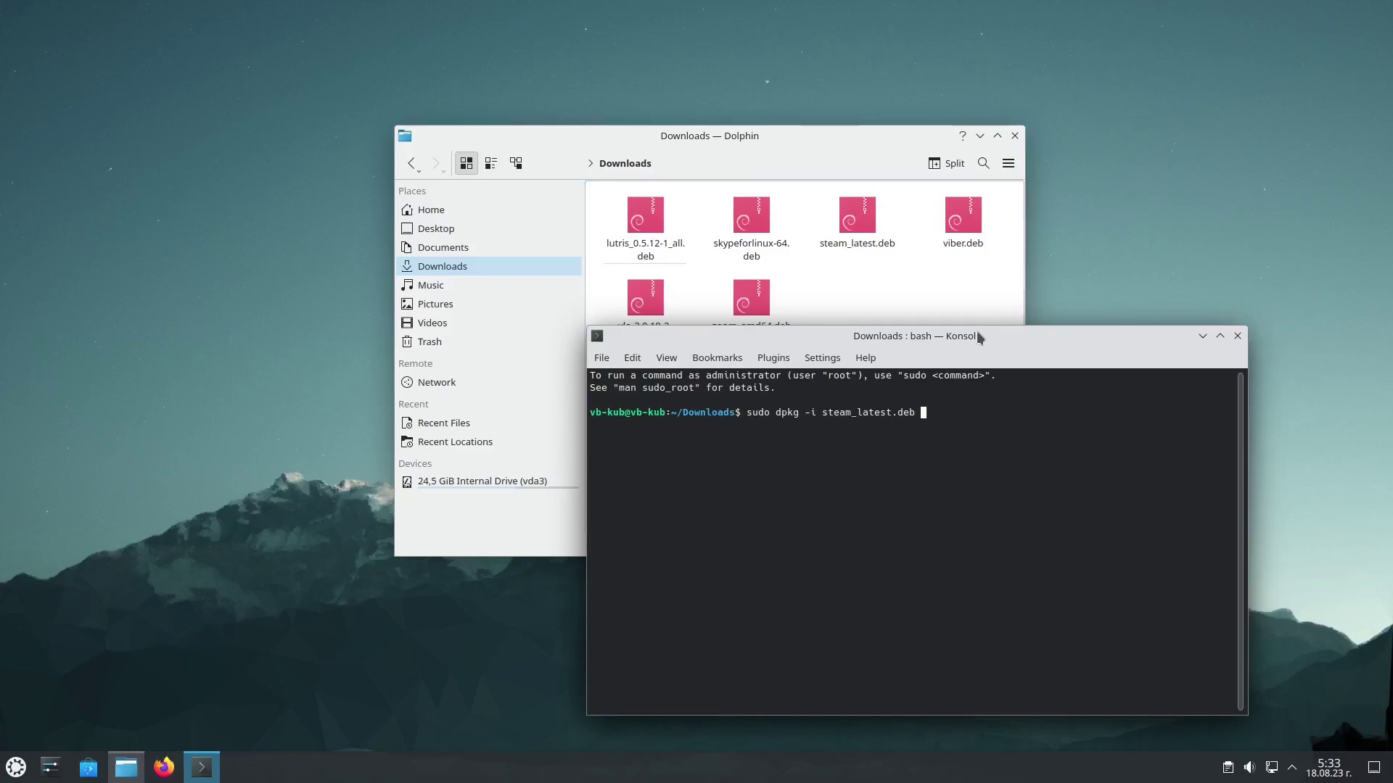
{"action": "left_click_drag", "start_coordinate": [976, 336], "coordinate": [1004, 350]}
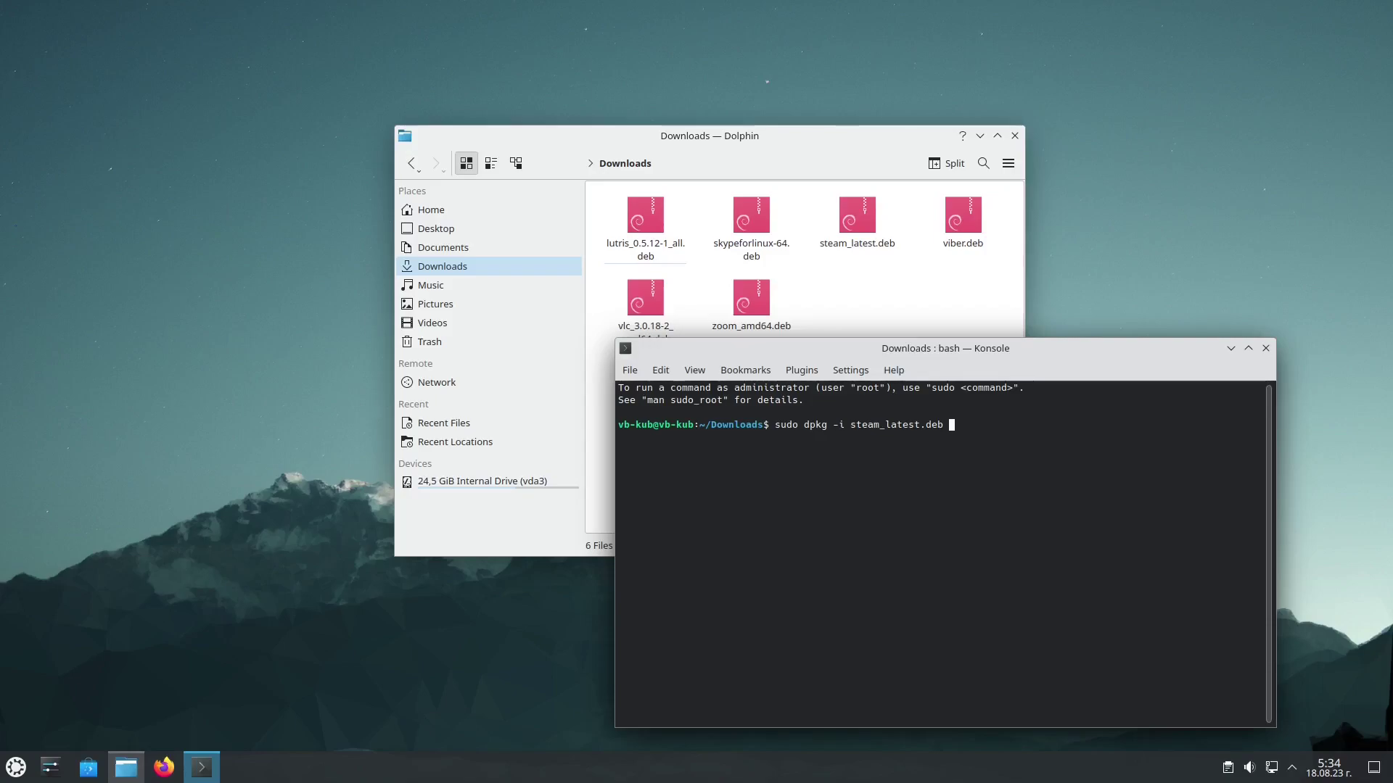
{"action": "key", "text": "Return"}
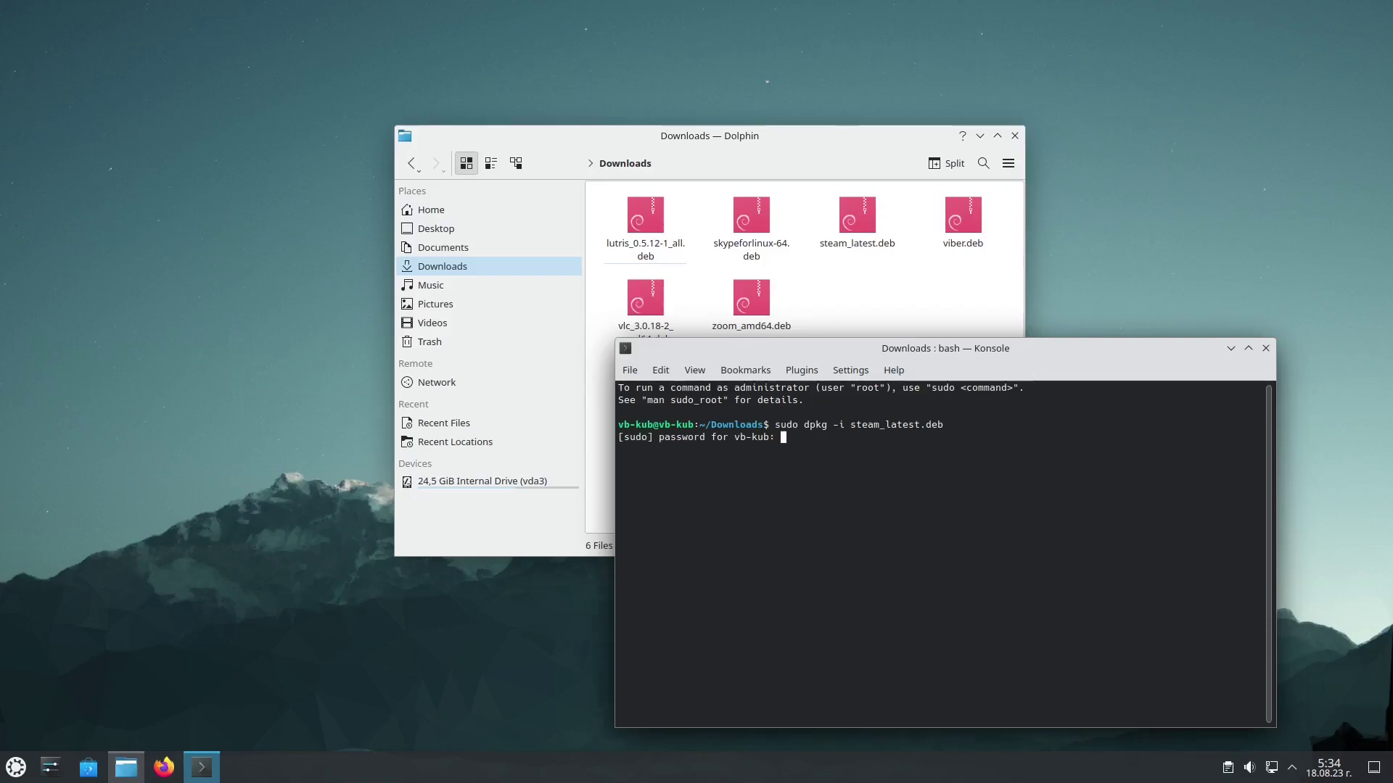
{"action": "key", "text": "Return"}
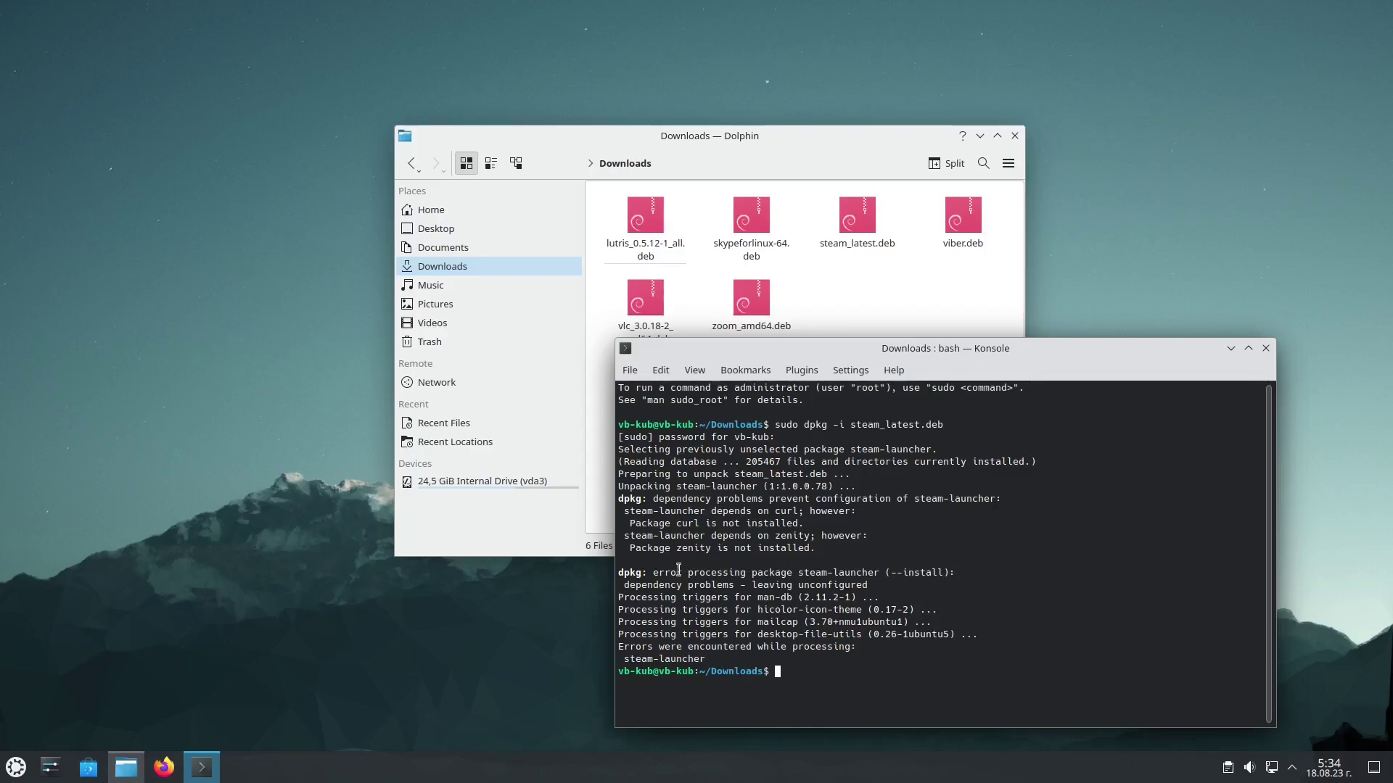
Examine the dpkg error message and the install command in the terminal output.
{"action": "left_click_drag", "start_coordinate": [649, 572], "coordinate": [980, 573]}
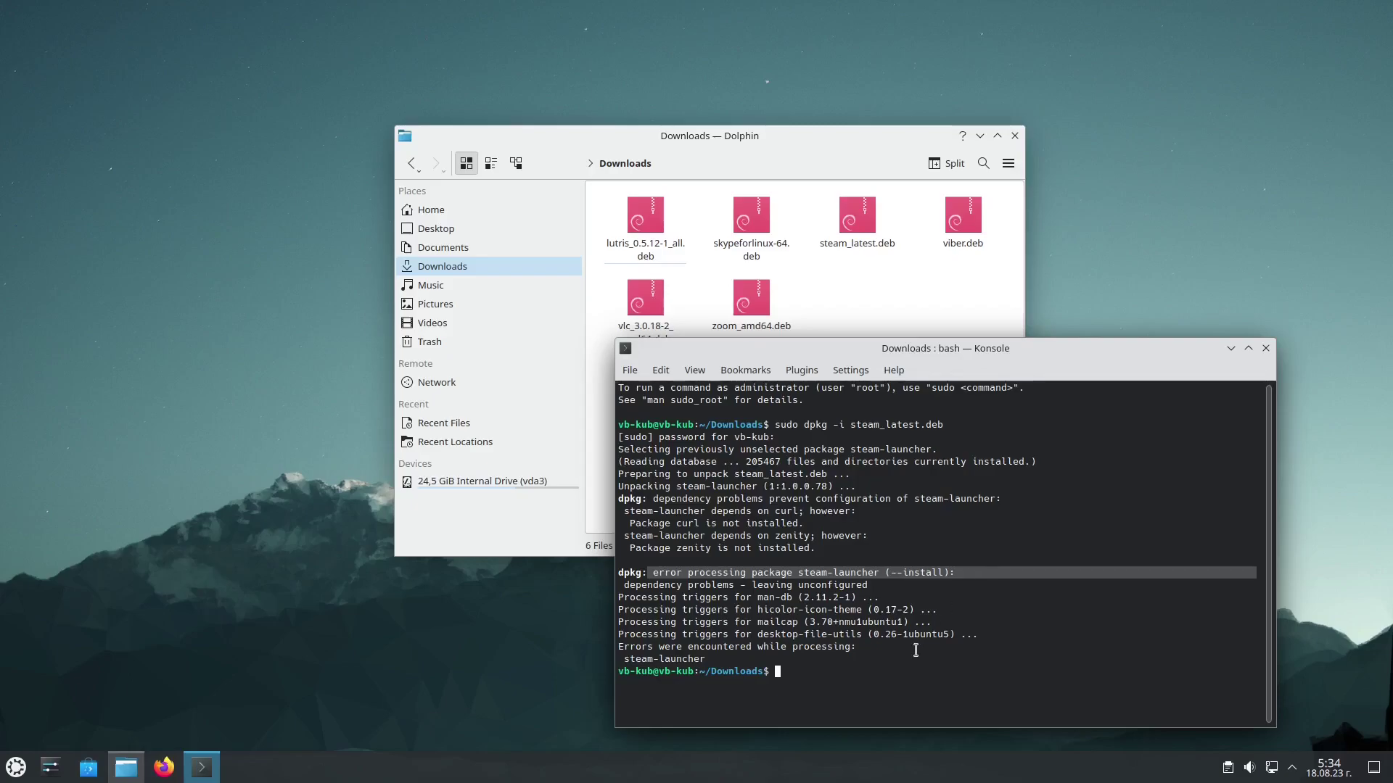
{"action": "left_click_drag", "start_coordinate": [783, 423], "coordinate": [946, 426]}
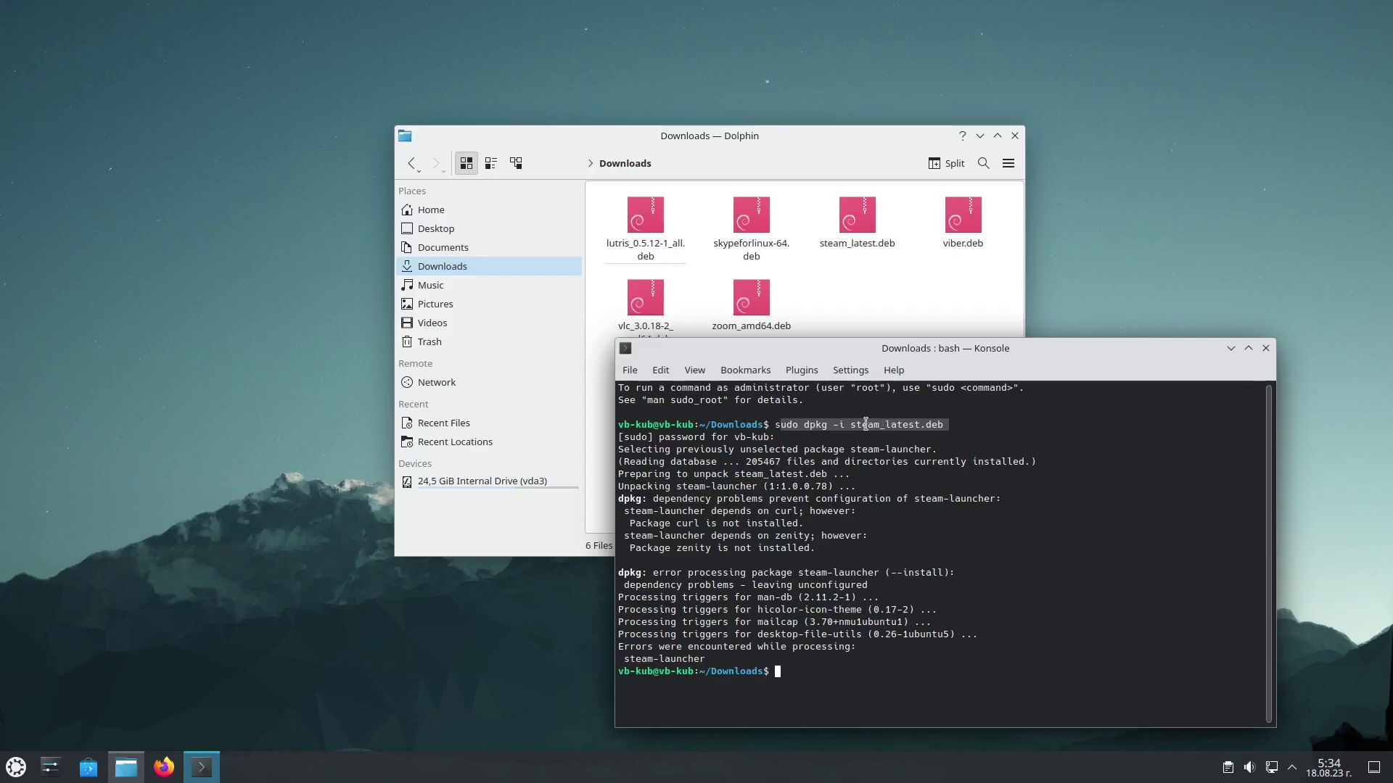
{"action": "left_click_drag", "start_coordinate": [851, 424], "coordinate": [958, 422]}
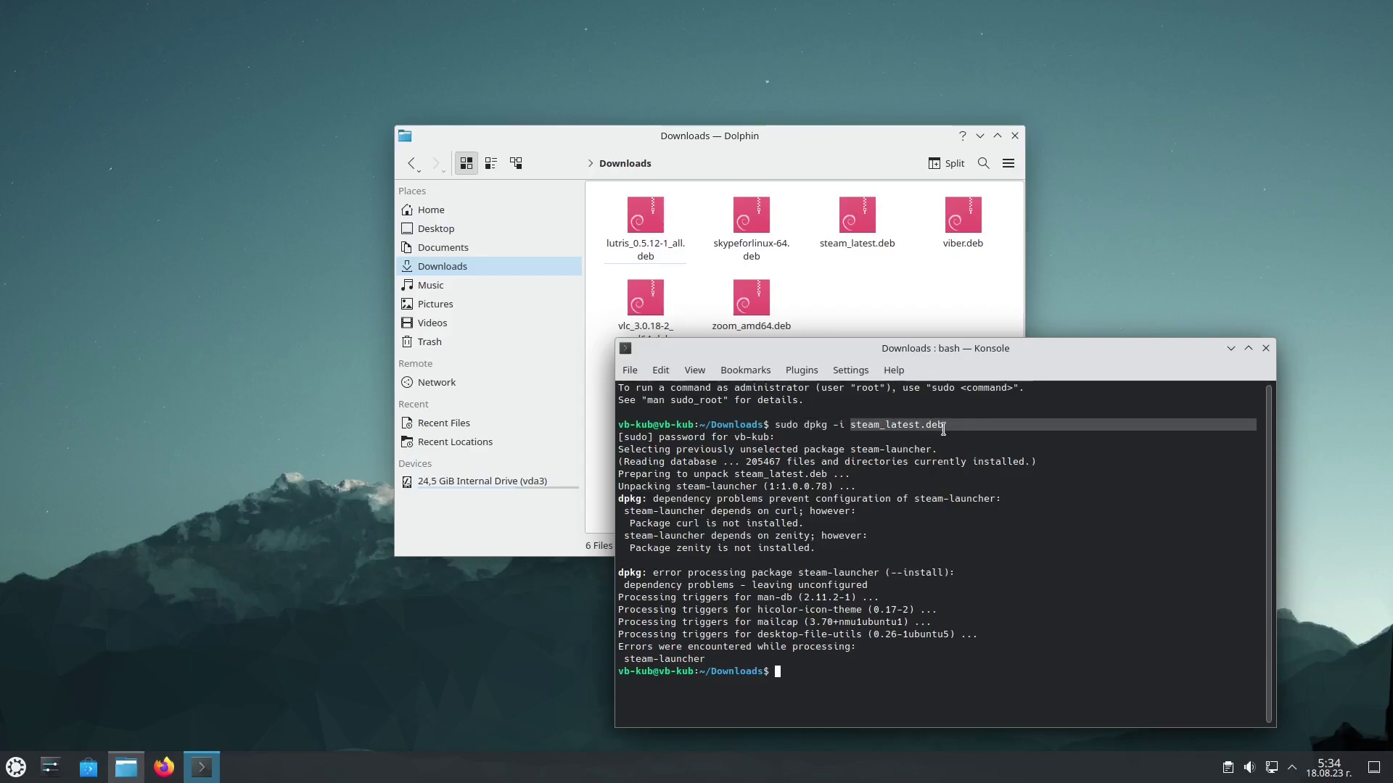
{"action": "left_click", "coordinate": [956, 426]}
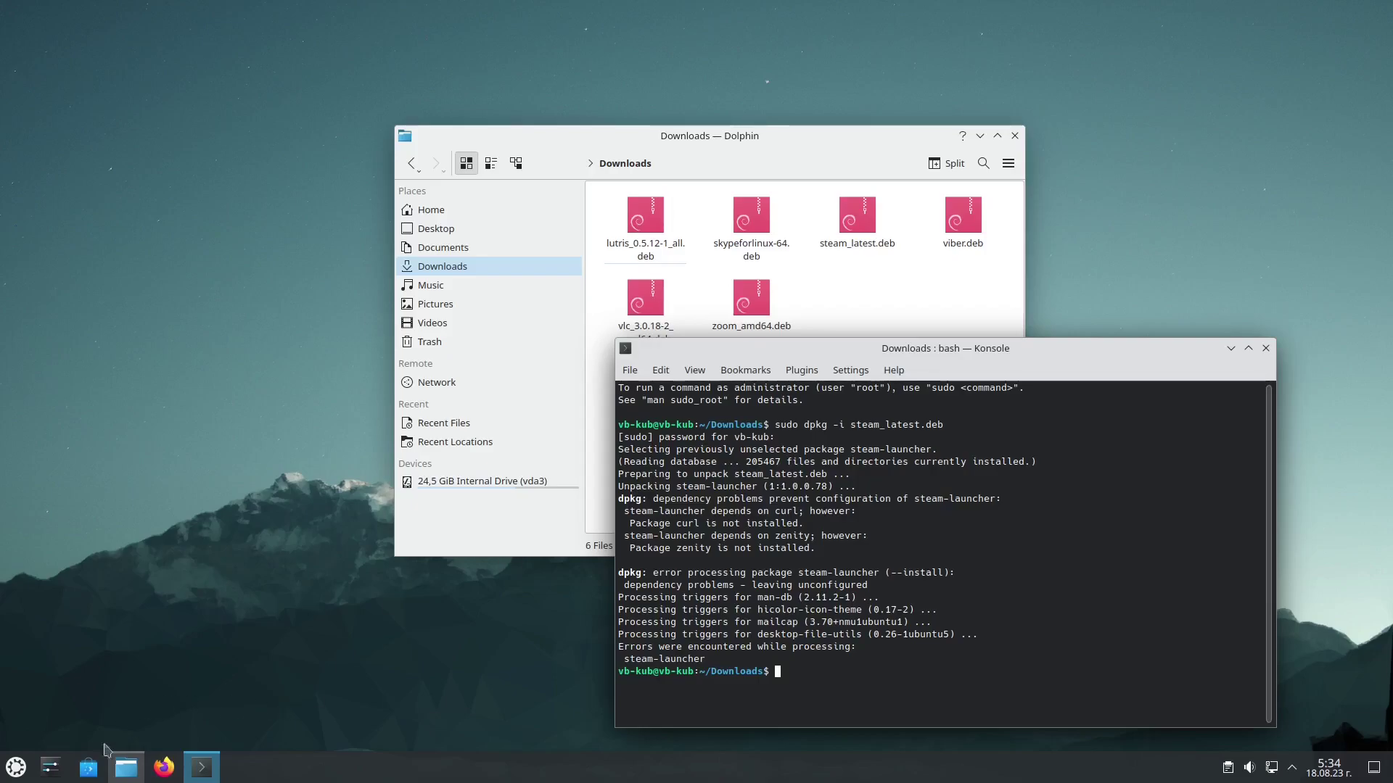
Search the application launcher for "stea" and start Steam.
{"action": "left_click", "coordinate": [16, 769]}
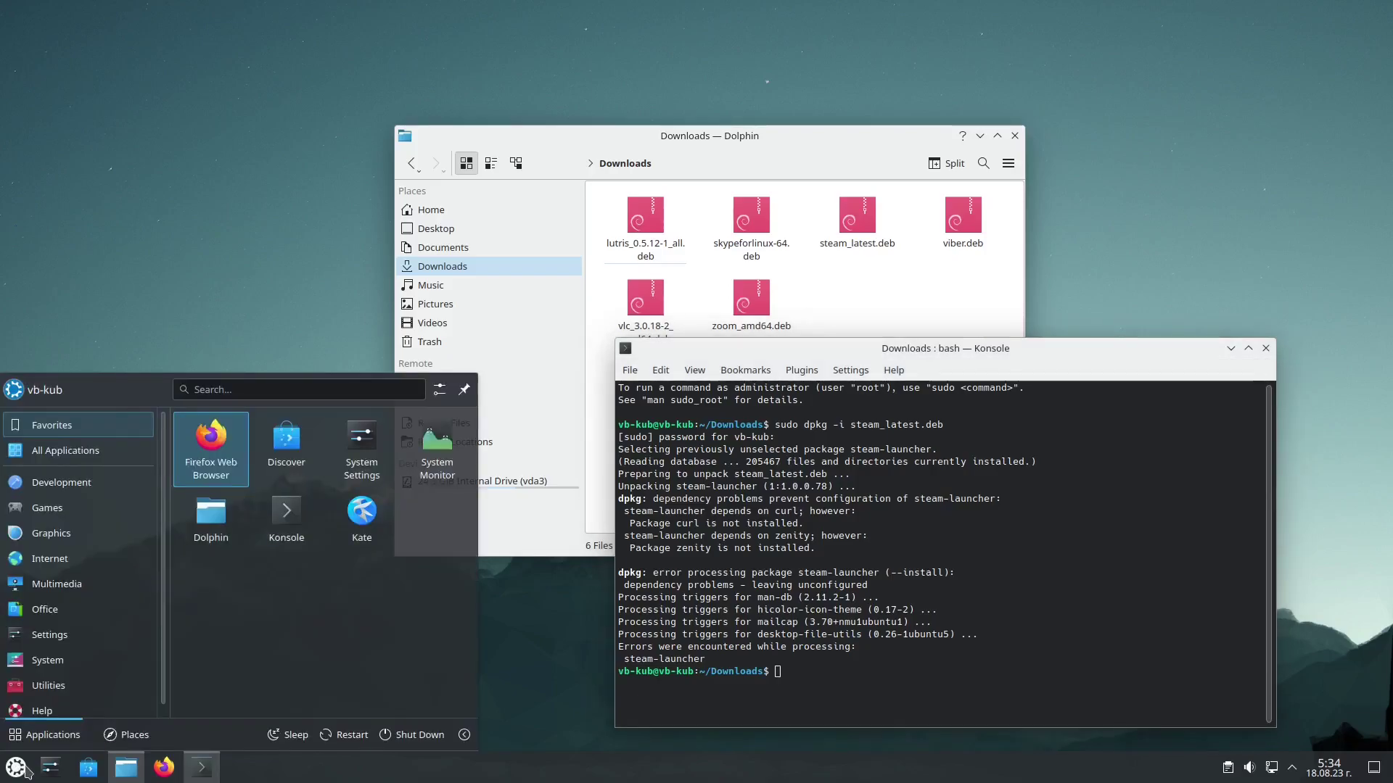
{"action": "type", "text": "stea"}
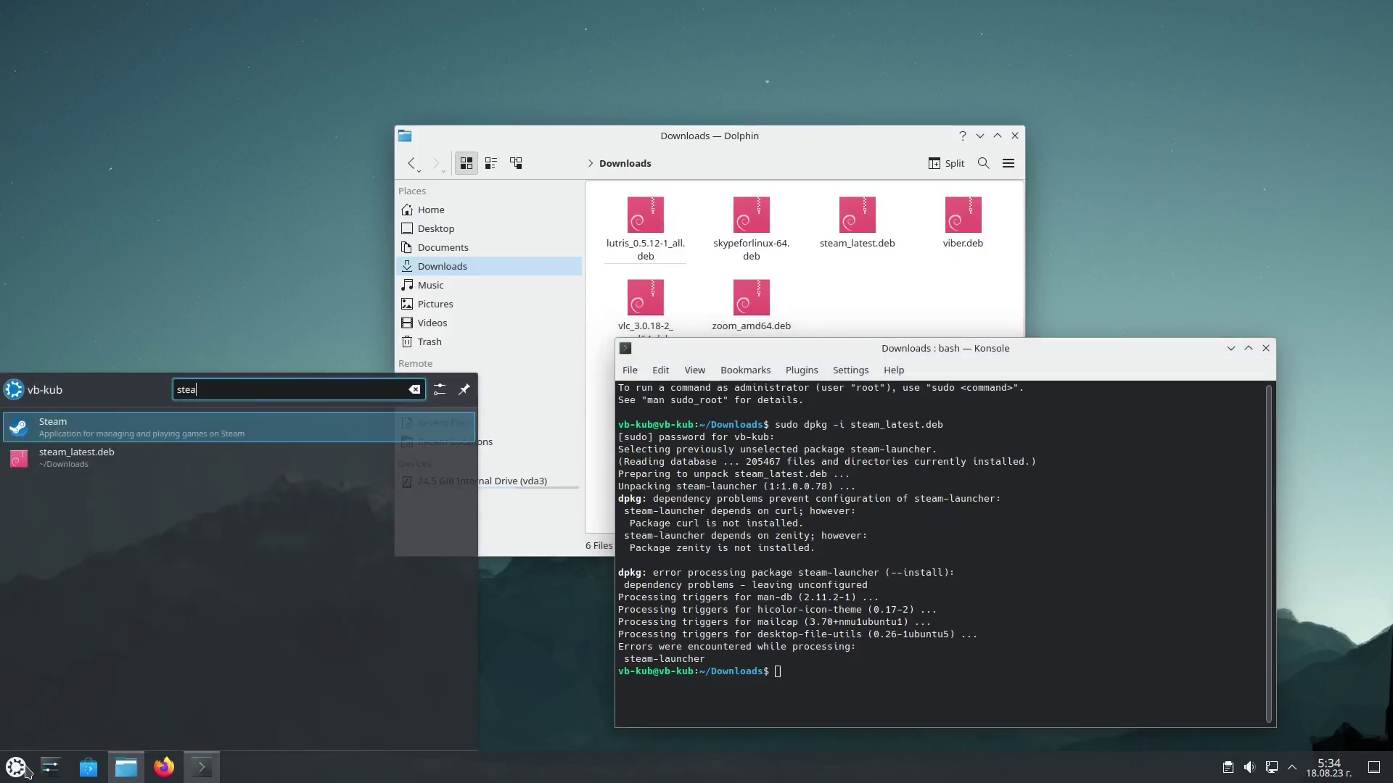
{"action": "key", "text": "Return"}
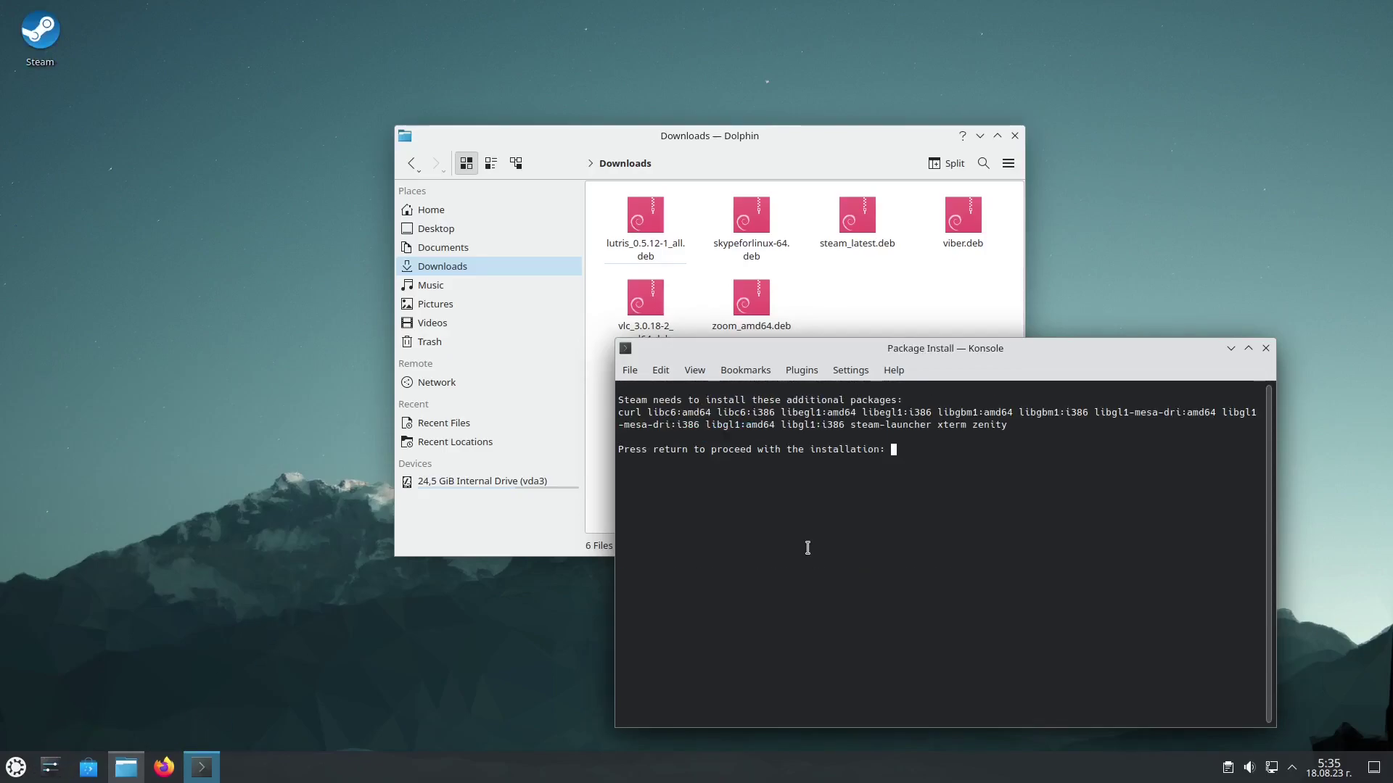
Move the Package Install terminal toward the middle of the desktop and review the additional packages Steam needs.
{"action": "left_click_drag", "start_coordinate": [961, 351], "coordinate": [727, 253]}
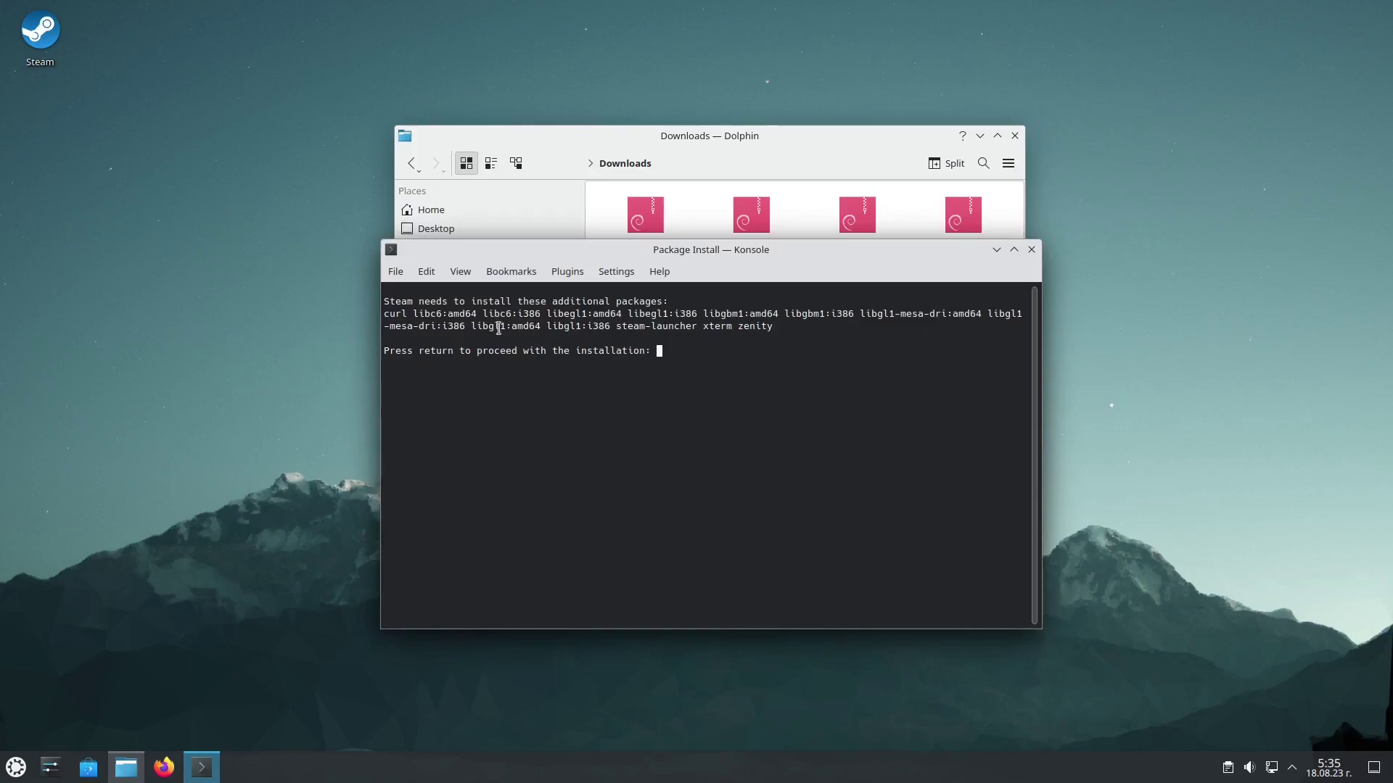
{"action": "left_click_drag", "start_coordinate": [394, 300], "coordinate": [842, 330]}
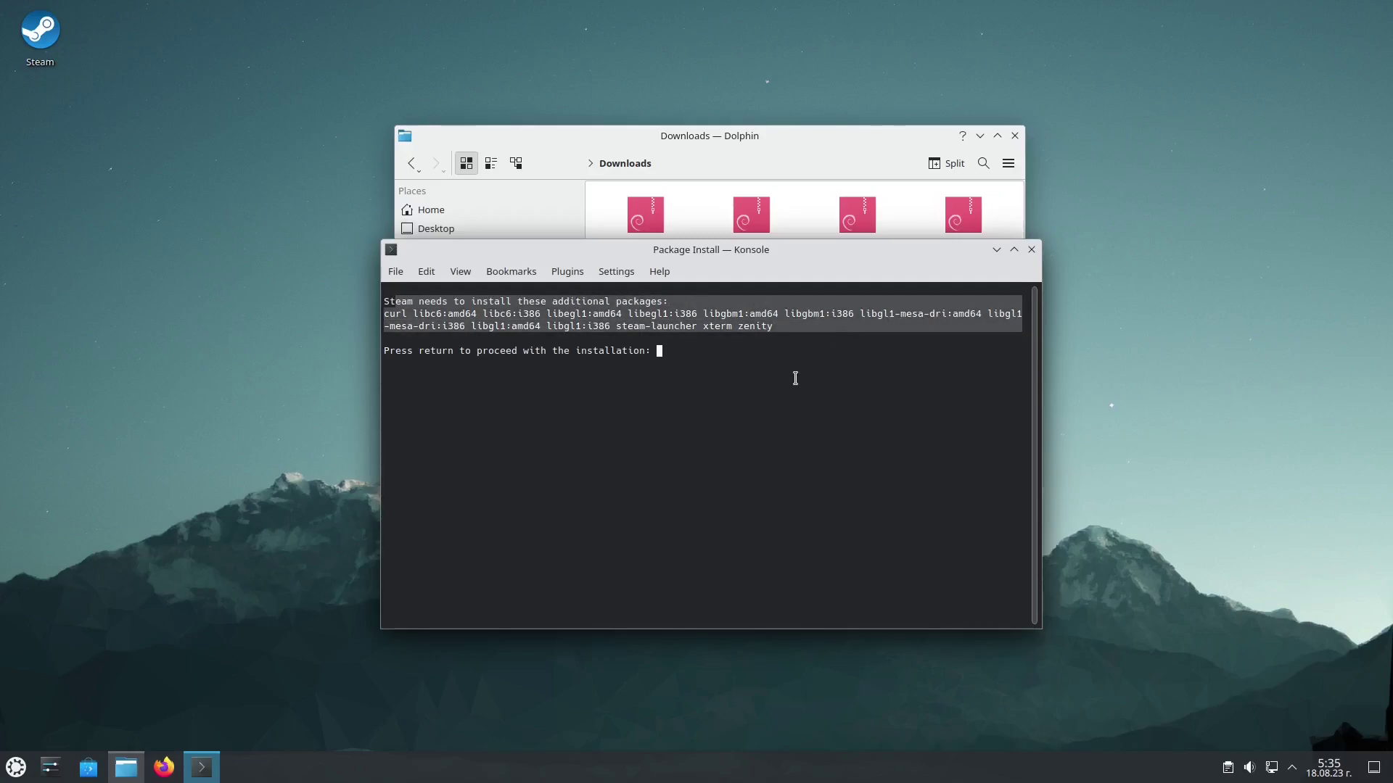
{"action": "left_click", "coordinate": [796, 377]}
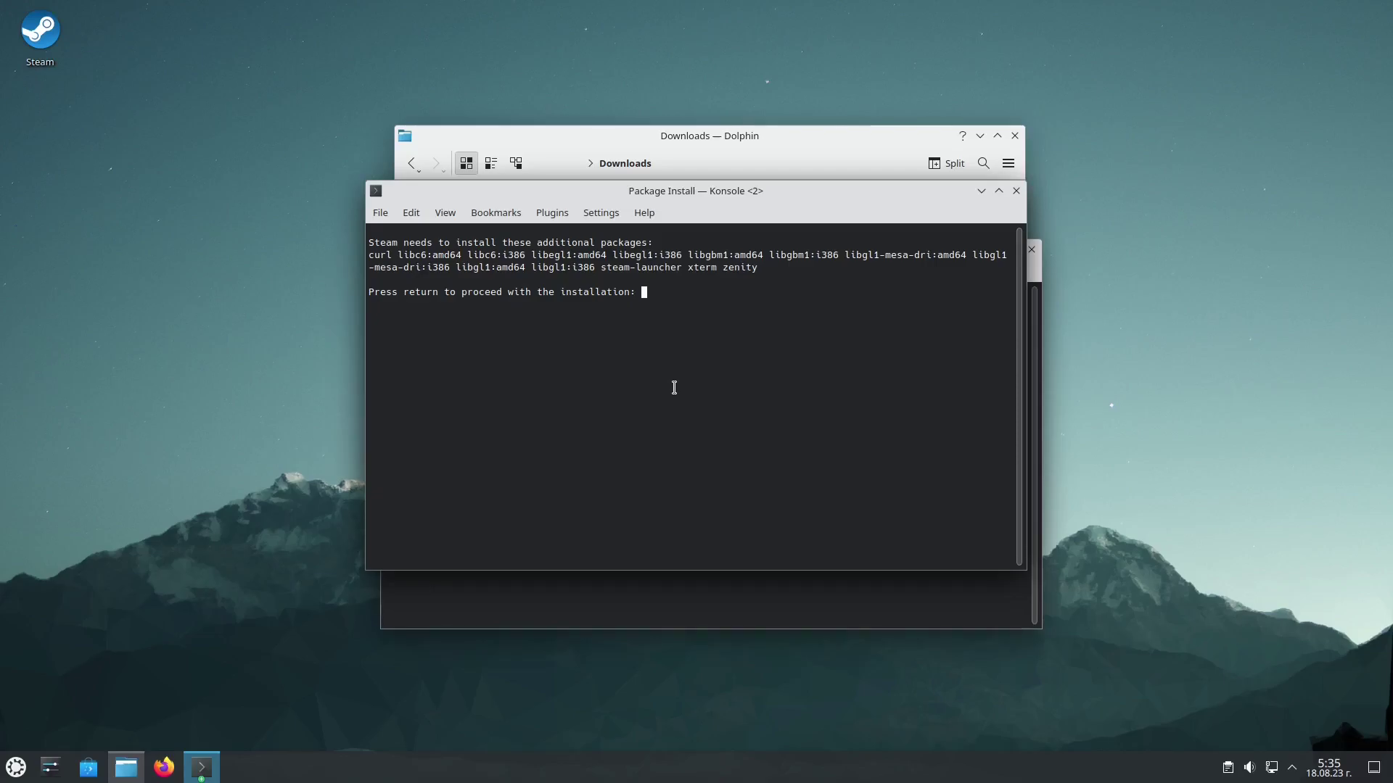
Try to install Steam's additional packages in the second Package Install terminal, authenticating with the account password, and dismiss it.
{"action": "key", "text": "Return"}
{"action": "type", "text": "••"}
{"action": "key", "text": "Return"}
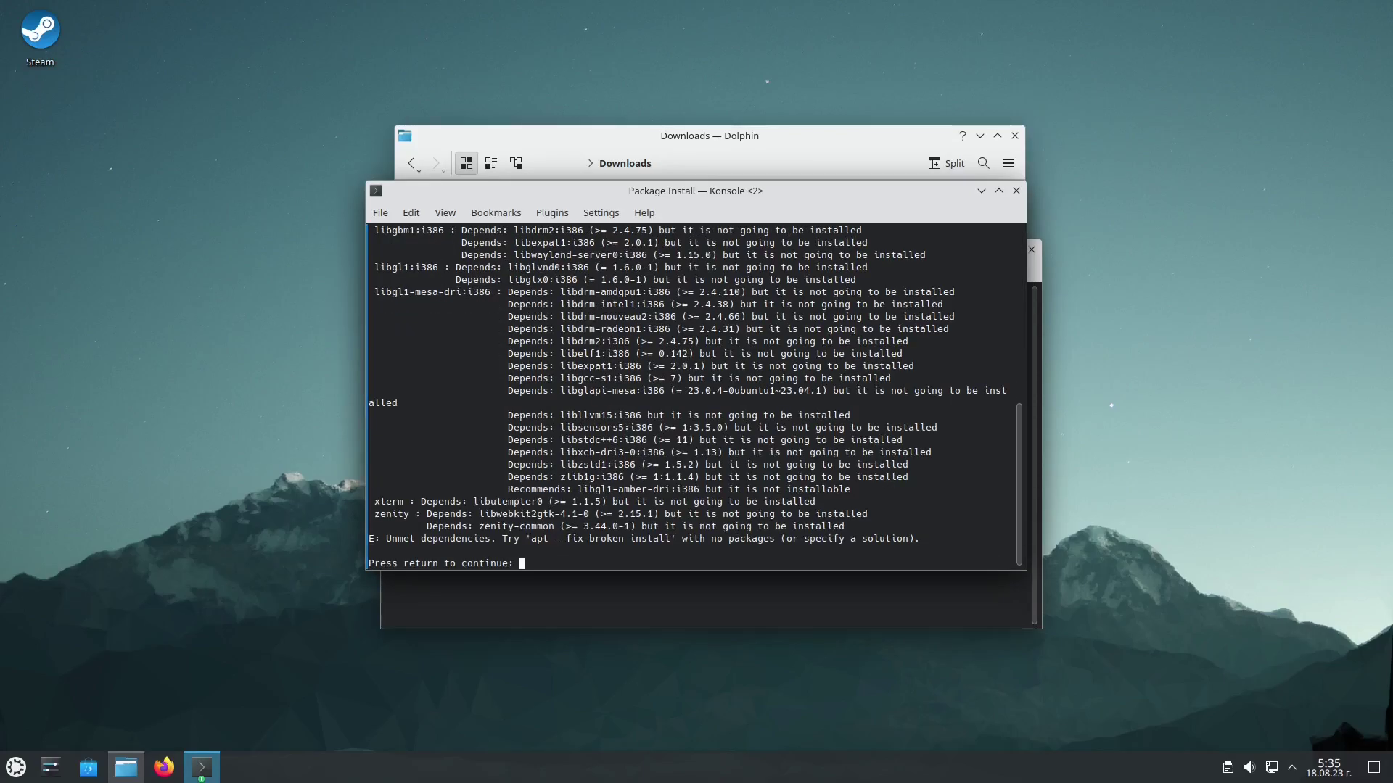
{"action": "key", "text": "Return"}
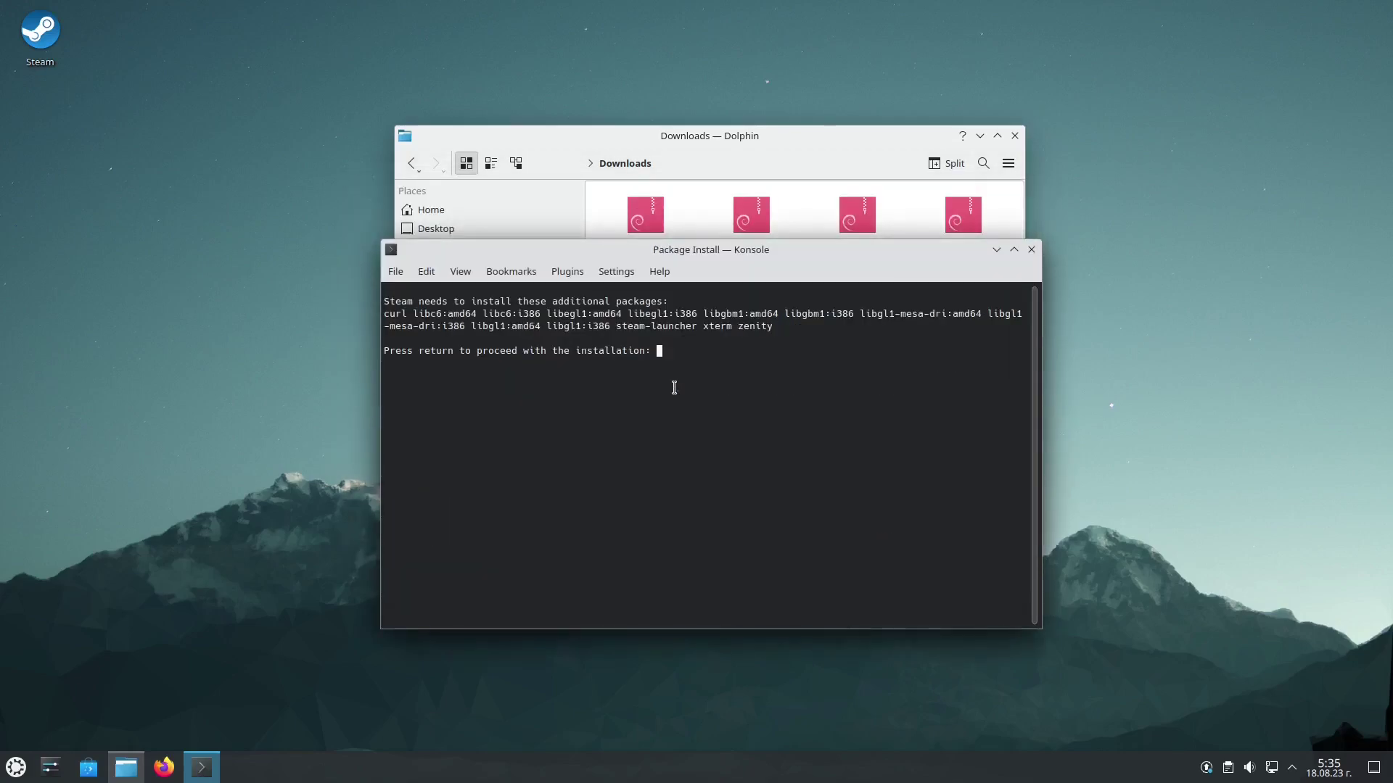
Proceed with Steam's package installation in the remaining terminal, authorize steamdeps with the account password, and dismiss the terminal.
{"action": "key", "text": "Return"}
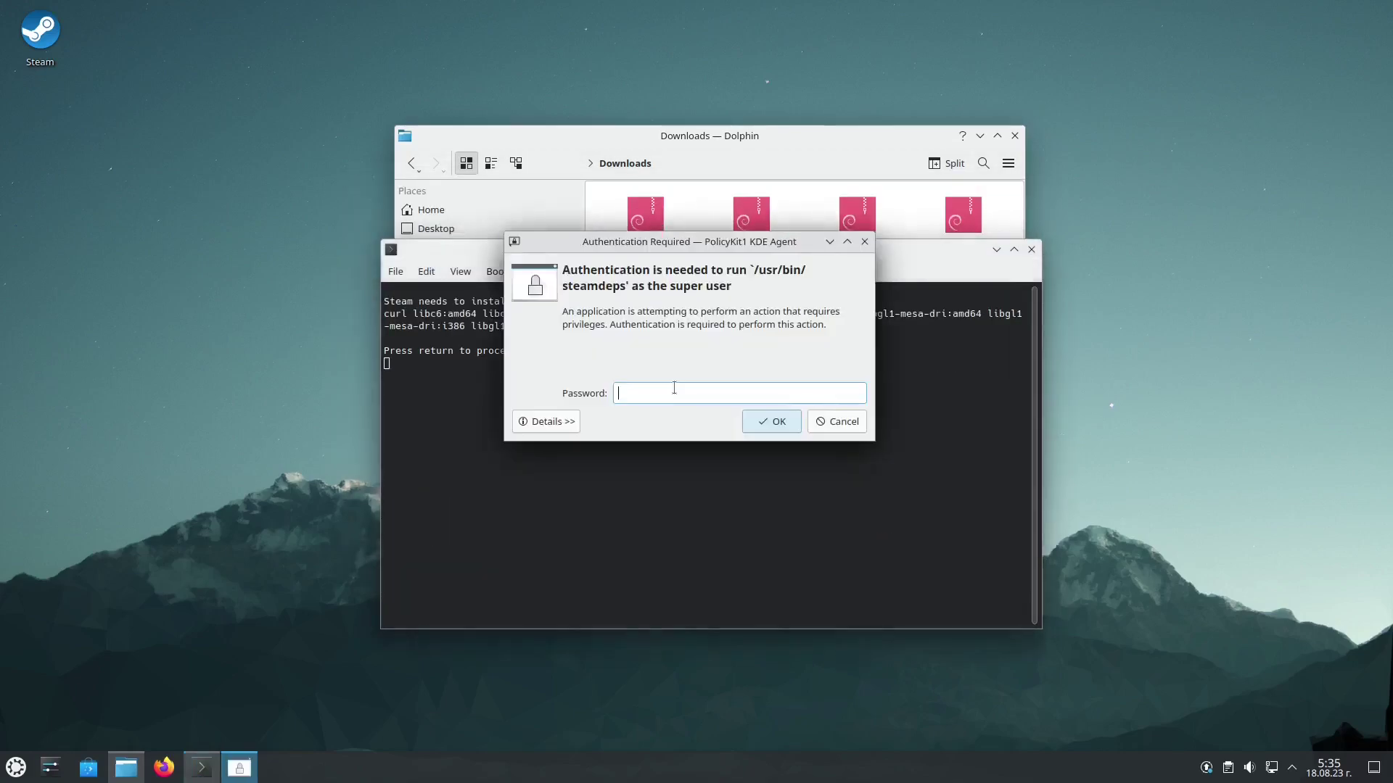
{"action": "type", "text": "**"}
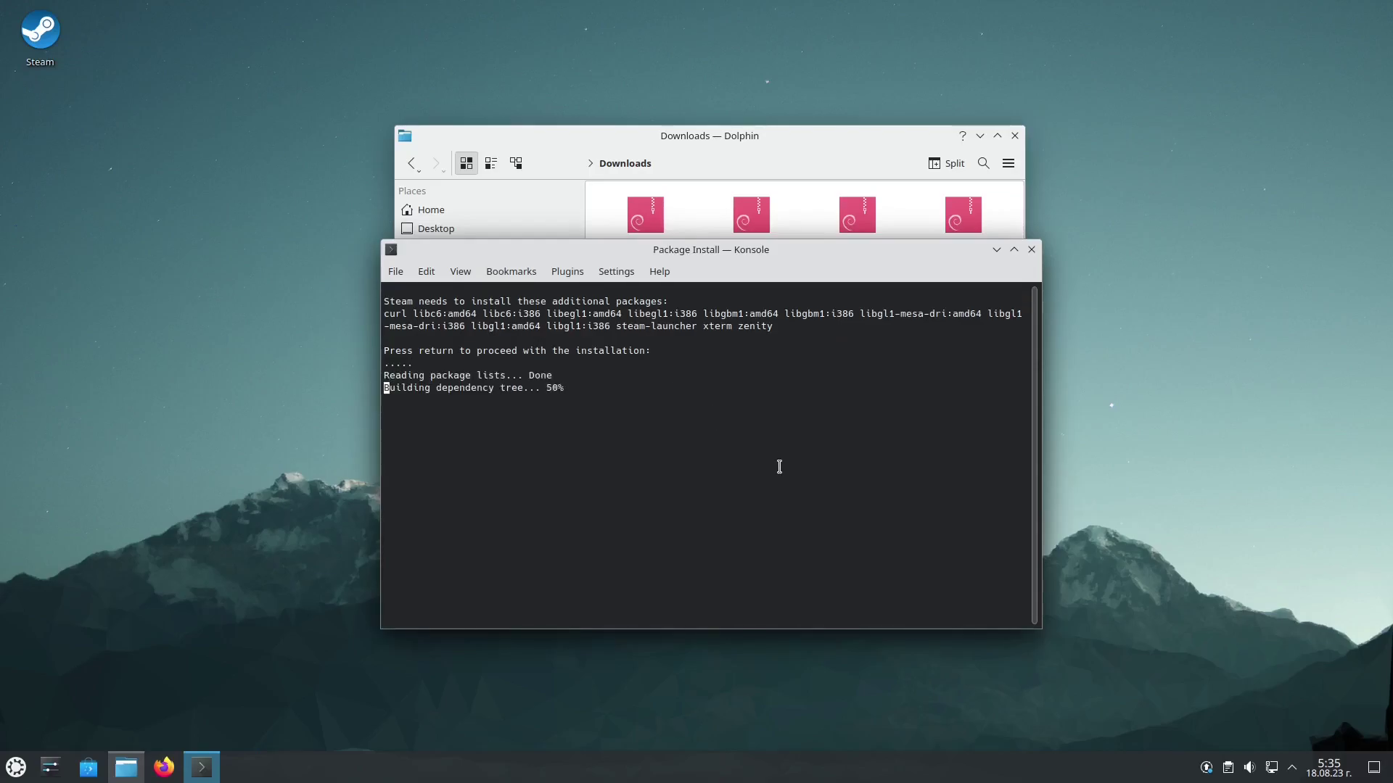
{"action": "key", "text": "Return"}
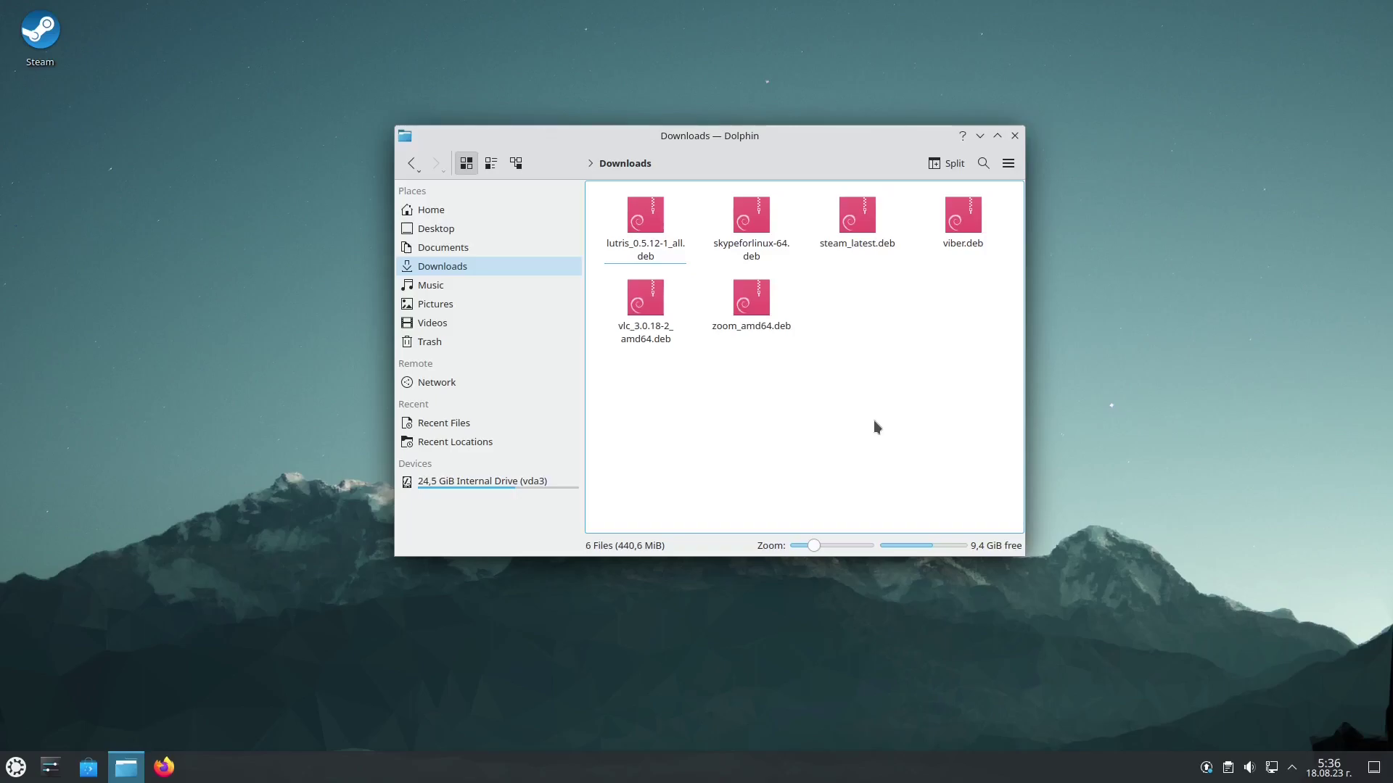
{"action": "left_click_drag", "start_coordinate": [89, 29], "coordinate": [25, 81]}
{"action": "left_click", "coordinate": [78, 174]}
Open a new terminal in the Downloads folder and place its window below the package files.
{"action": "right_click", "coordinate": [741, 401]}
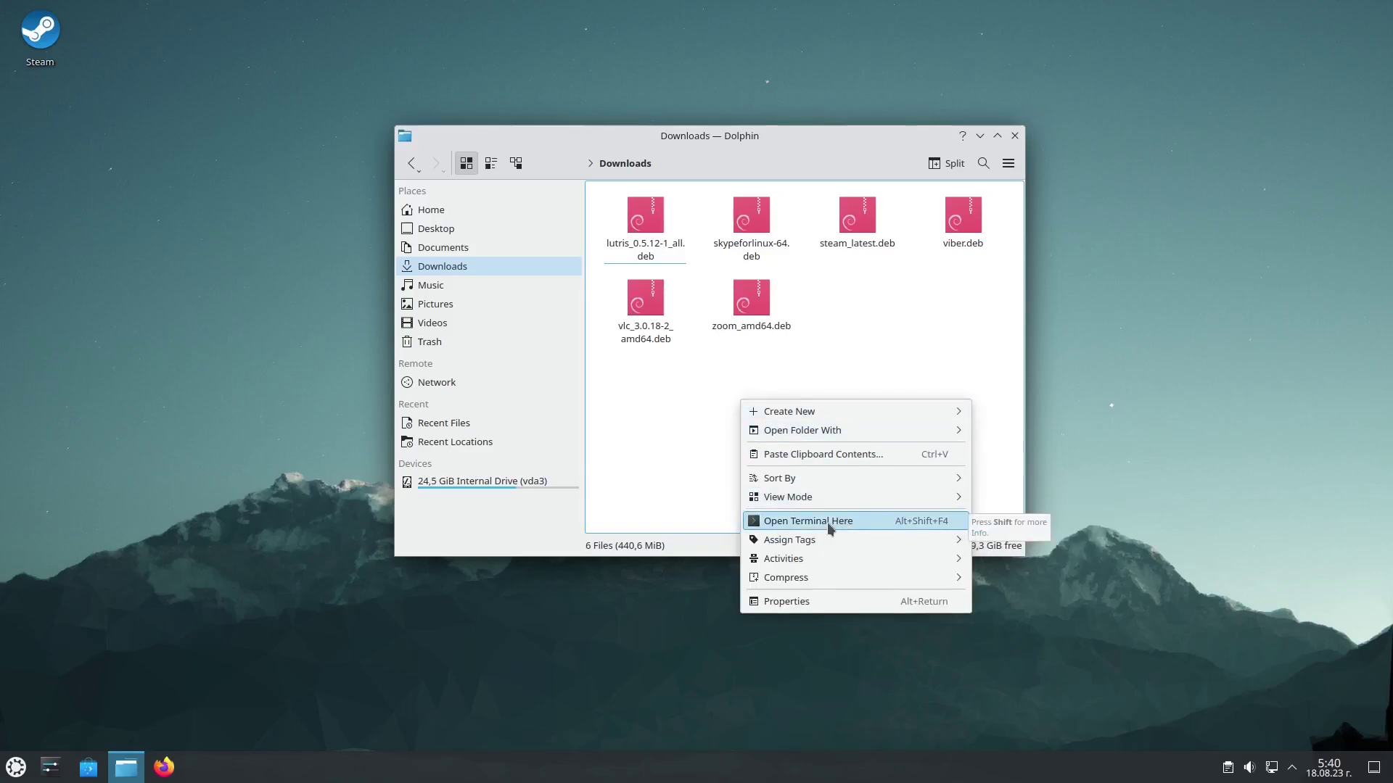
{"action": "left_click", "coordinate": [805, 522]}
{"action": "left_click_drag", "start_coordinate": [826, 225], "coordinate": [903, 350]}
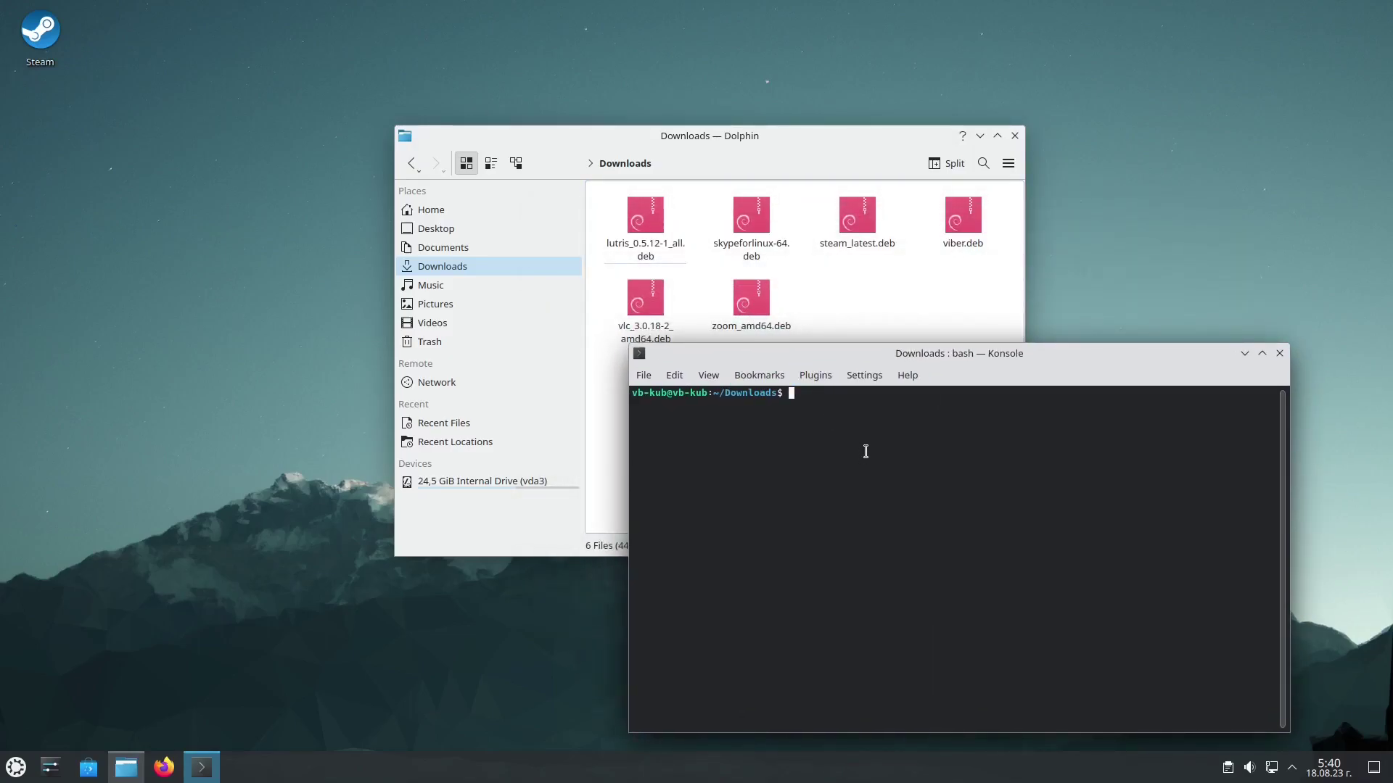
Run sudo apt install ./zoom_amd64.deb in the terminal and authenticate with the account password.
{"action": "type", "text": "sudo apt install ./z"}
{"action": "key", "text": "Tab"}
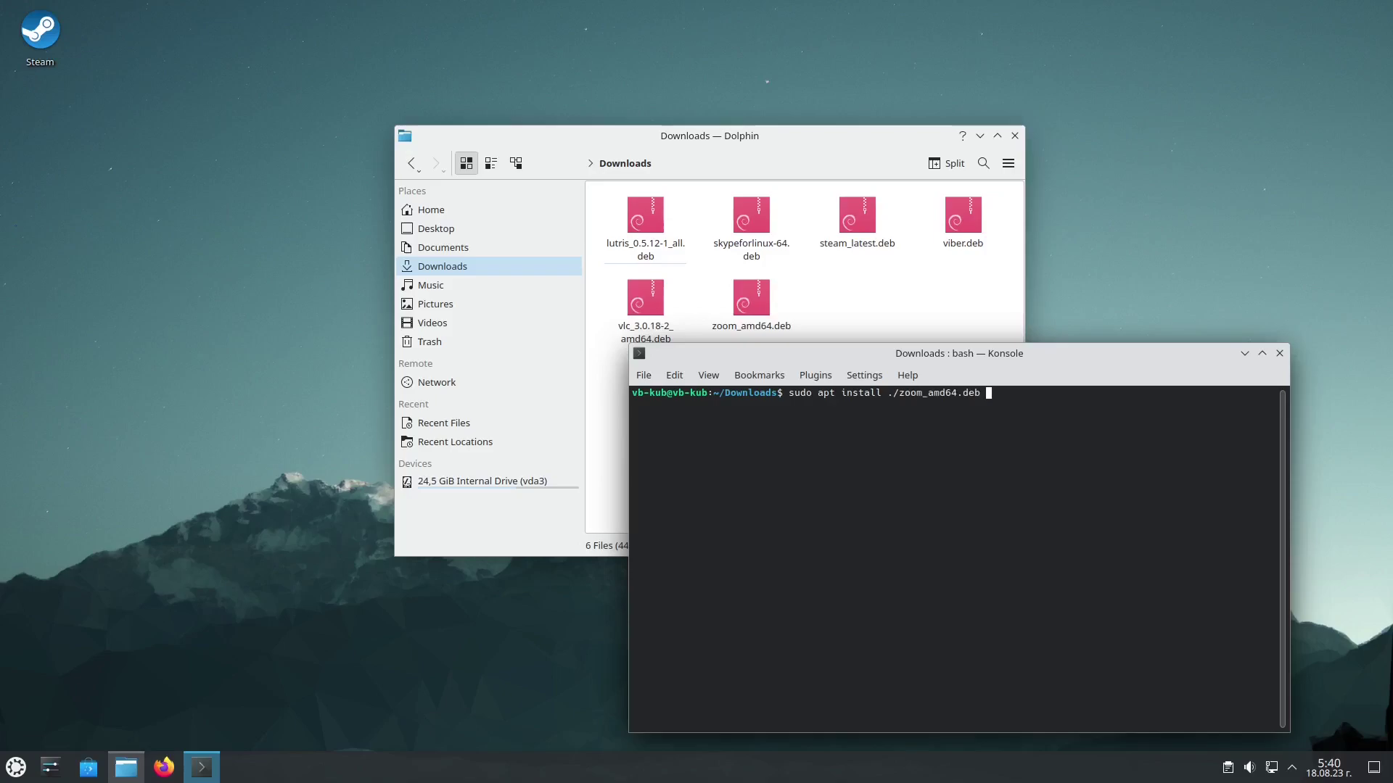
{"action": "key", "text": "Return"}
{"action": "key", "text": "Return"}
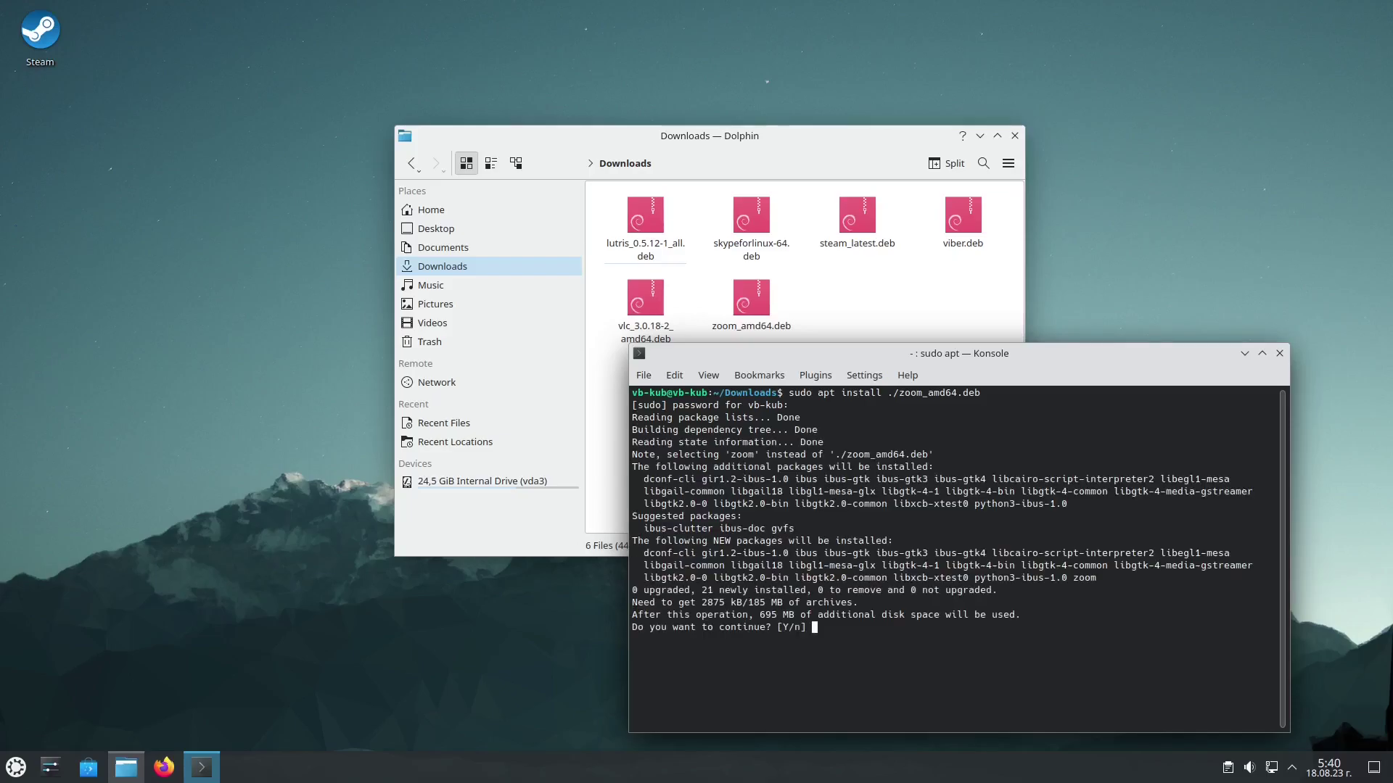
Confirm the installation of Zoom with its additional packages and let it run while repositioning the terminal.
{"action": "left_click_drag", "start_coordinate": [1020, 352], "coordinate": [1006, 351]}
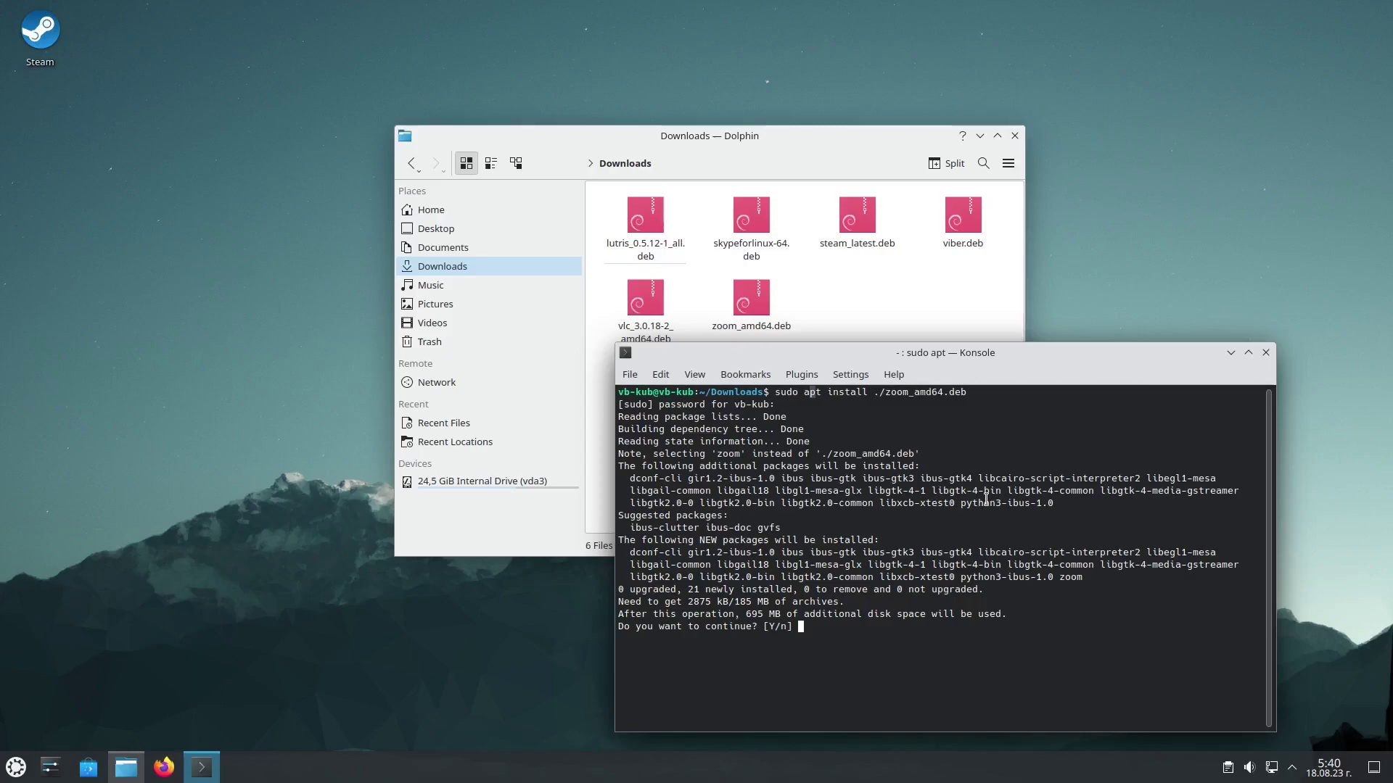
{"action": "left_click_drag", "start_coordinate": [877, 398], "coordinate": [972, 396]}
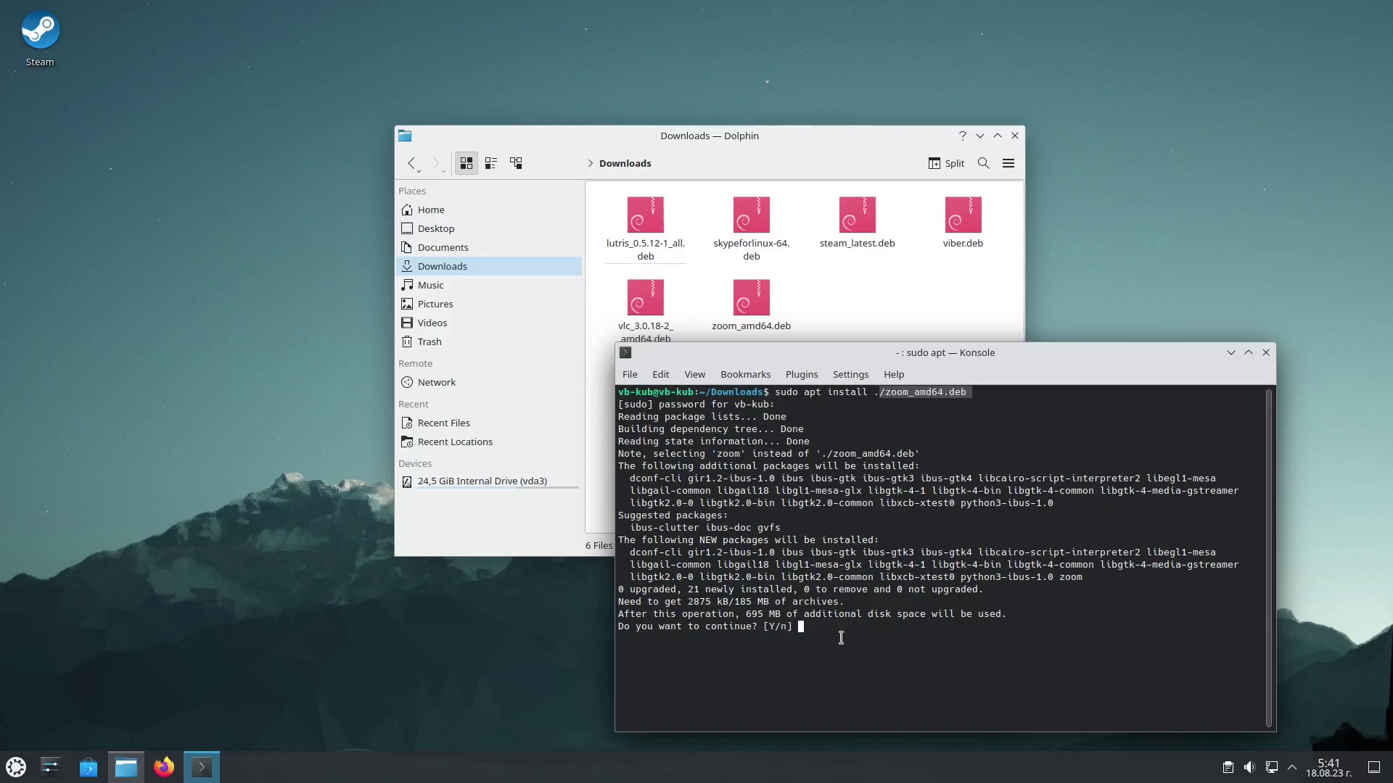
{"action": "key", "text": "Return"}
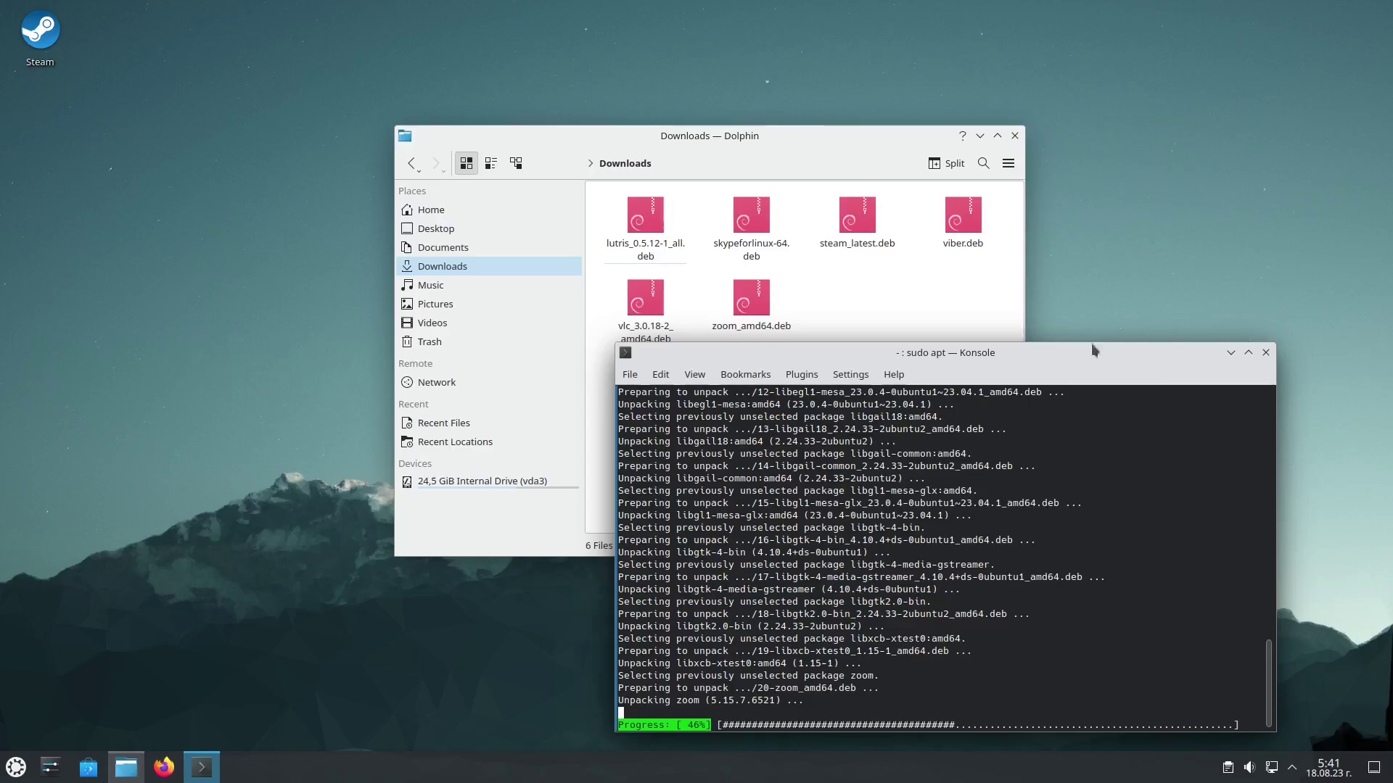
{"action": "left_click_drag", "start_coordinate": [1010, 354], "coordinate": [926, 319]}
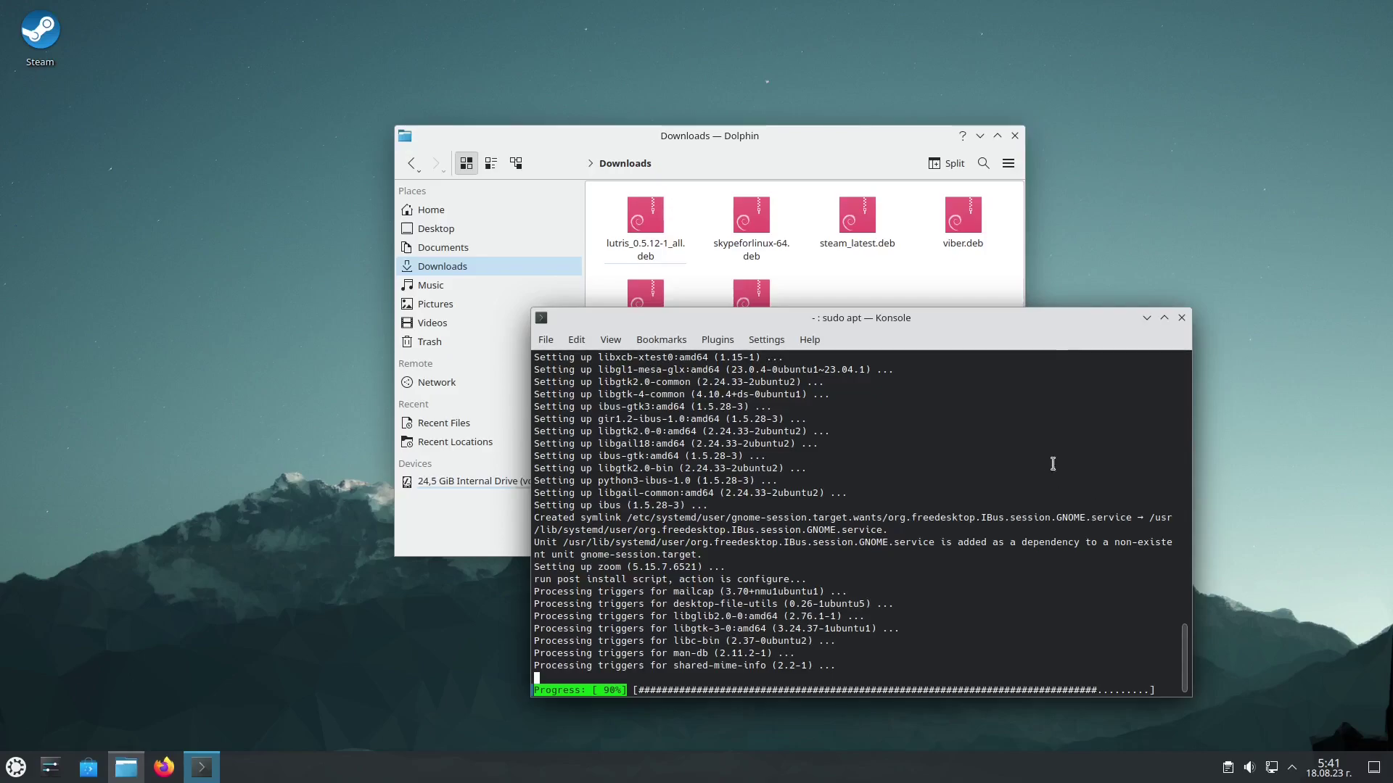
{"action": "left_click_drag", "start_coordinate": [984, 319], "coordinate": [948, 281]}
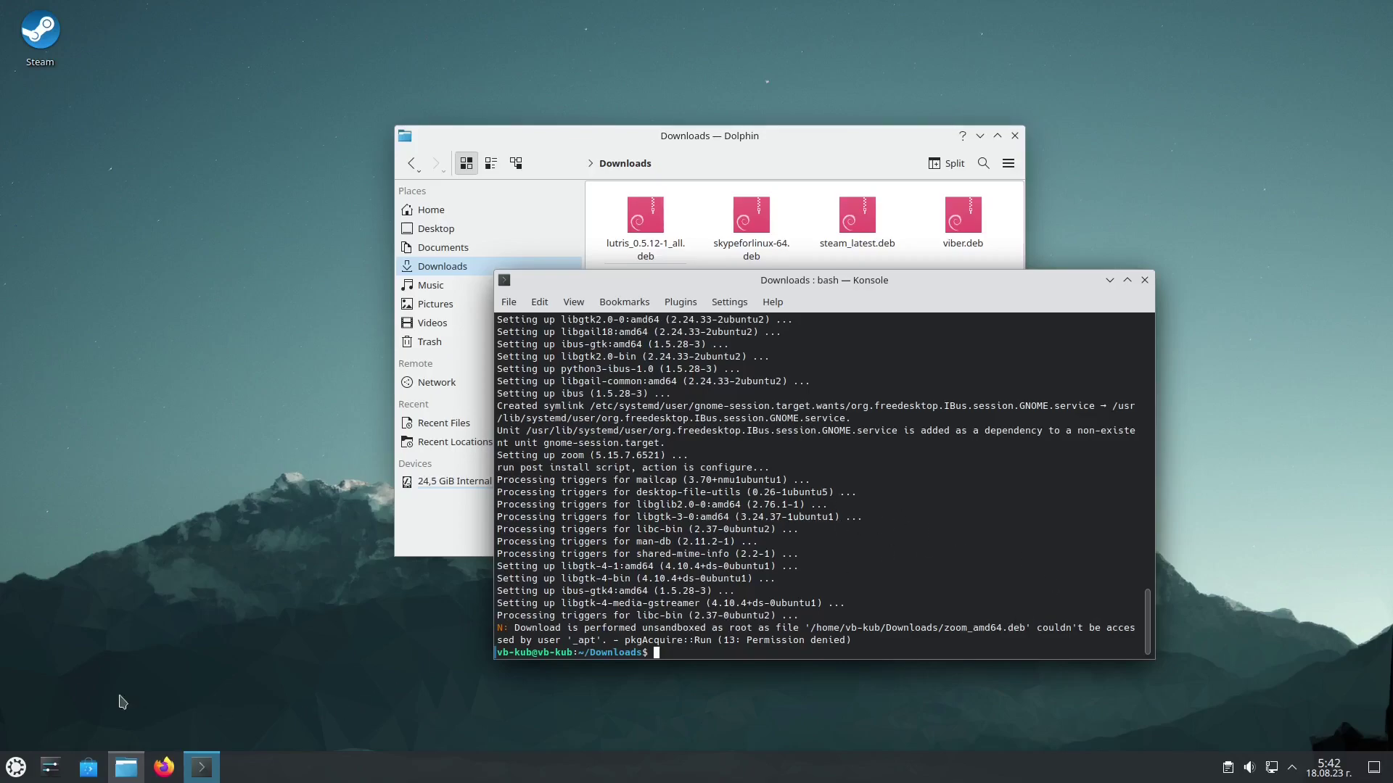
Search the application launcher for "zoom" and start Zoom.
{"action": "left_click", "coordinate": [15, 766]}
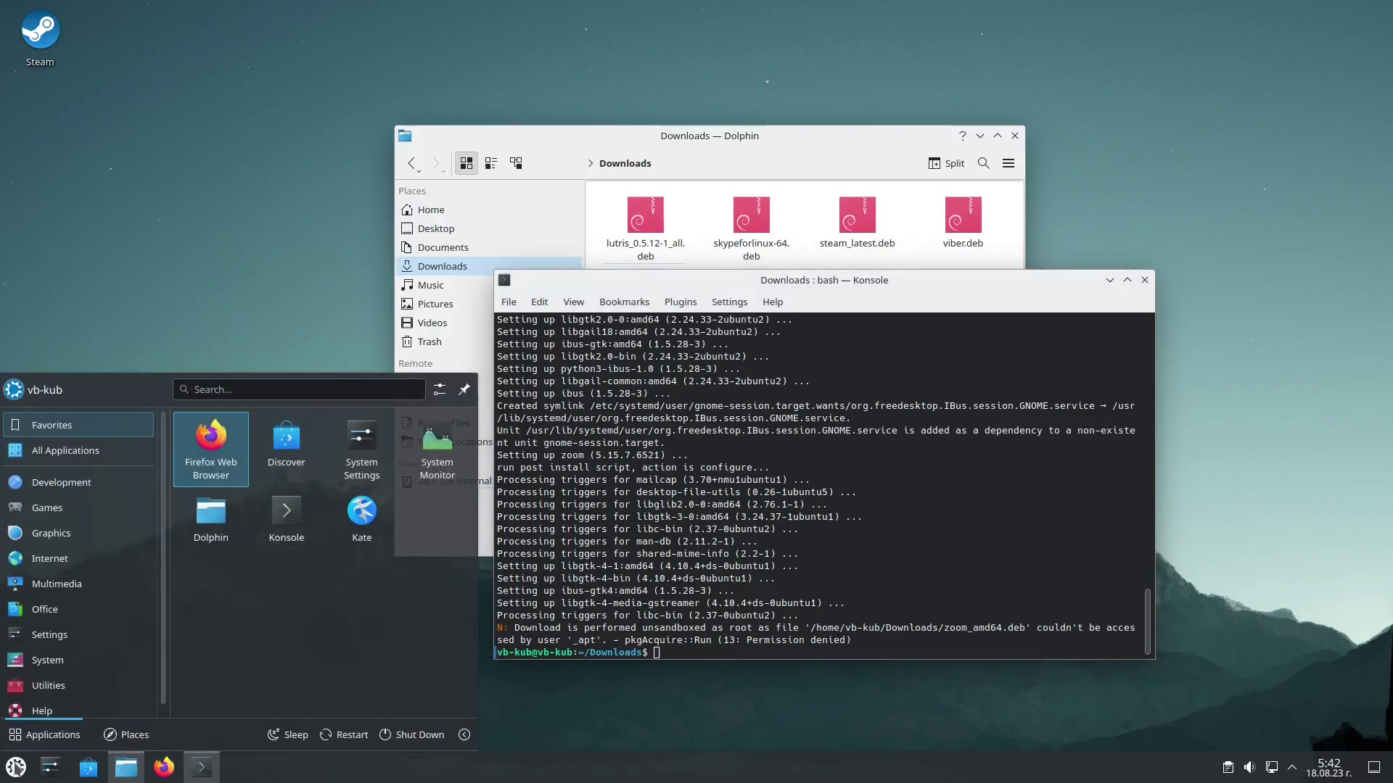
{"action": "type", "text": "zoom"}
{"action": "key", "text": "Return"}
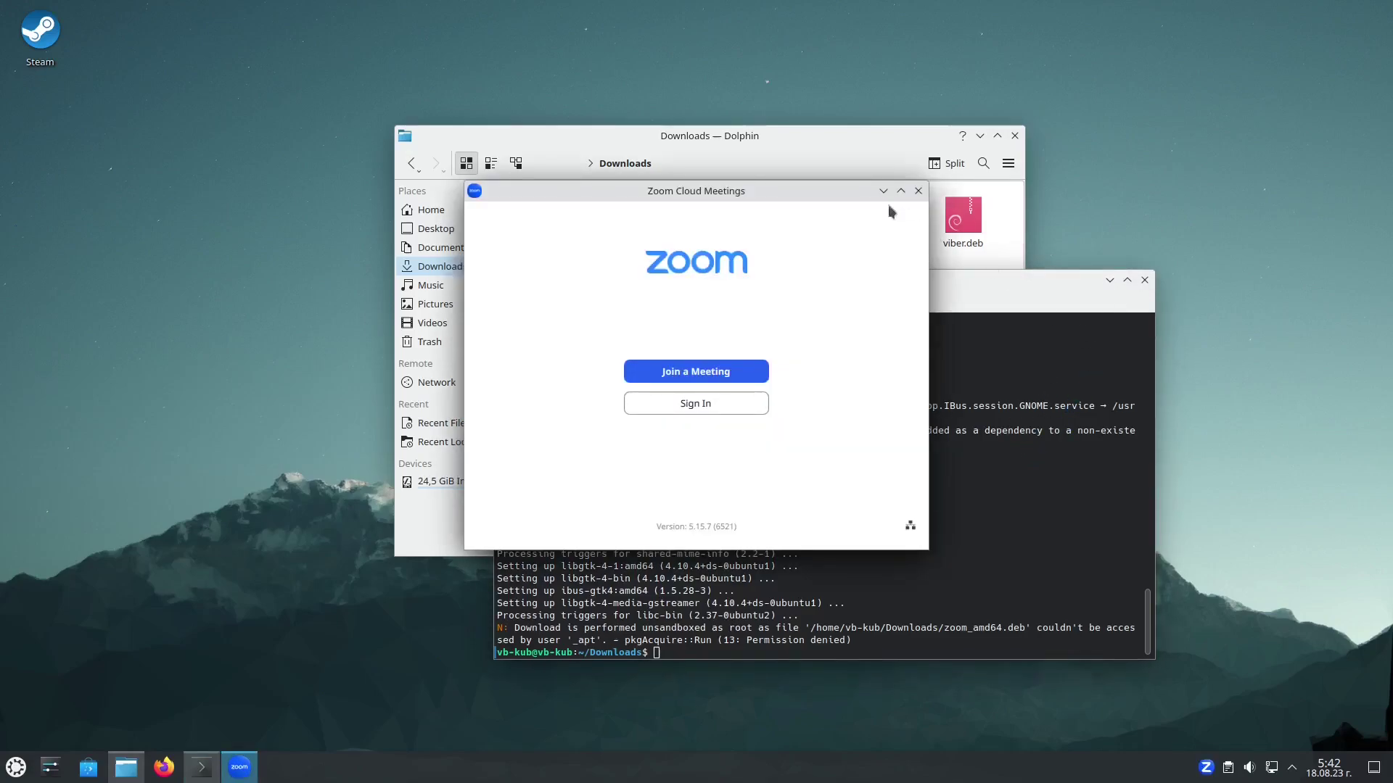
Close the Zoom window and the terminal, and reposition the Downloads folder window on the desktop.
{"action": "left_click_drag", "start_coordinate": [809, 184], "coordinate": [742, 142]}
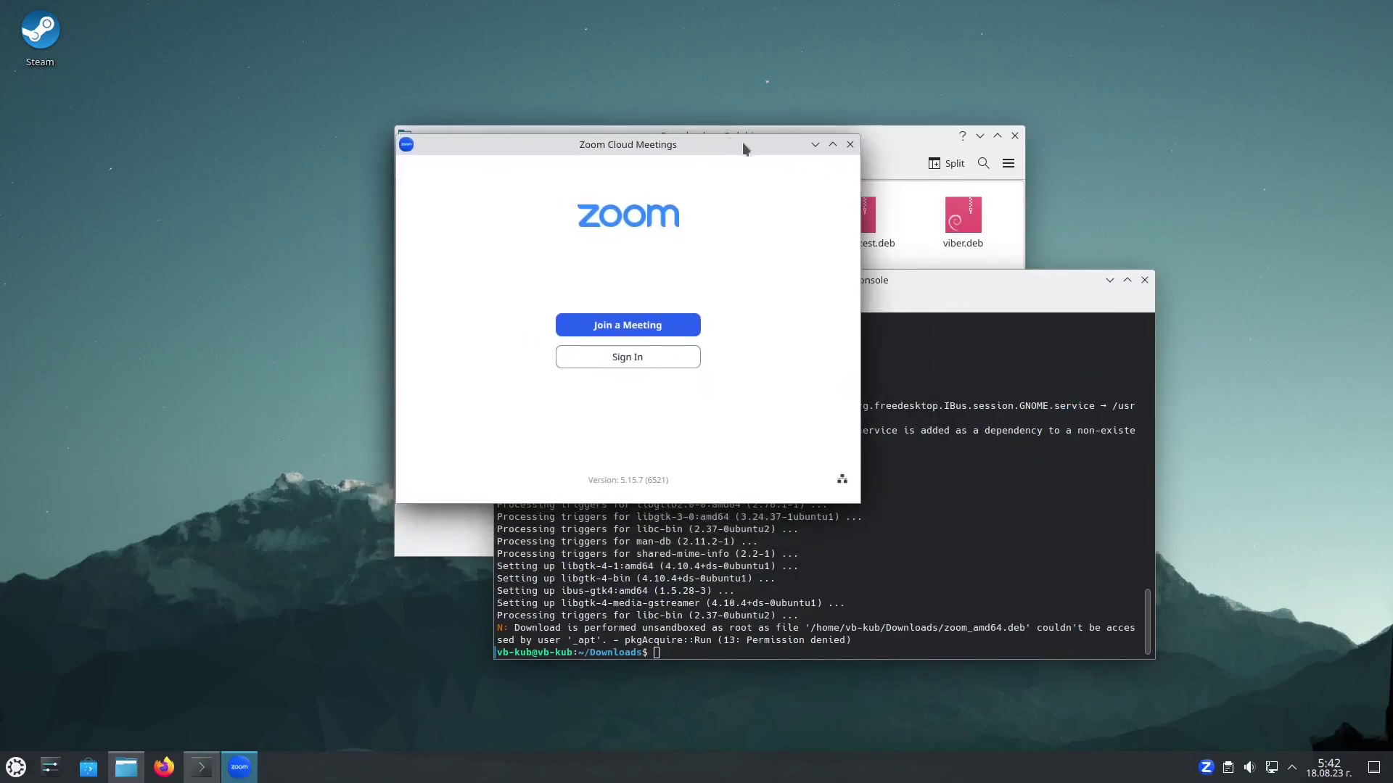
{"action": "left_click", "coordinate": [850, 146]}
{"action": "left_click_drag", "start_coordinate": [890, 273], "coordinate": [821, 229]}
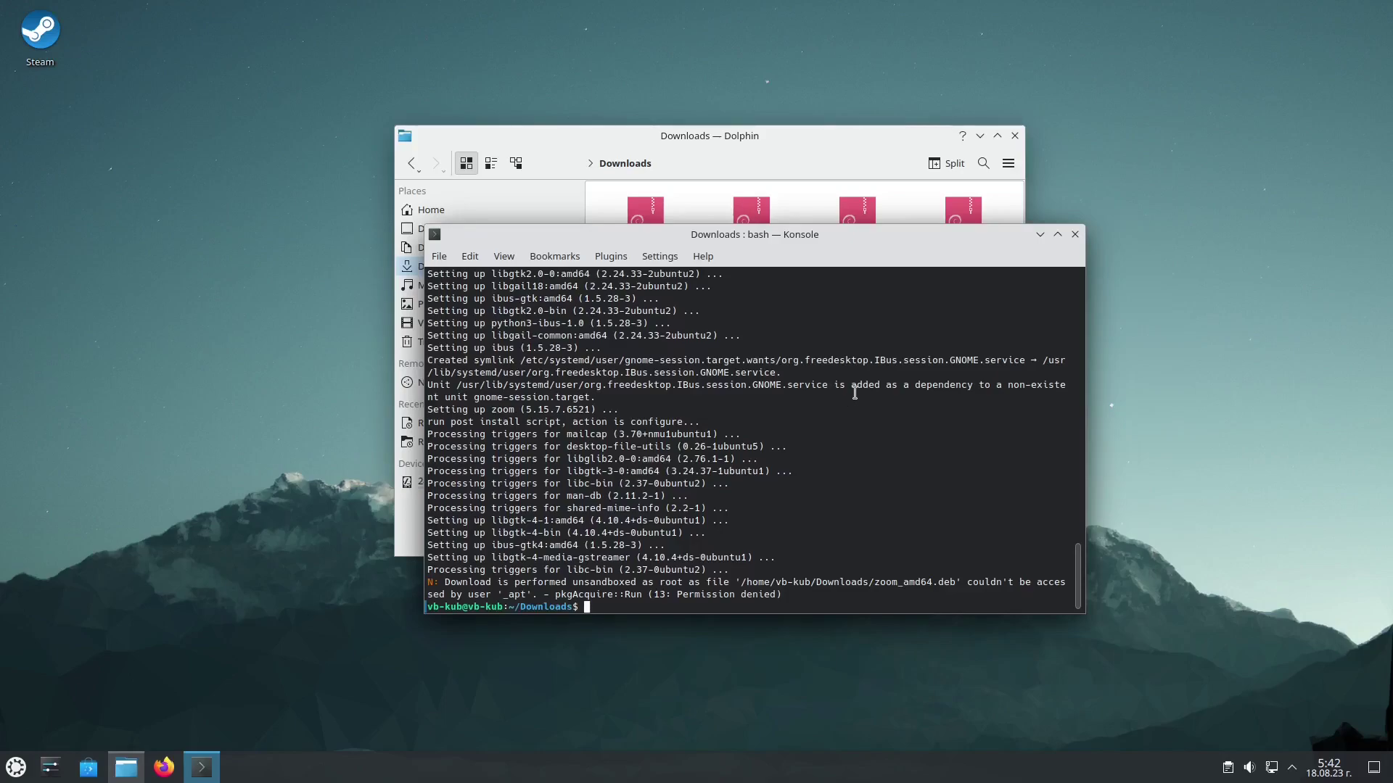
{"action": "left_click", "coordinate": [1074, 236]}
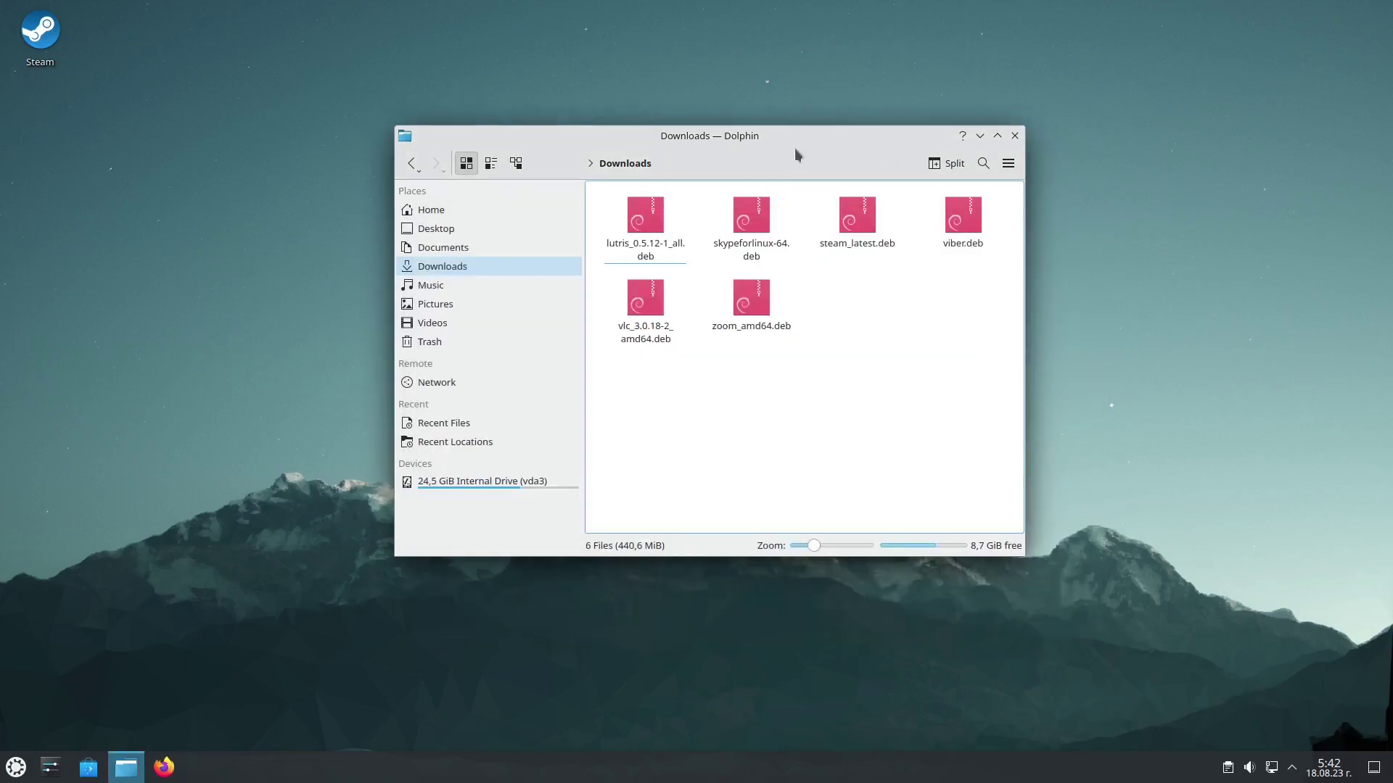
{"action": "left_click_drag", "start_coordinate": [779, 139], "coordinate": [809, 94]}
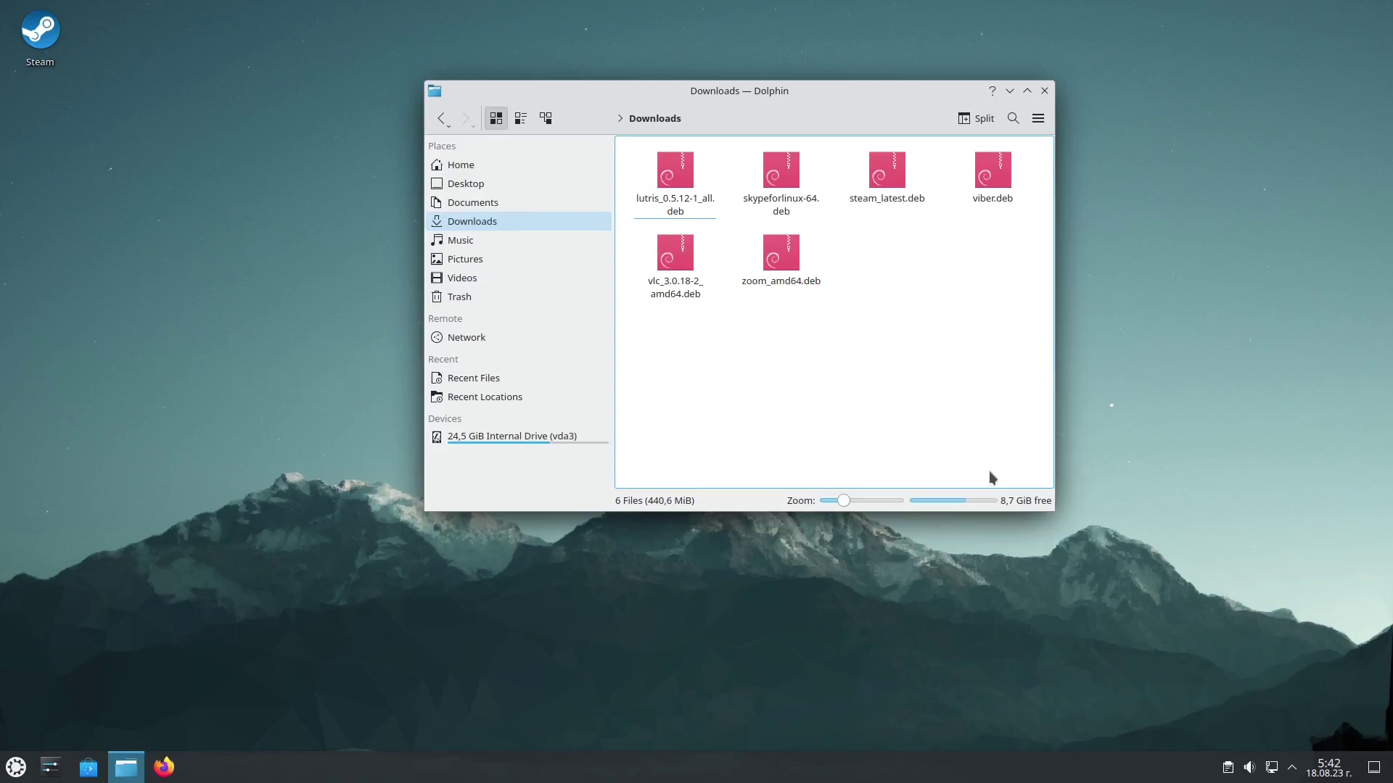
{"action": "right_click", "coordinate": [246, 336]}
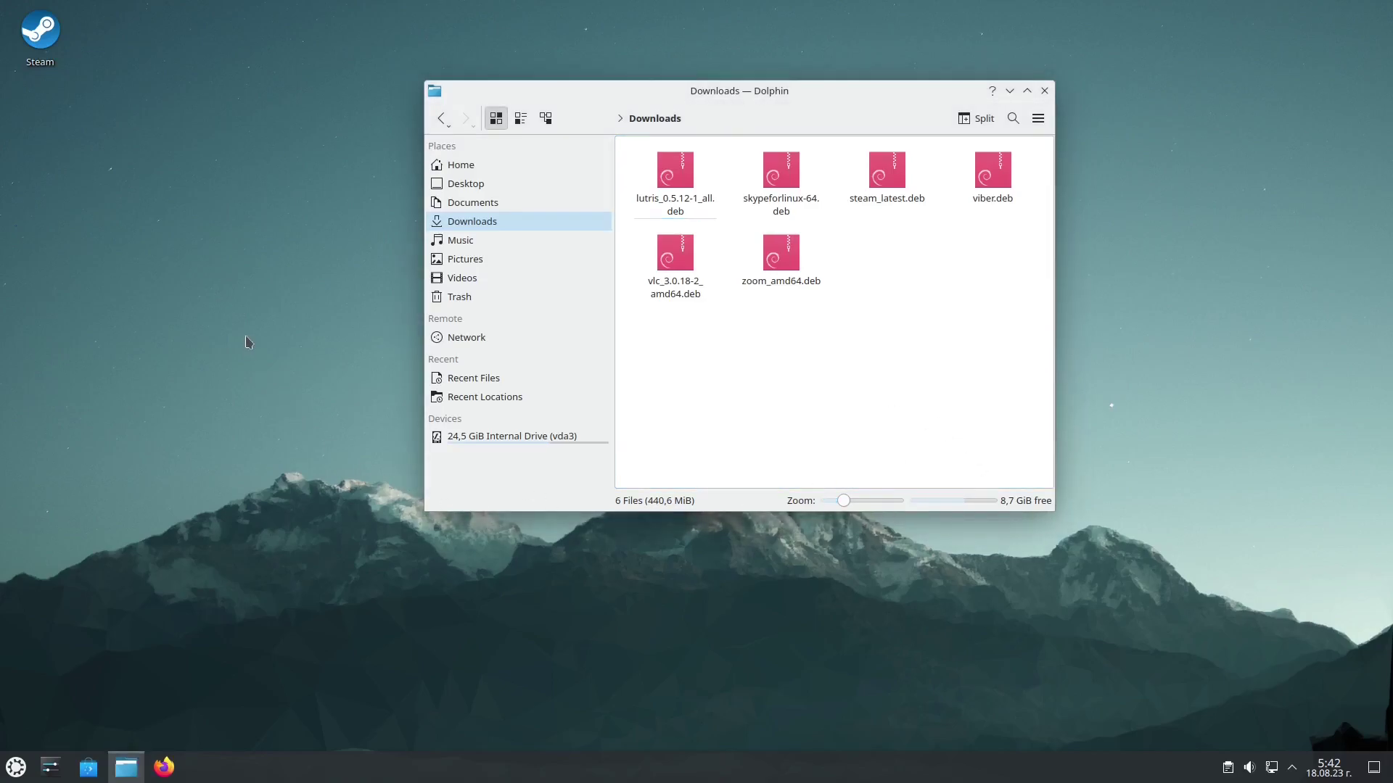
{"action": "left_click", "coordinate": [305, 472]}
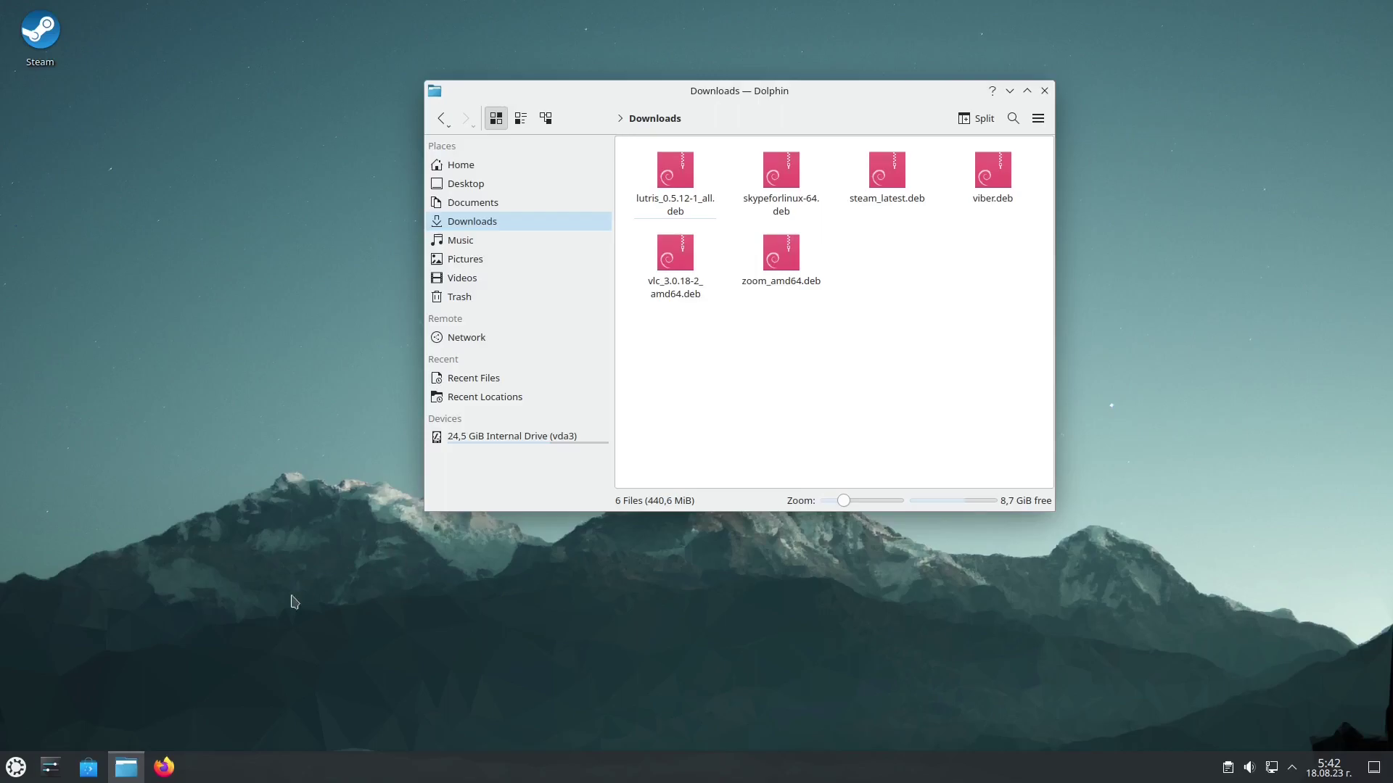
Search Discover for "gdeb" and open the details page of GDebi Package Installer.
{"action": "left_click", "coordinate": [87, 771]}
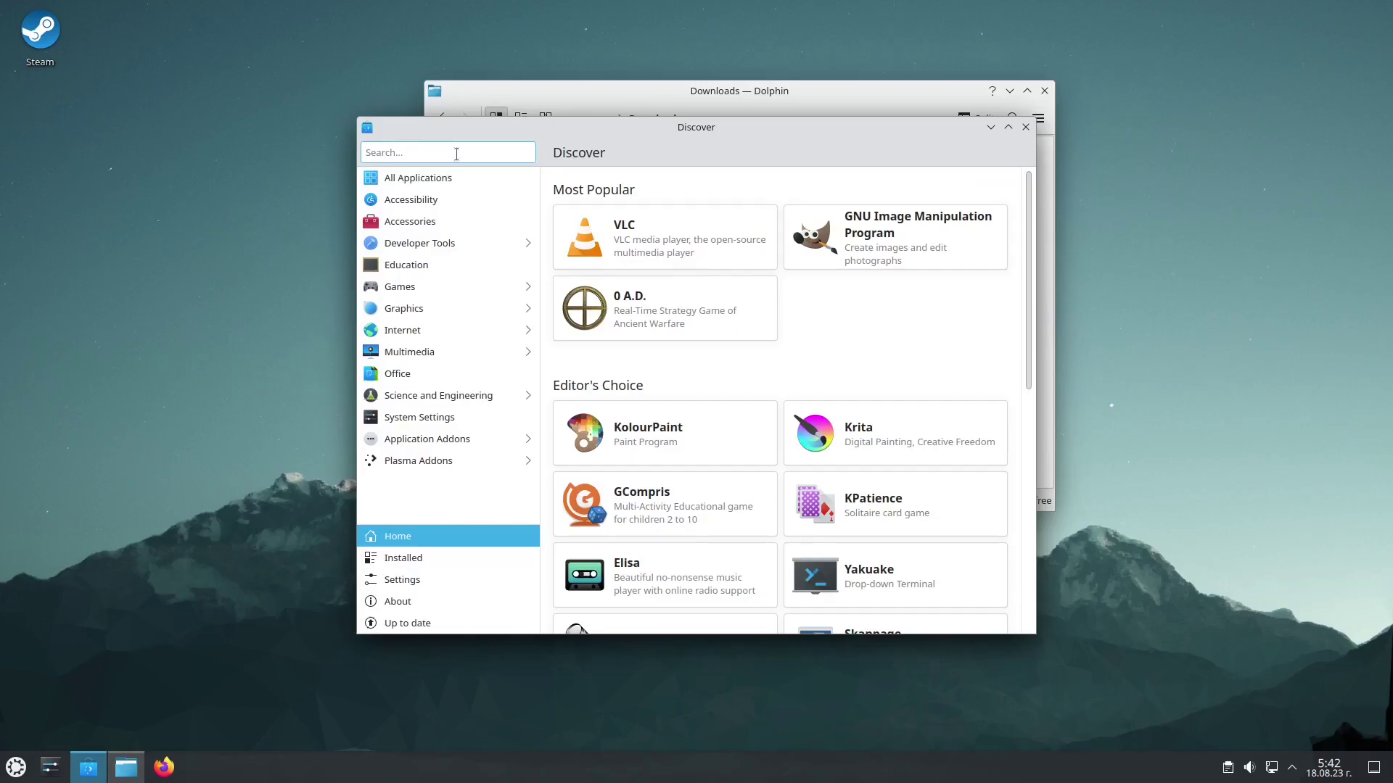
{"action": "type", "text": "gdeb"}
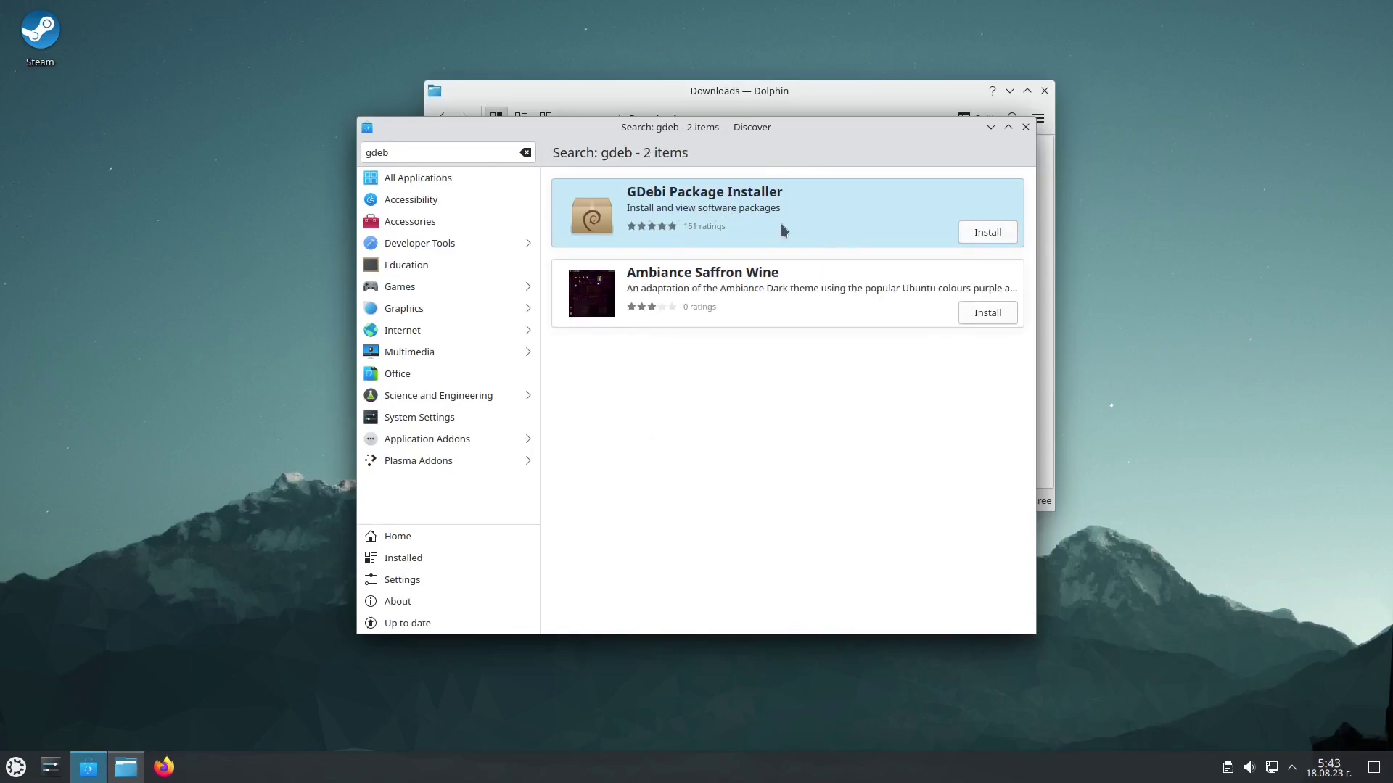
{"action": "left_click_drag", "start_coordinate": [846, 124], "coordinate": [890, 218]}
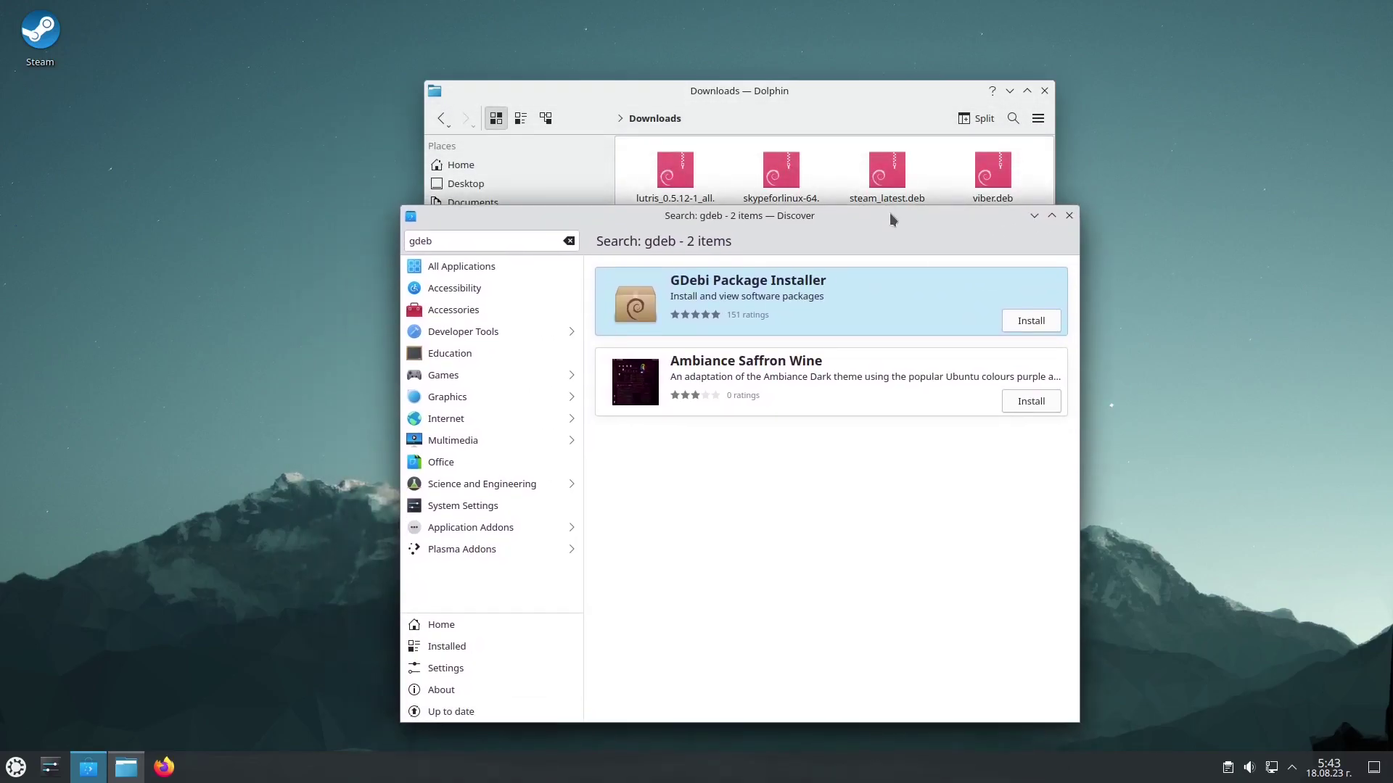
{"action": "left_click", "coordinate": [879, 313]}
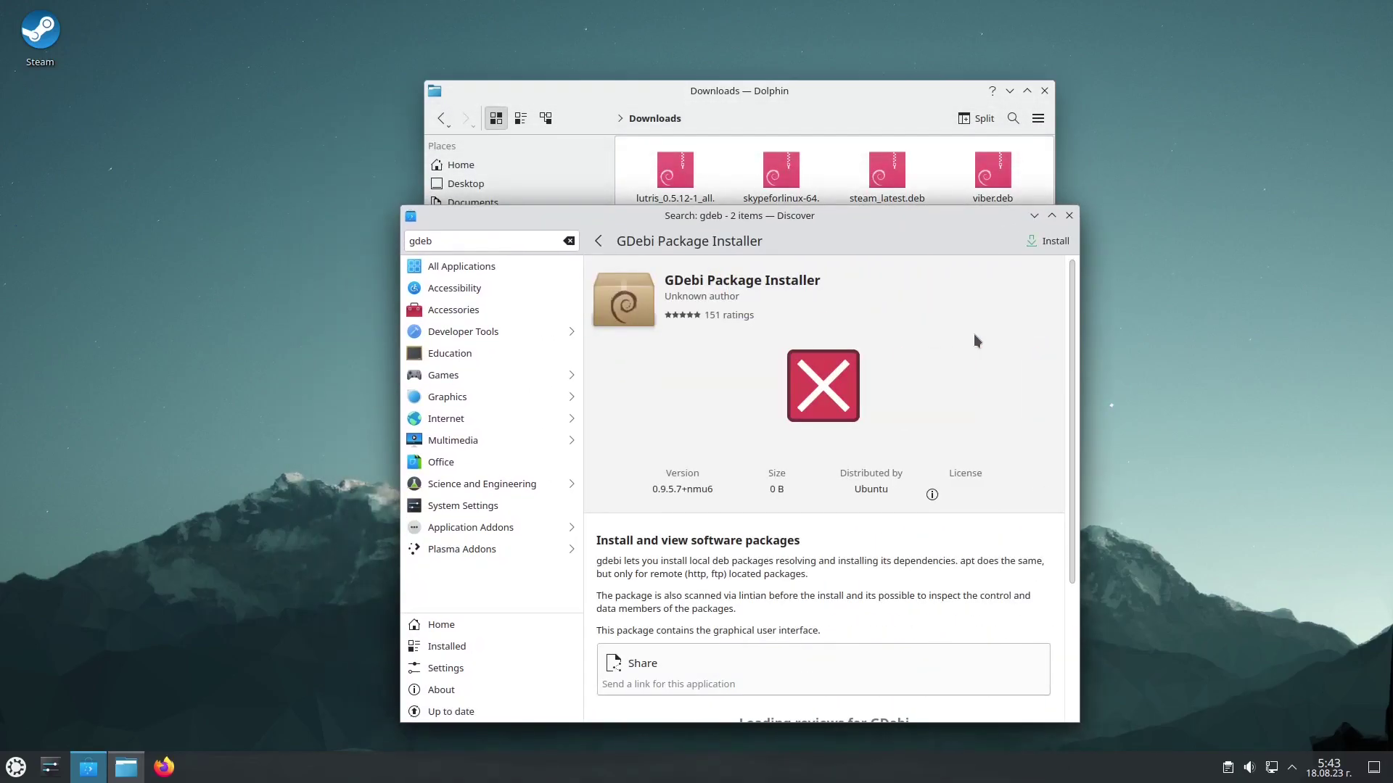
Install GDebi Package Installer, authenticate with the account password, and minimise the Downloads folder window.
{"action": "left_click", "coordinate": [1047, 241]}
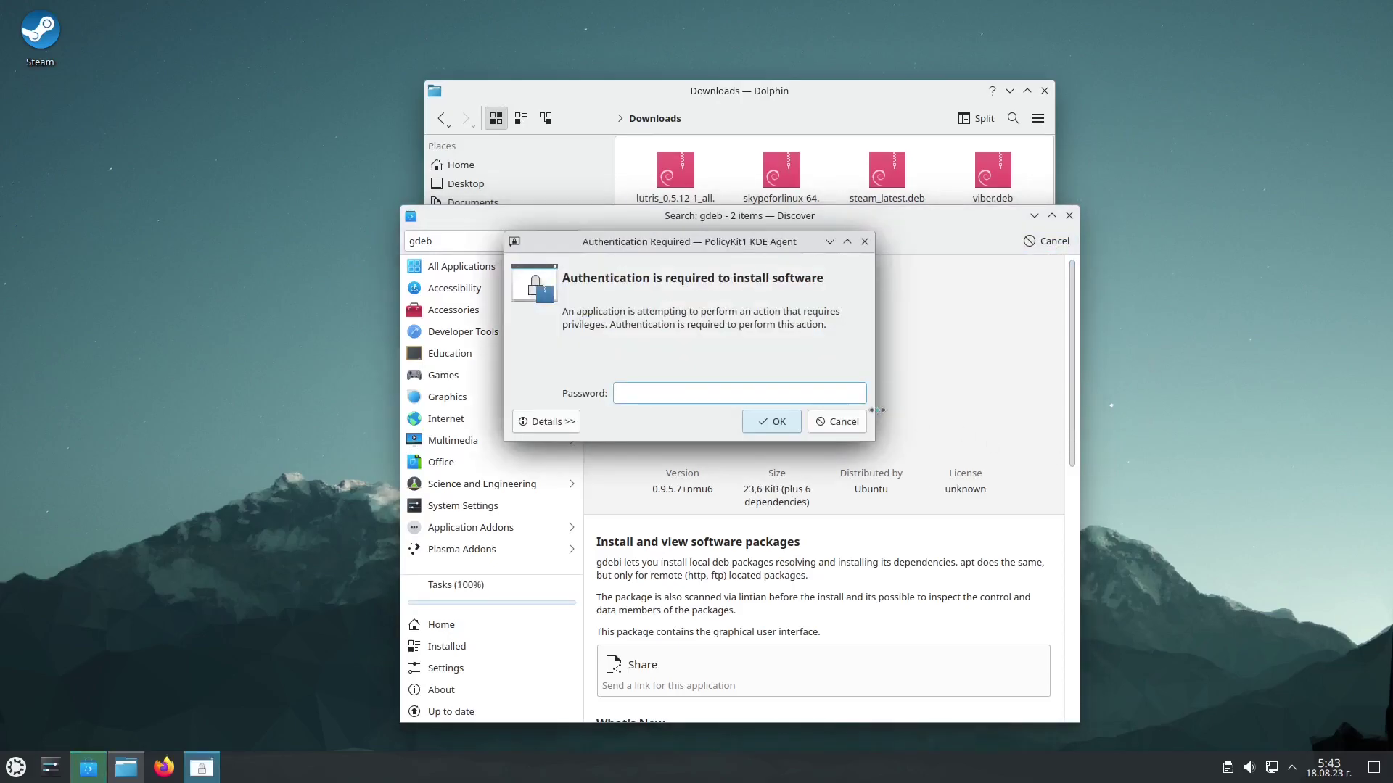
{"action": "type", "text": "••"}
{"action": "key", "text": "Return"}
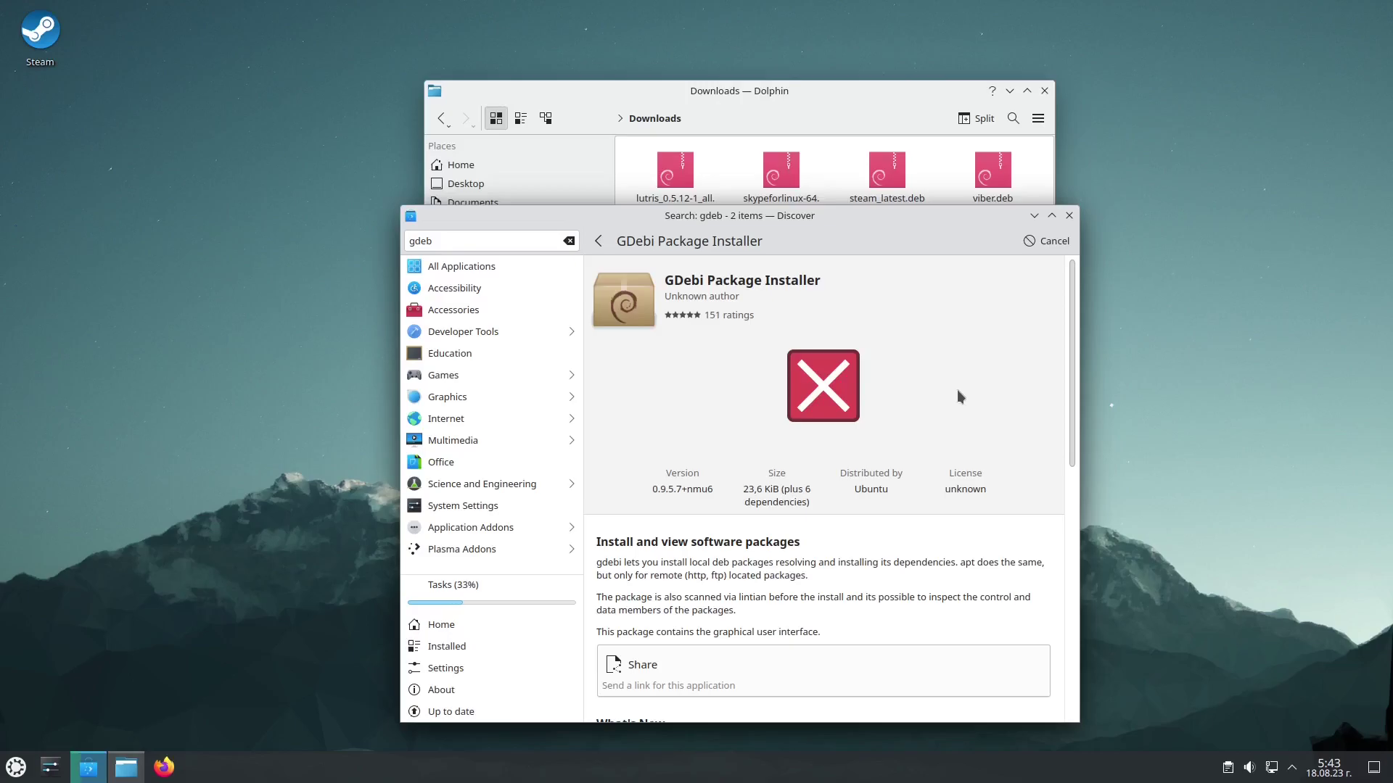
{"action": "left_click_drag", "start_coordinate": [939, 217], "coordinate": [894, 209]}
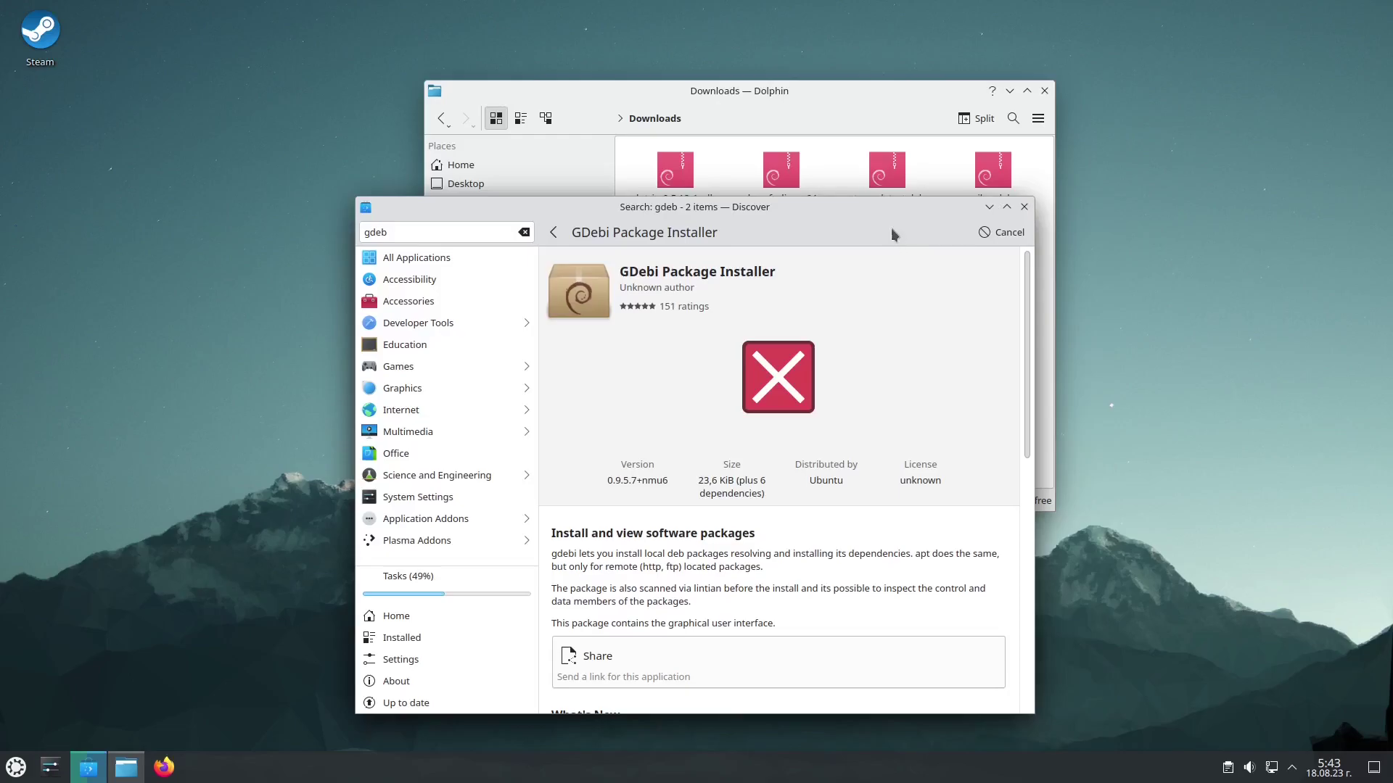
{"action": "left_click_drag", "start_coordinate": [892, 209], "coordinate": [798, 194]}
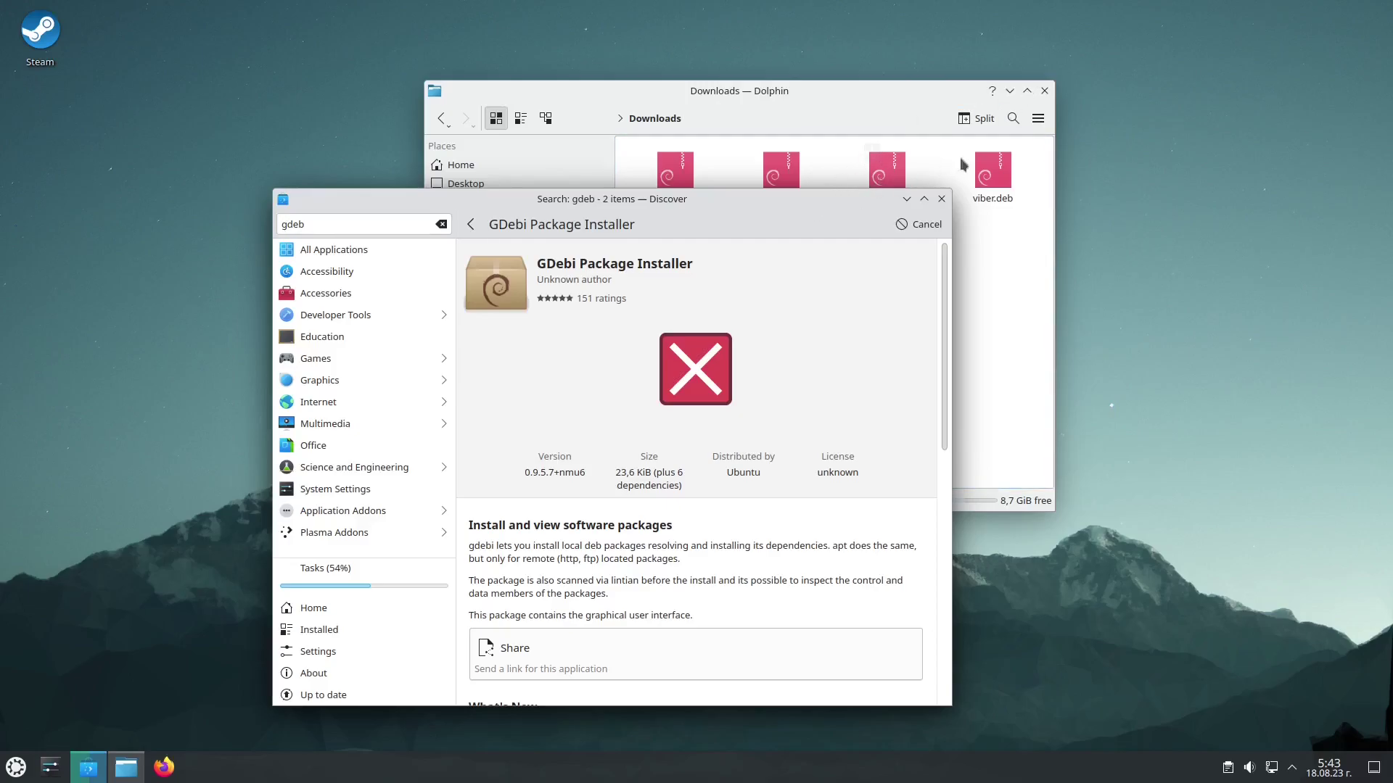
{"action": "left_click", "coordinate": [1009, 91]}
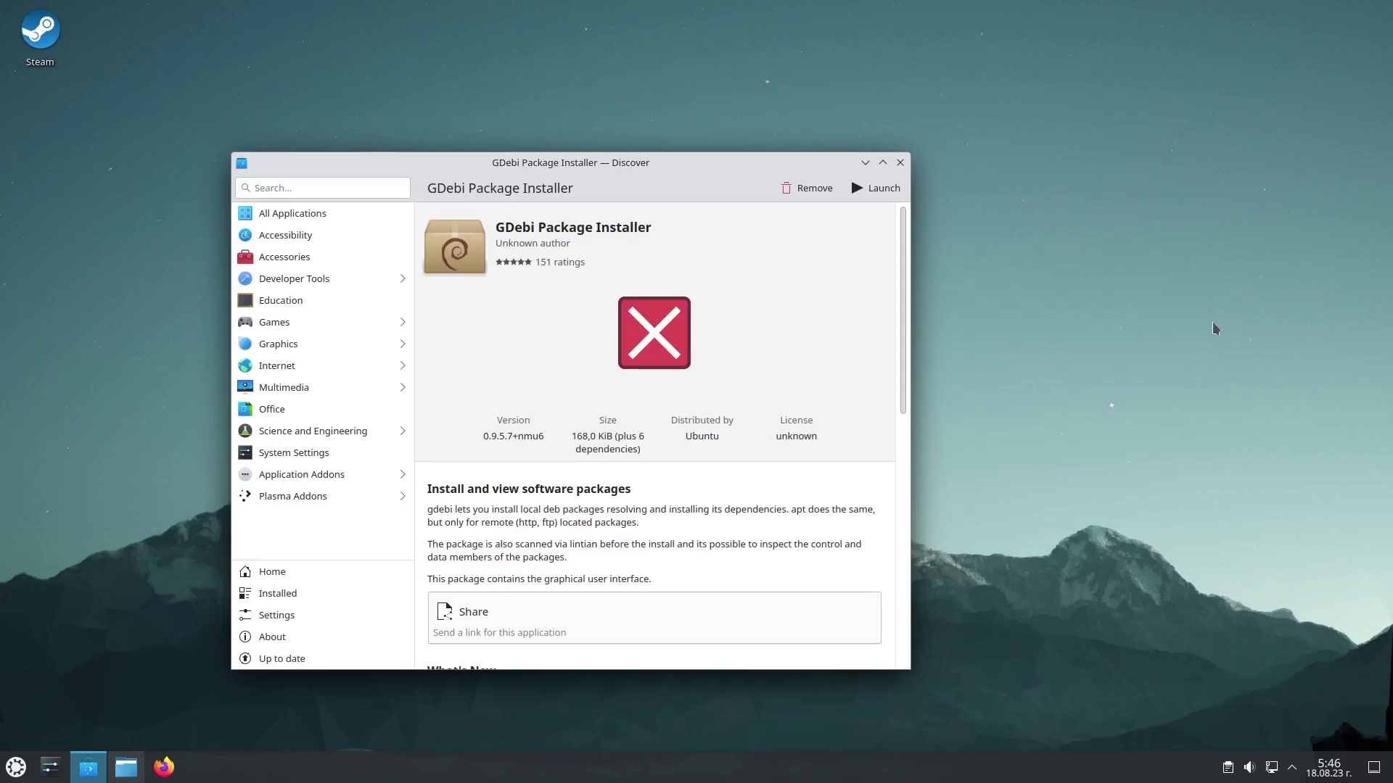
Launch GDebi from its Discover page, minimise Discover, and reposition the Package Installer window.
{"action": "left_click", "coordinate": [879, 187]}
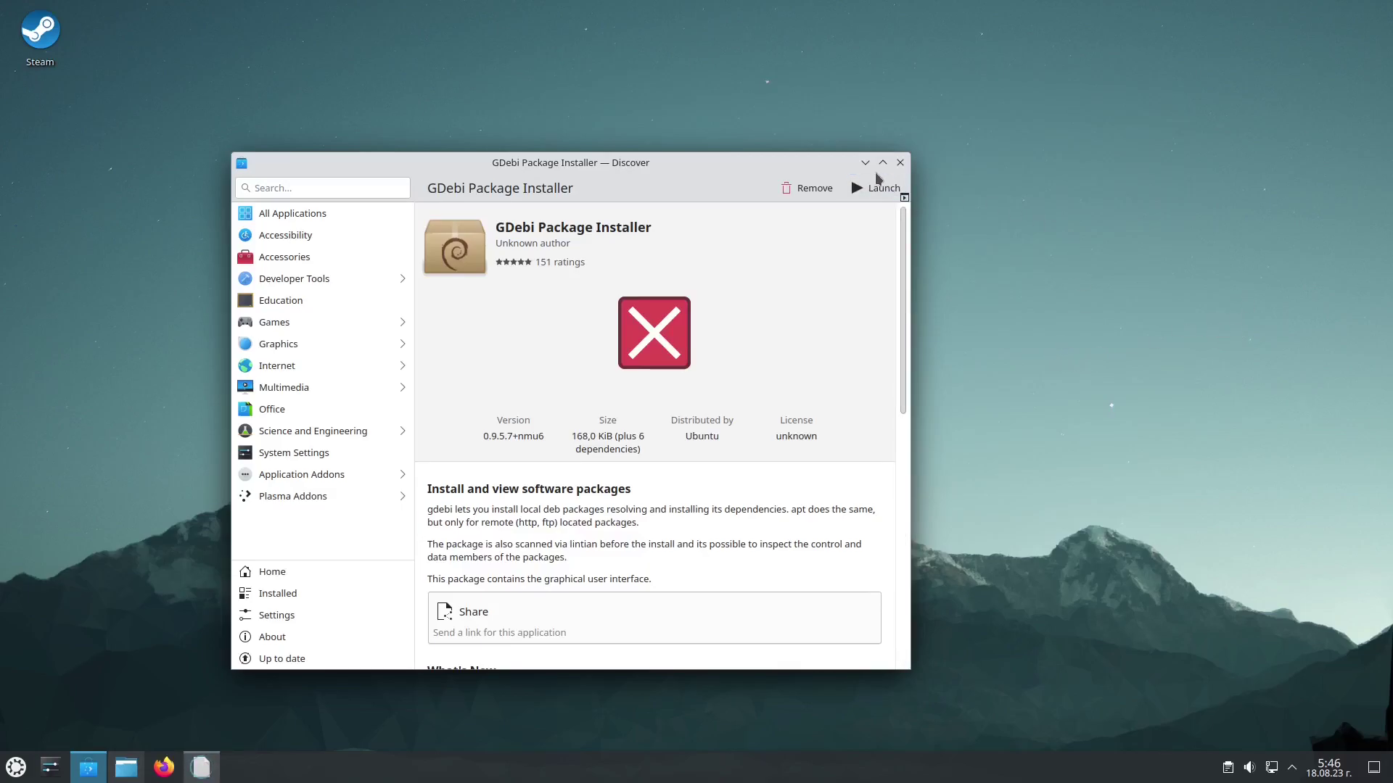
{"action": "left_click", "coordinate": [865, 163]}
{"action": "left_click_drag", "start_coordinate": [735, 231], "coordinate": [696, 241]}
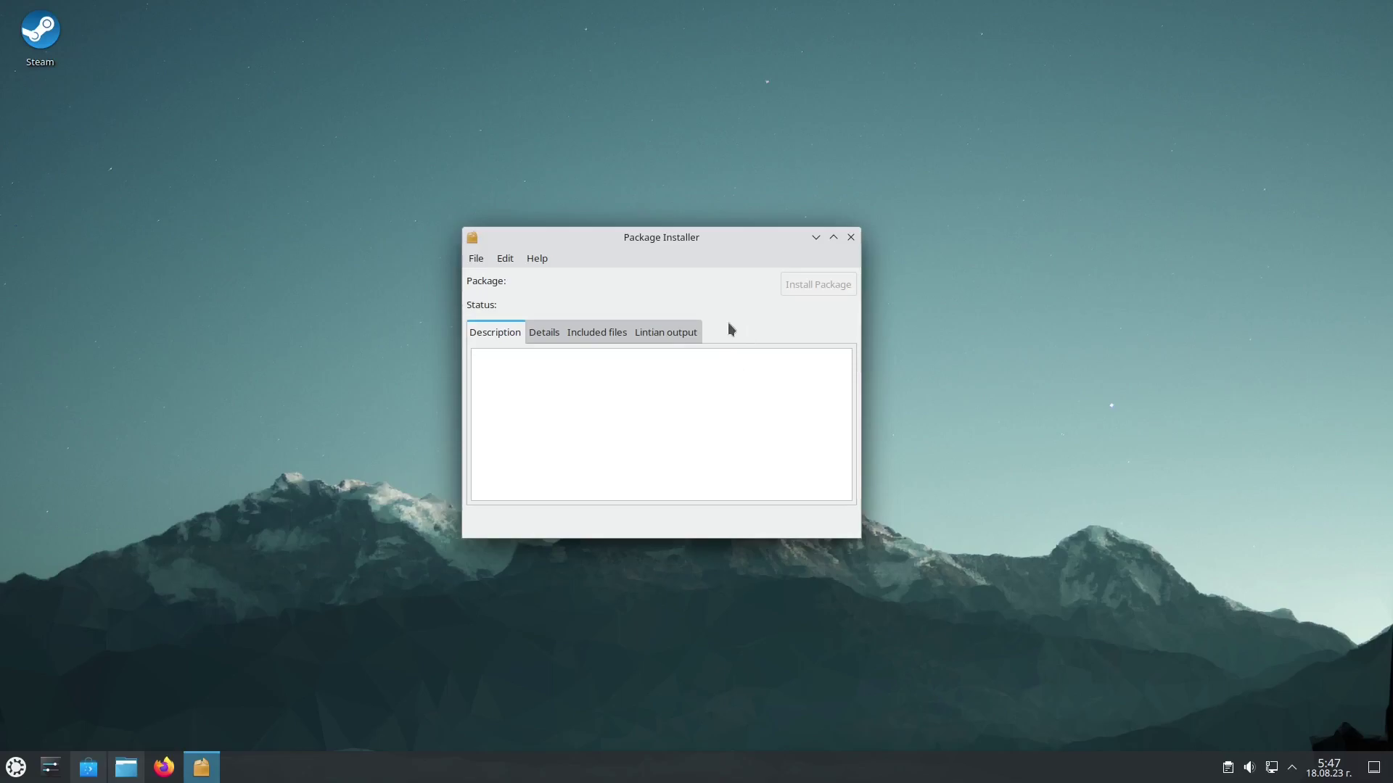
{"action": "left_click_drag", "start_coordinate": [732, 238], "coordinate": [755, 176]}
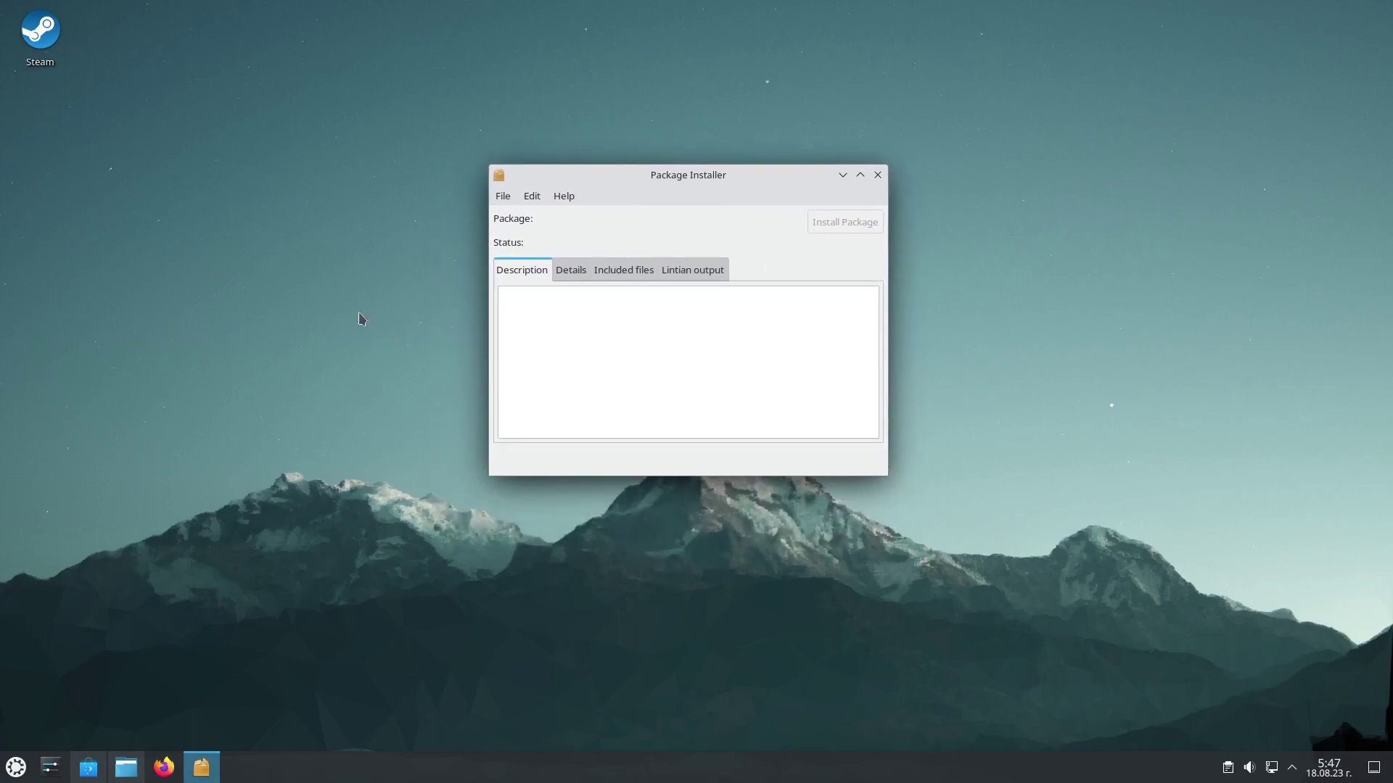
{"action": "right_click", "coordinate": [300, 279]}
{"action": "left_click", "coordinate": [391, 411]}
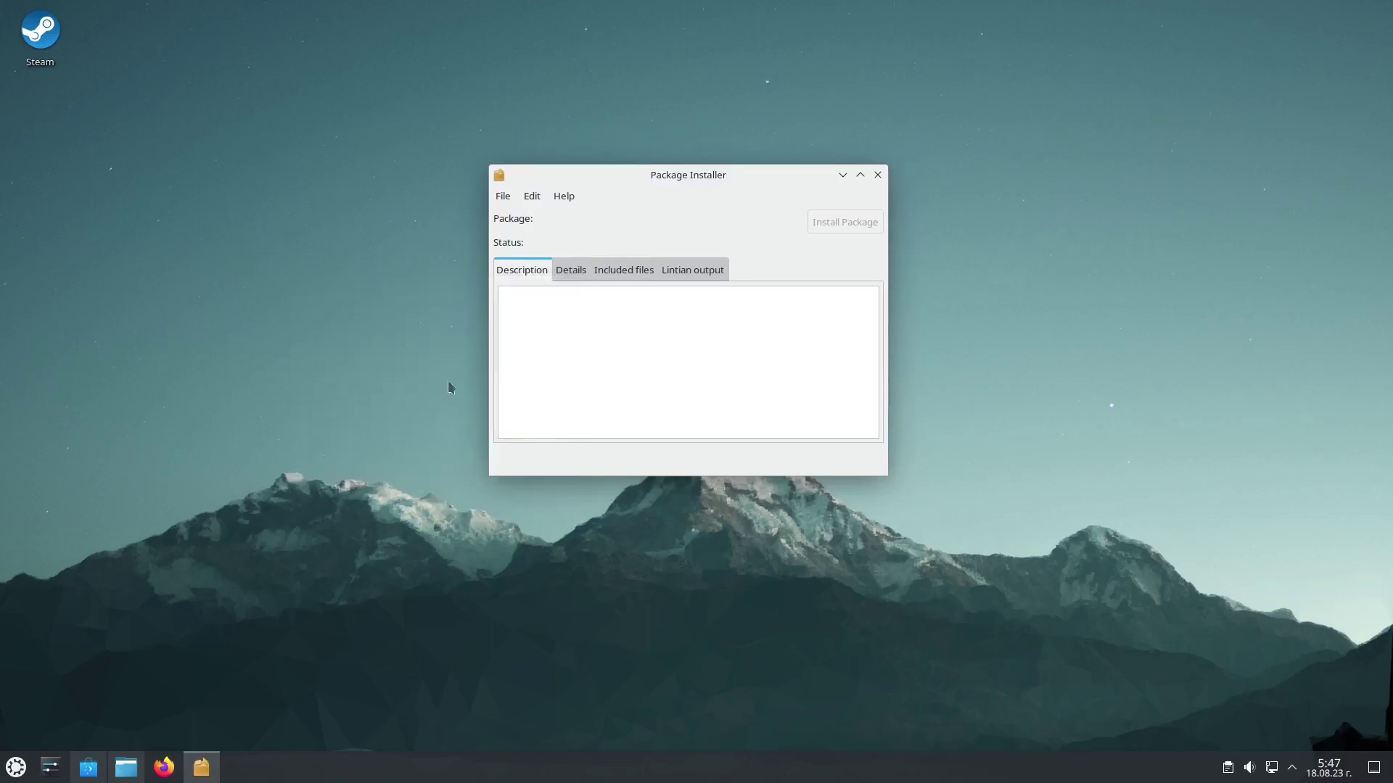
Load lutris_0.5.12-1_all.deb from the Downloads folder into the package installer and dismiss the software channel notice.
{"action": "left_click", "coordinate": [503, 196]}
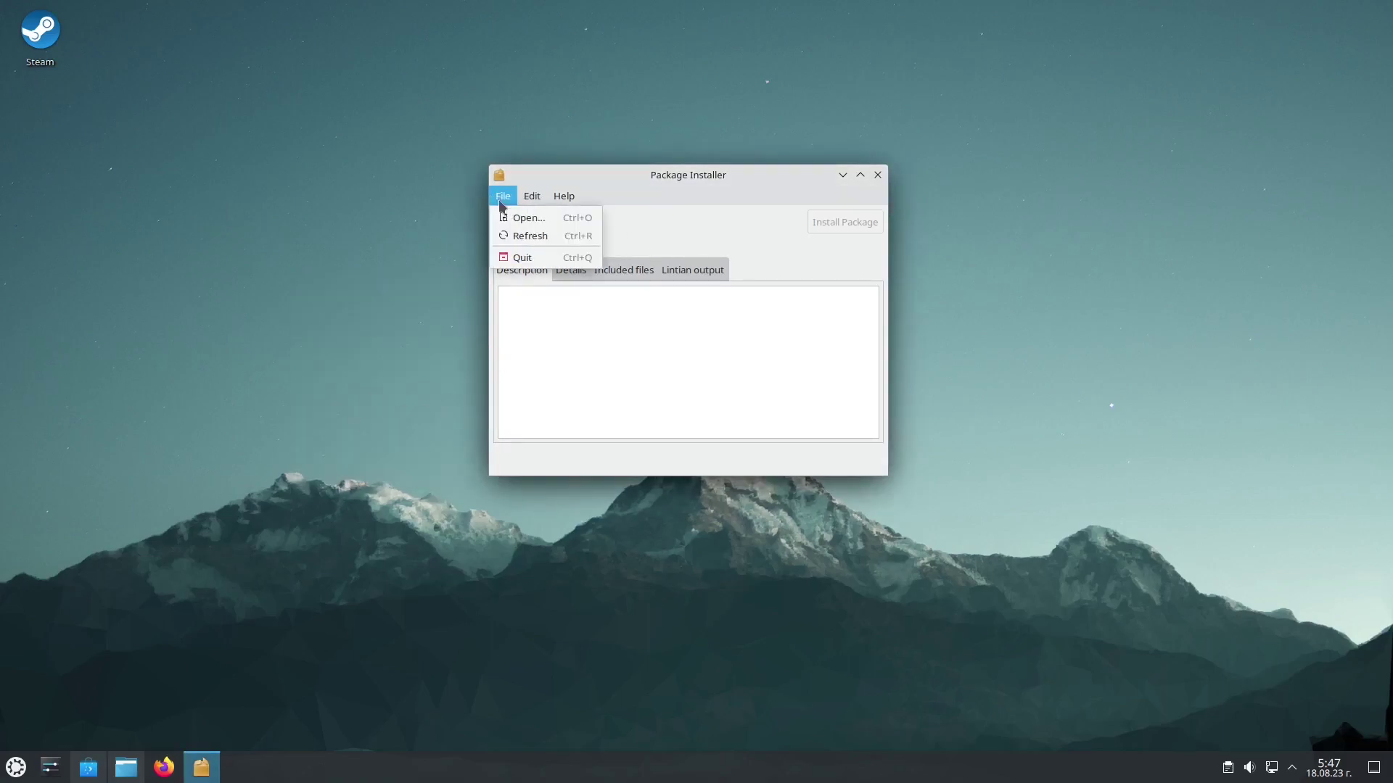
{"action": "left_click", "coordinate": [518, 219]}
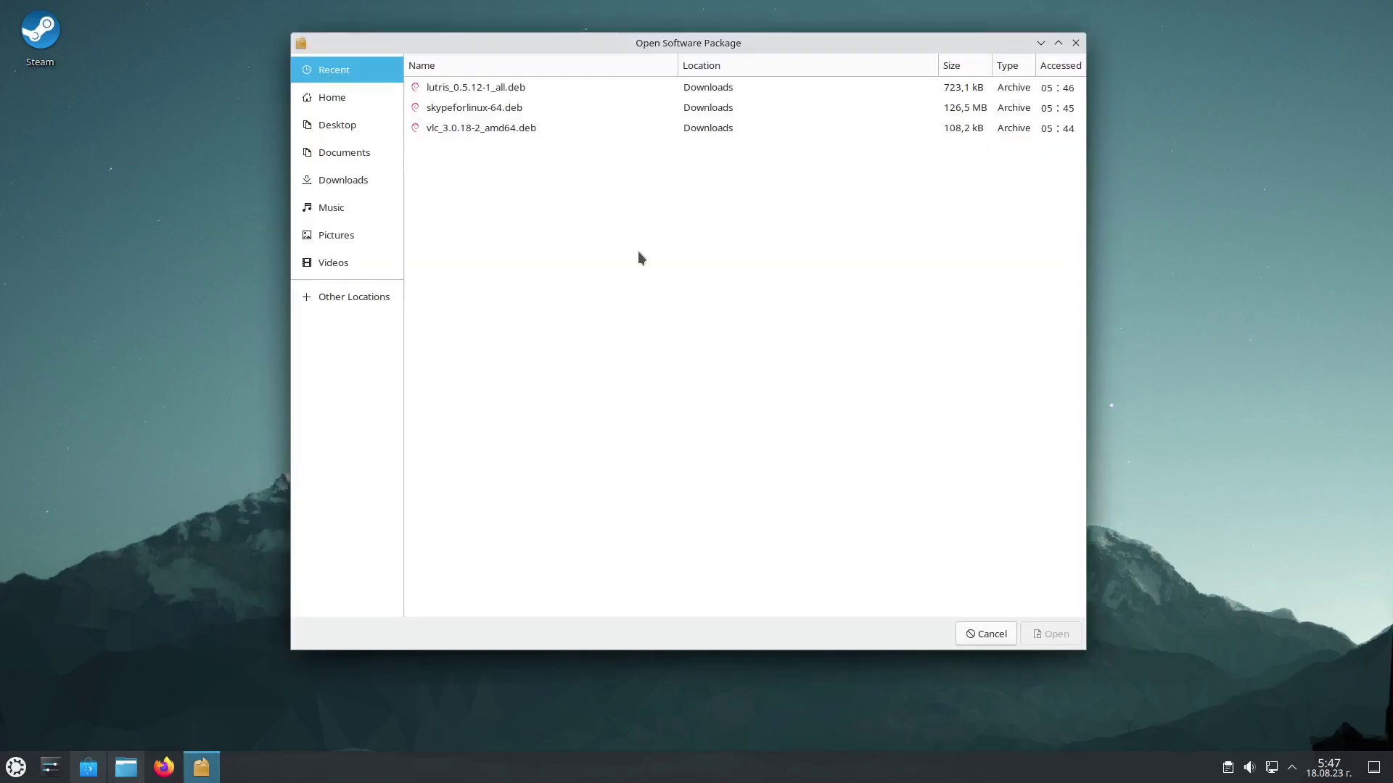
{"action": "left_click", "coordinate": [355, 181]}
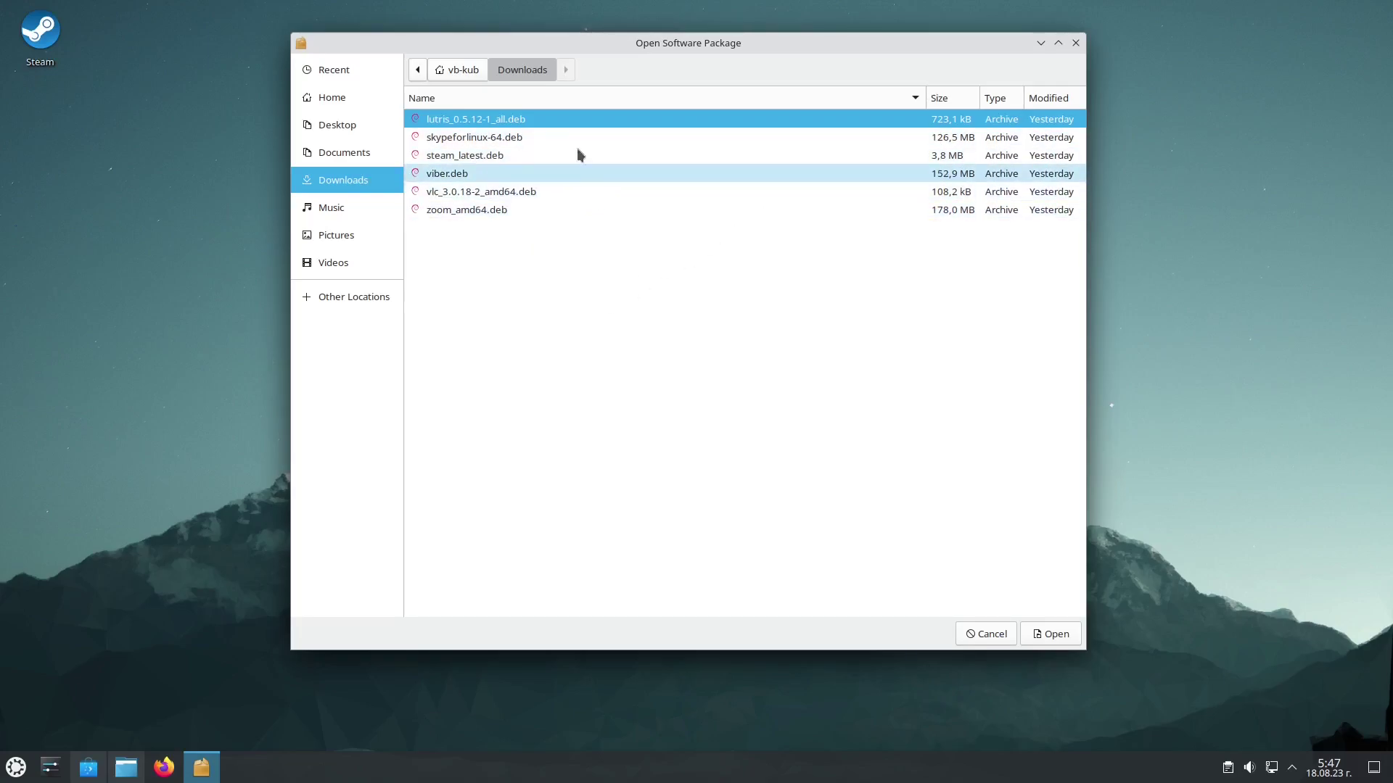
{"action": "double_click", "coordinate": [504, 119]}
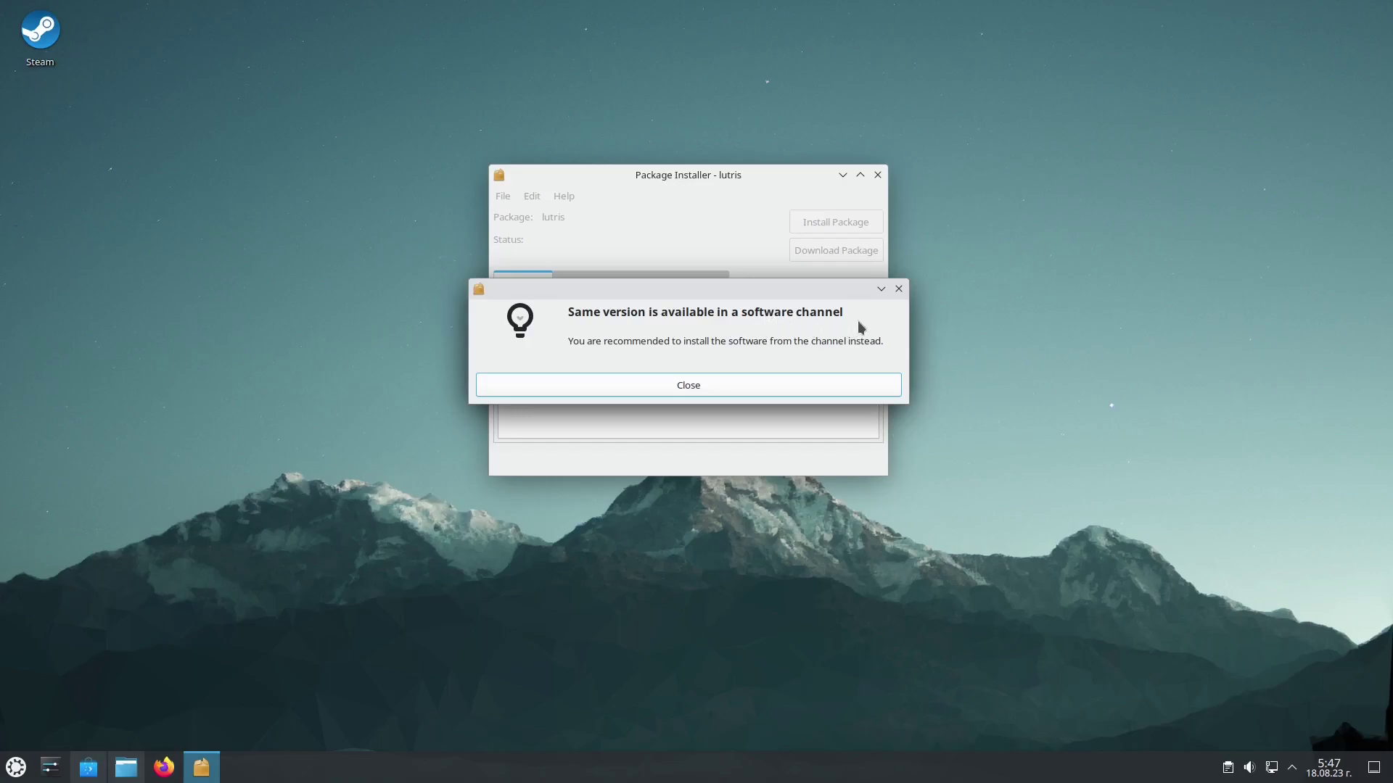
{"action": "left_click", "coordinate": [705, 388]}
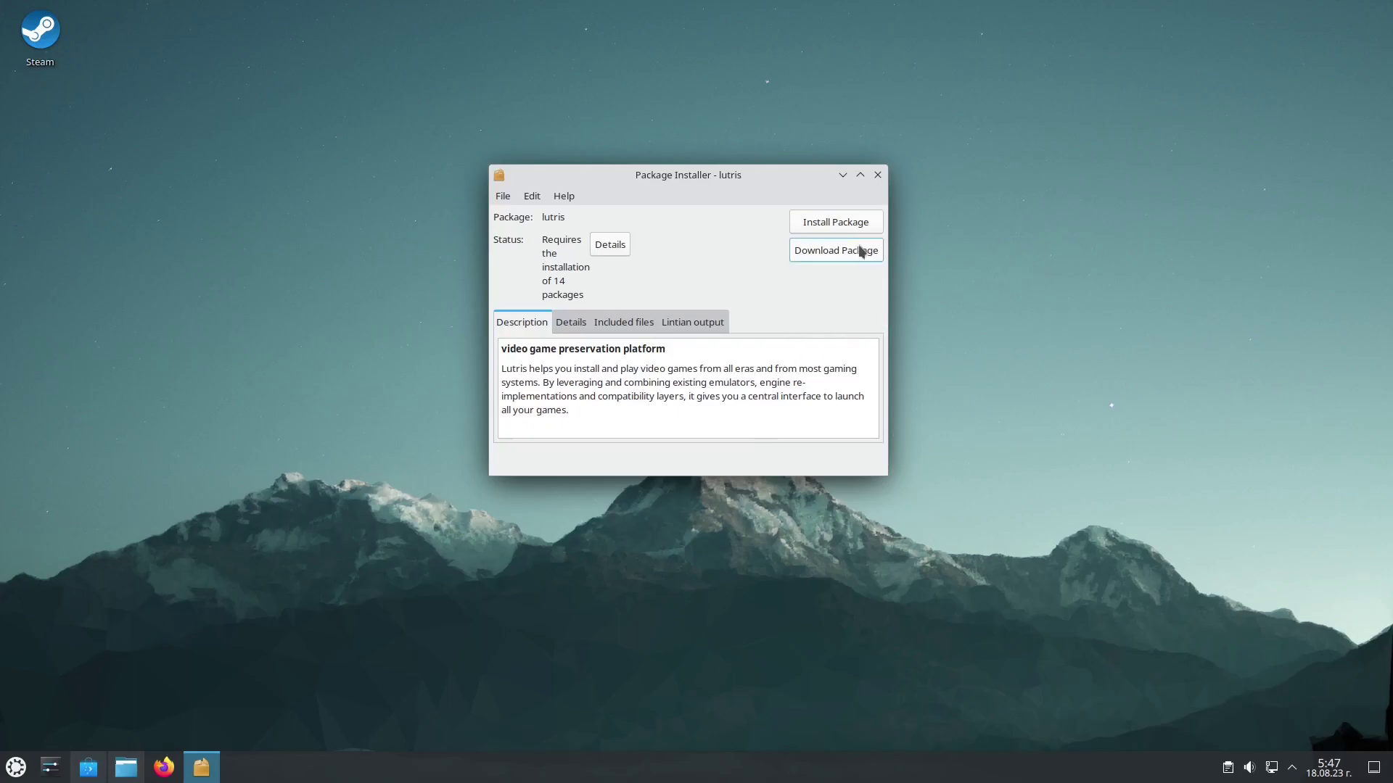
Install the Lutris package with the account password, let the progress dialog close automatically, and close the package installer.
{"action": "left_click", "coordinate": [833, 225]}
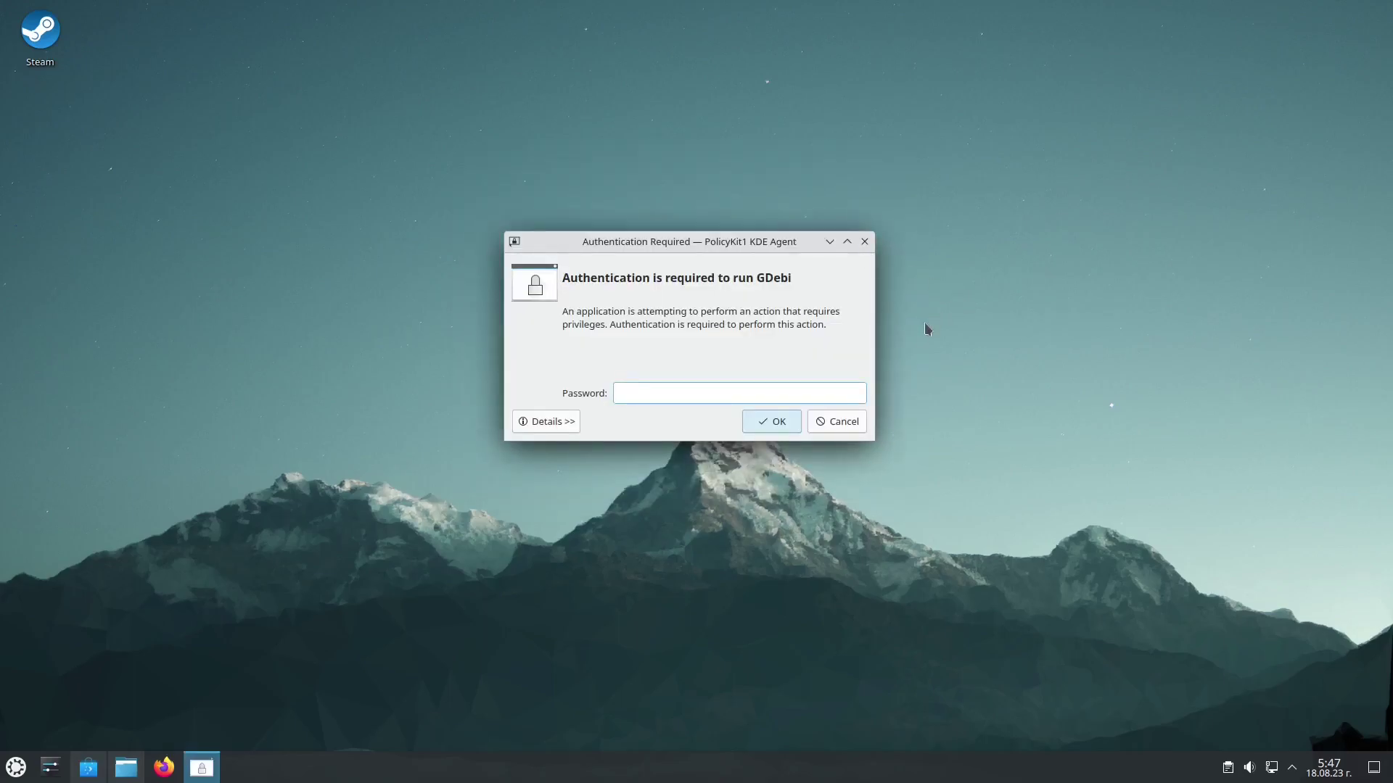
{"action": "type", "text": "****"}
{"action": "key", "text": "Return"}
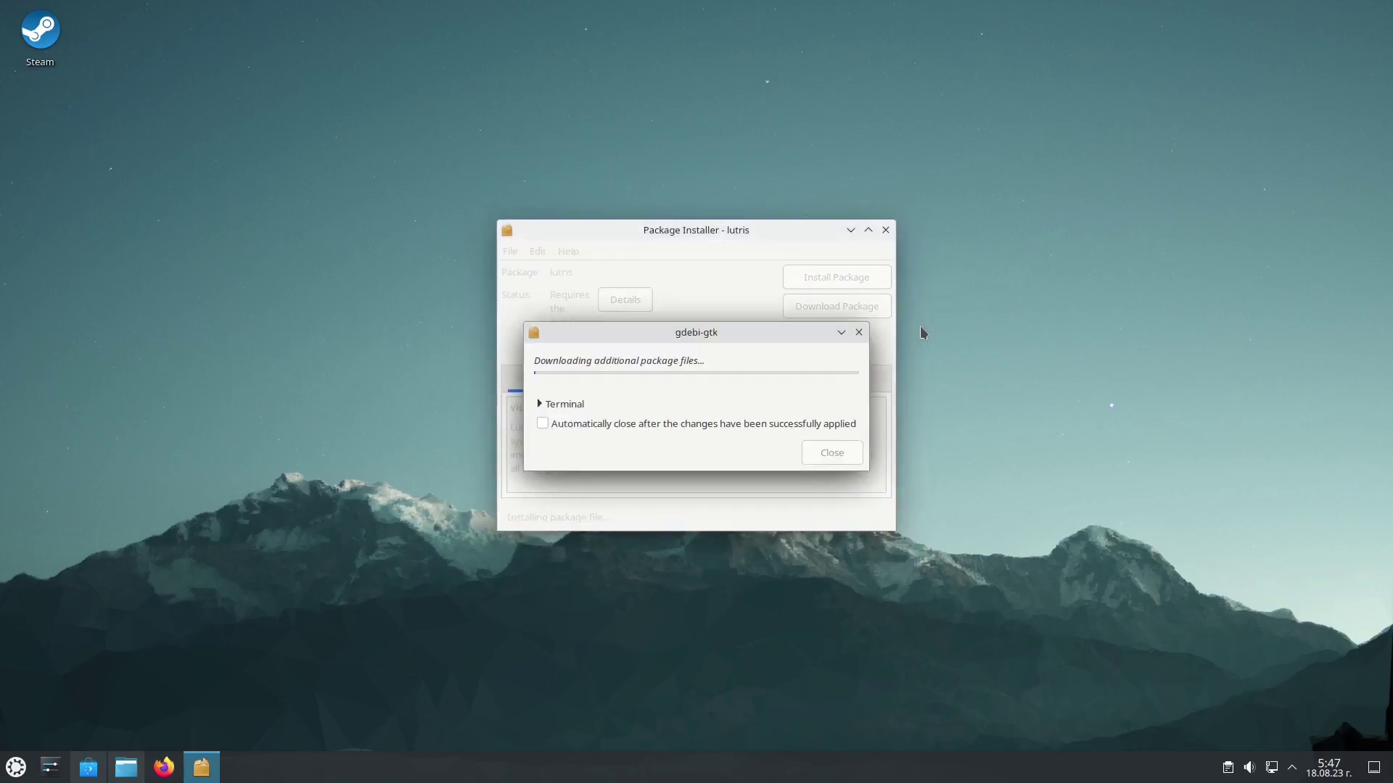
{"action": "left_click", "coordinate": [542, 424]}
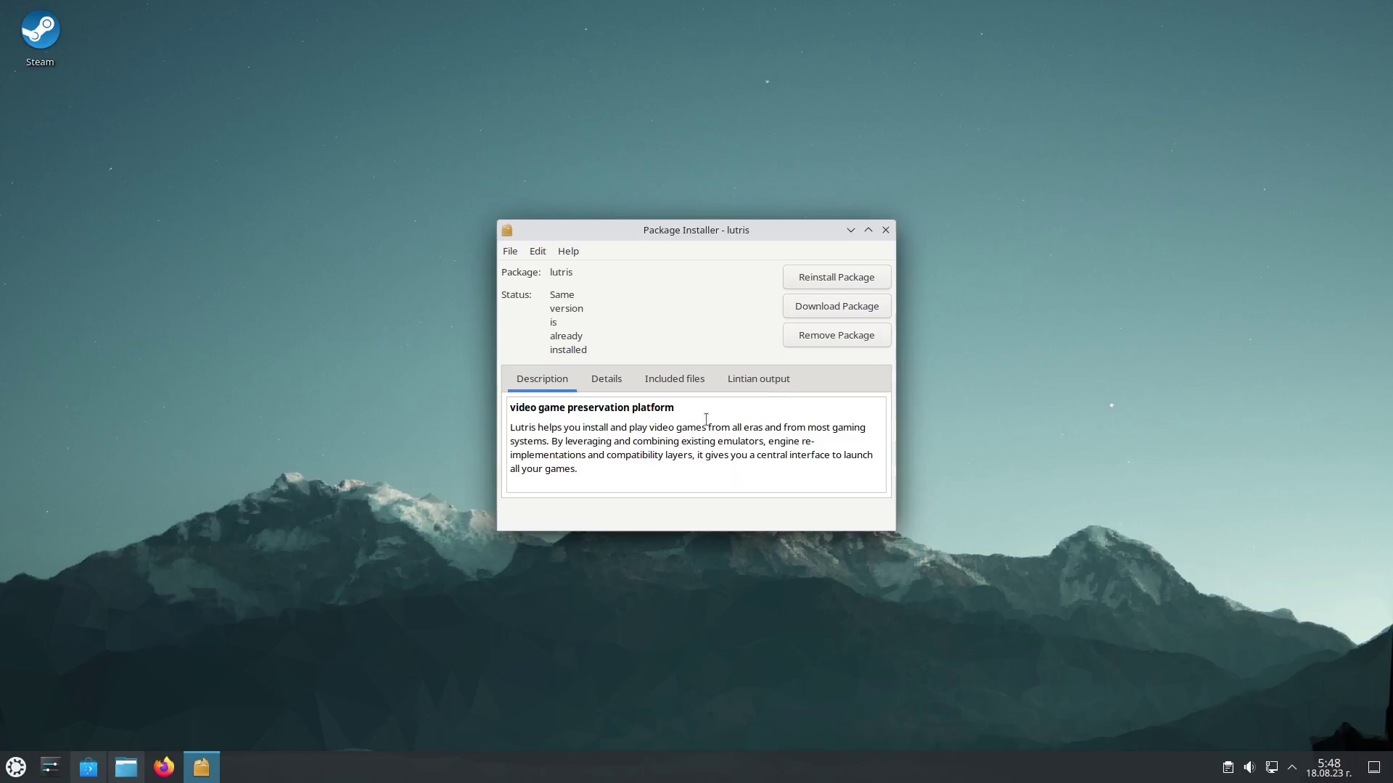
{"action": "left_click", "coordinate": [885, 231]}
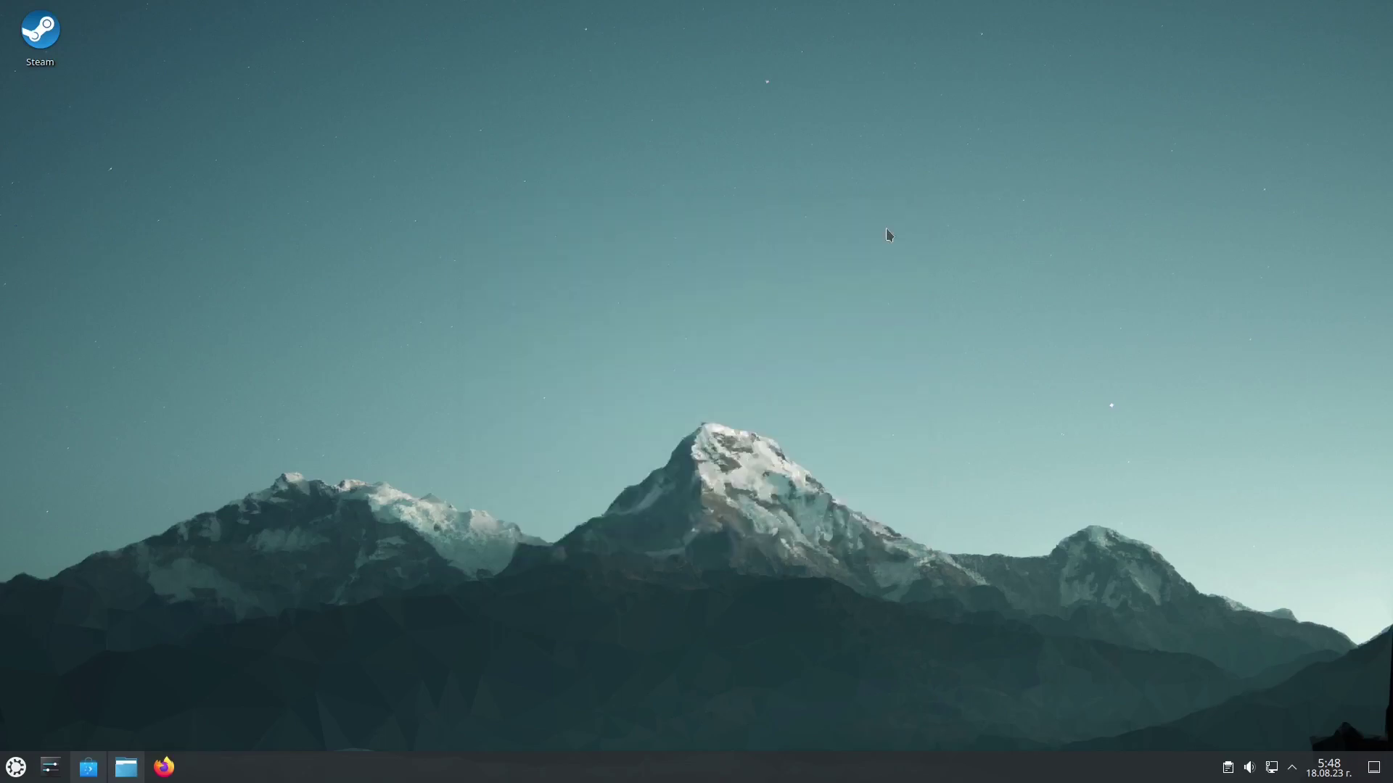
Search the application launcher for "lutr", start Lutris, and dismiss the Vulkan libraries warning with "Do not display this message again".
{"action": "left_click", "coordinate": [24, 773]}
{"action": "type", "text": "lutr"}
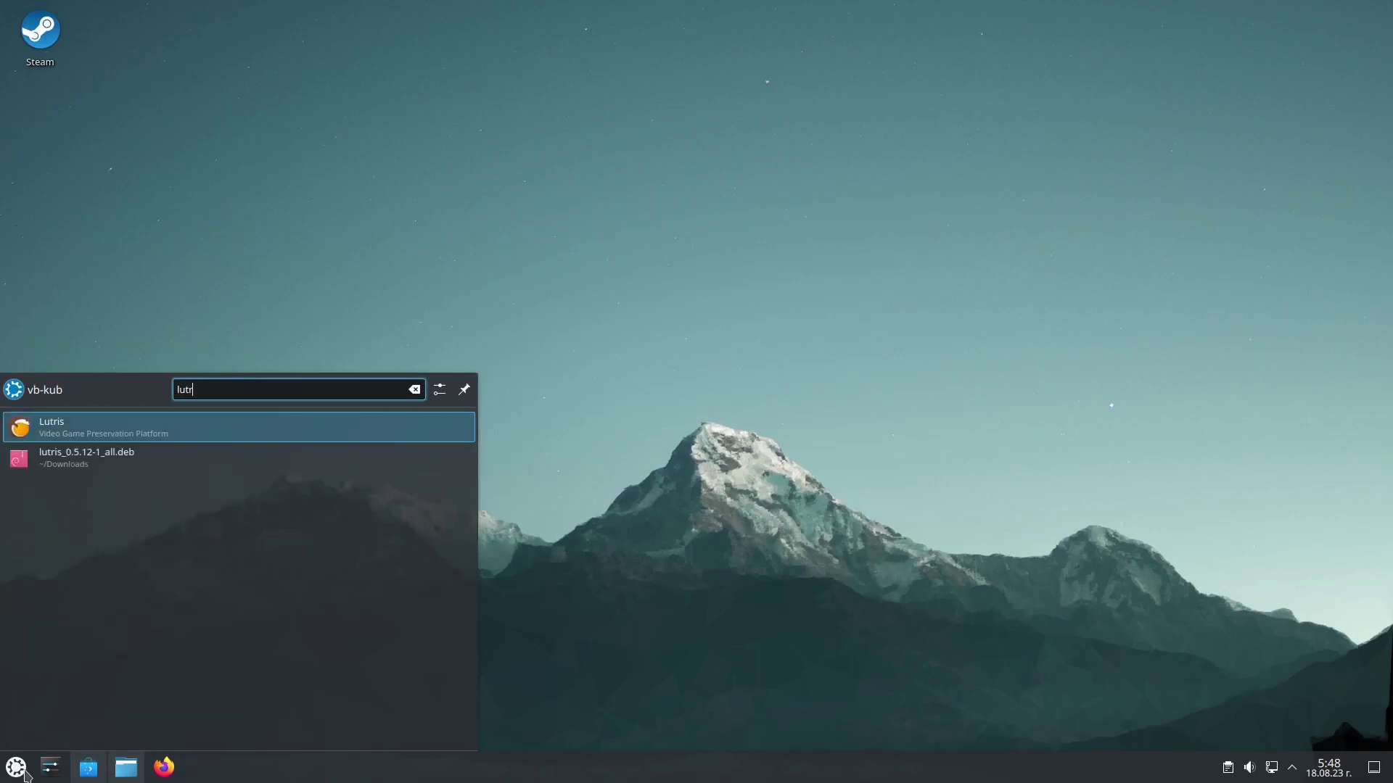
{"action": "key", "text": "Return"}
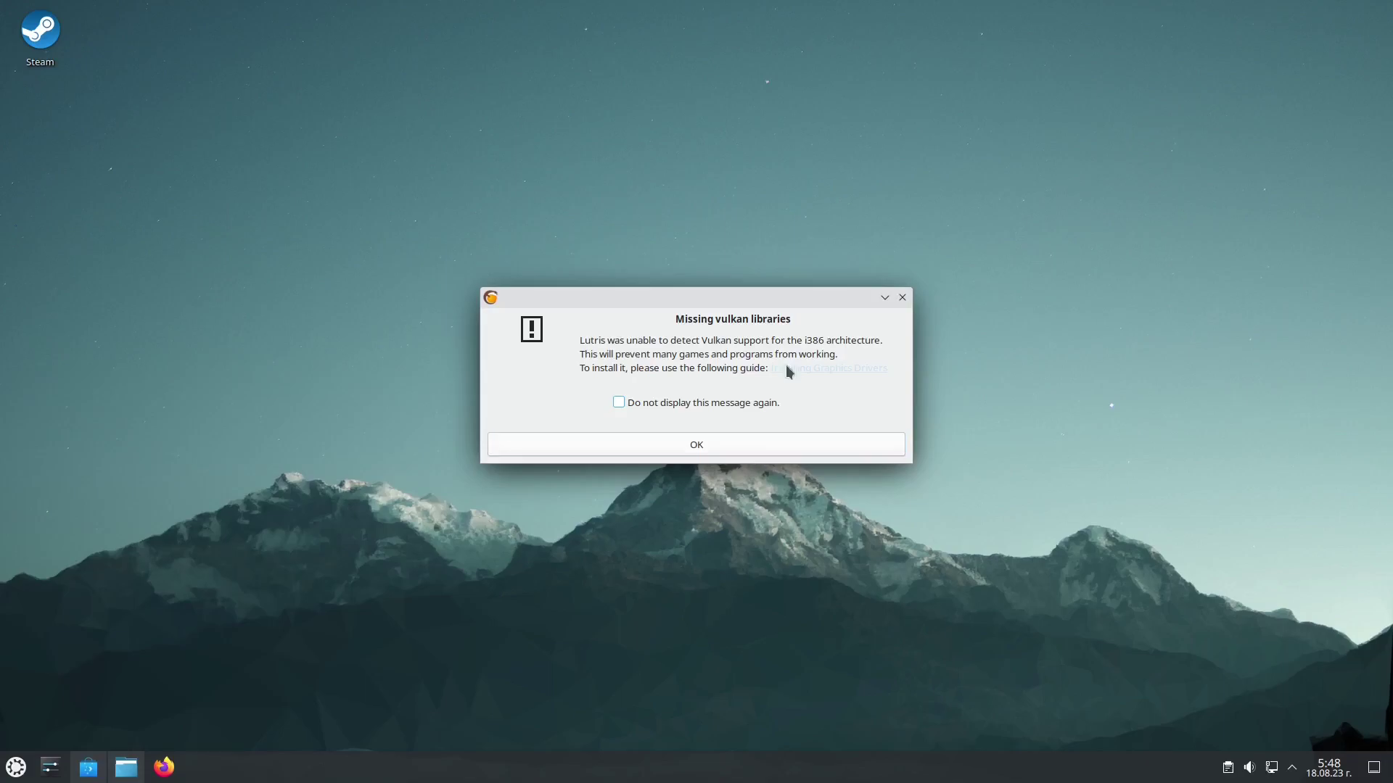
{"action": "left_click", "coordinate": [642, 407]}
{"action": "left_click", "coordinate": [707, 442]}
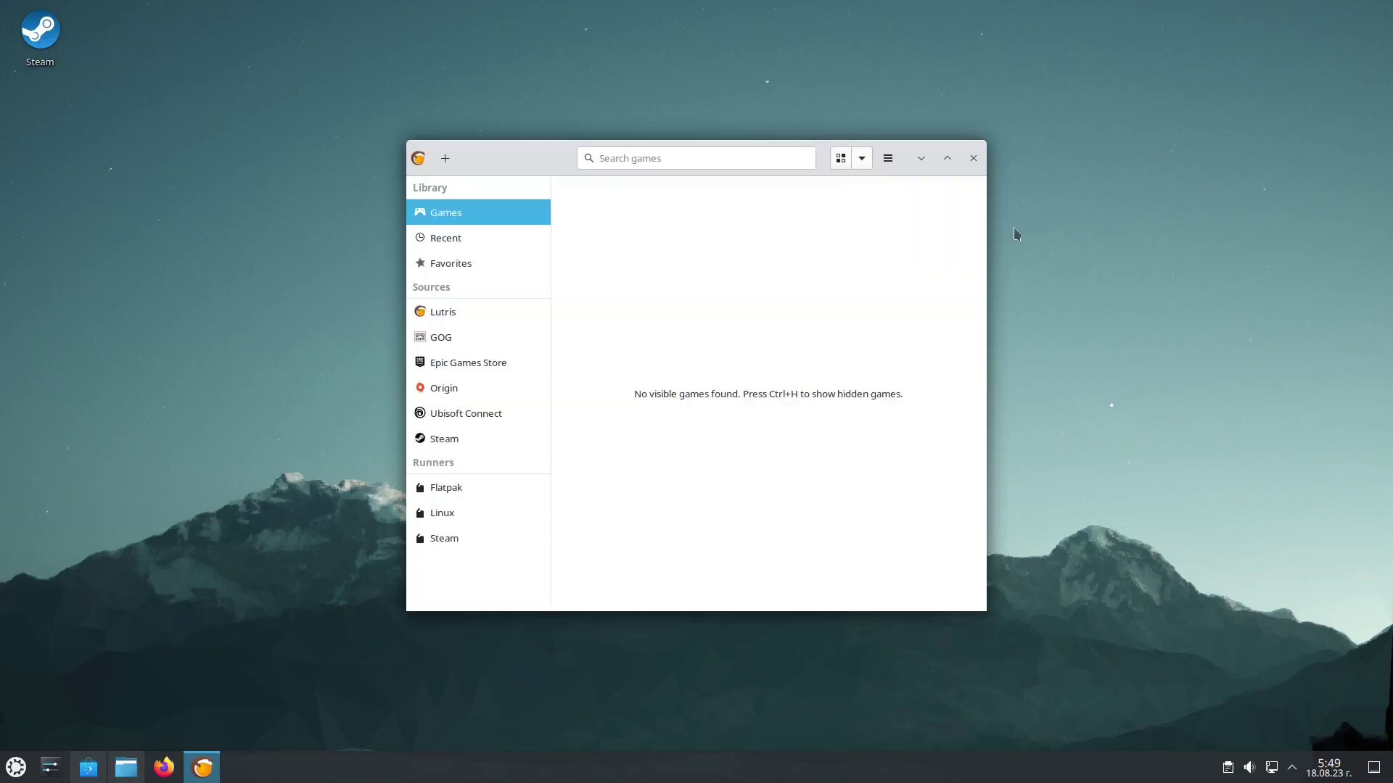
Close the Lutris window and refresh the desktop.
{"action": "left_click", "coordinate": [973, 158]}
{"action": "right_click", "coordinate": [639, 215]}
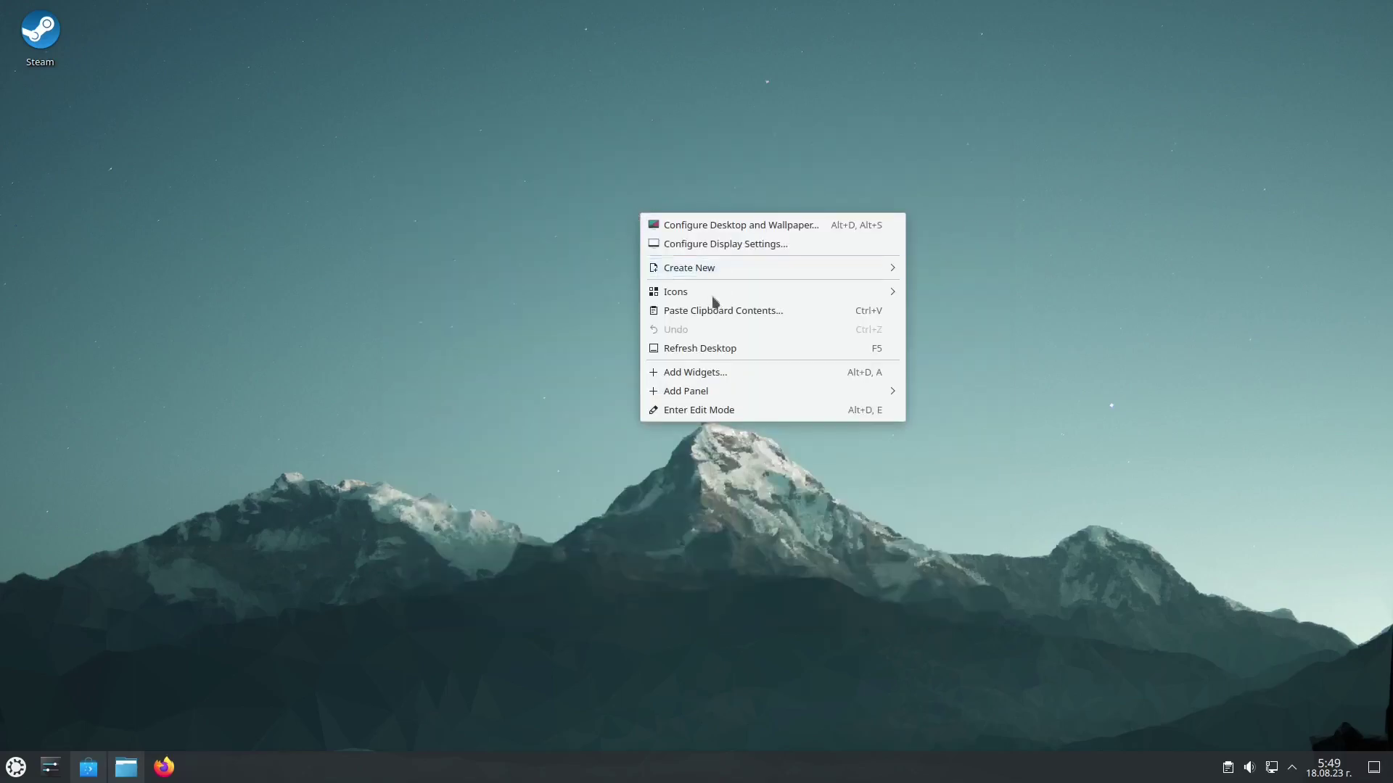
{"action": "left_click", "coordinate": [711, 348]}
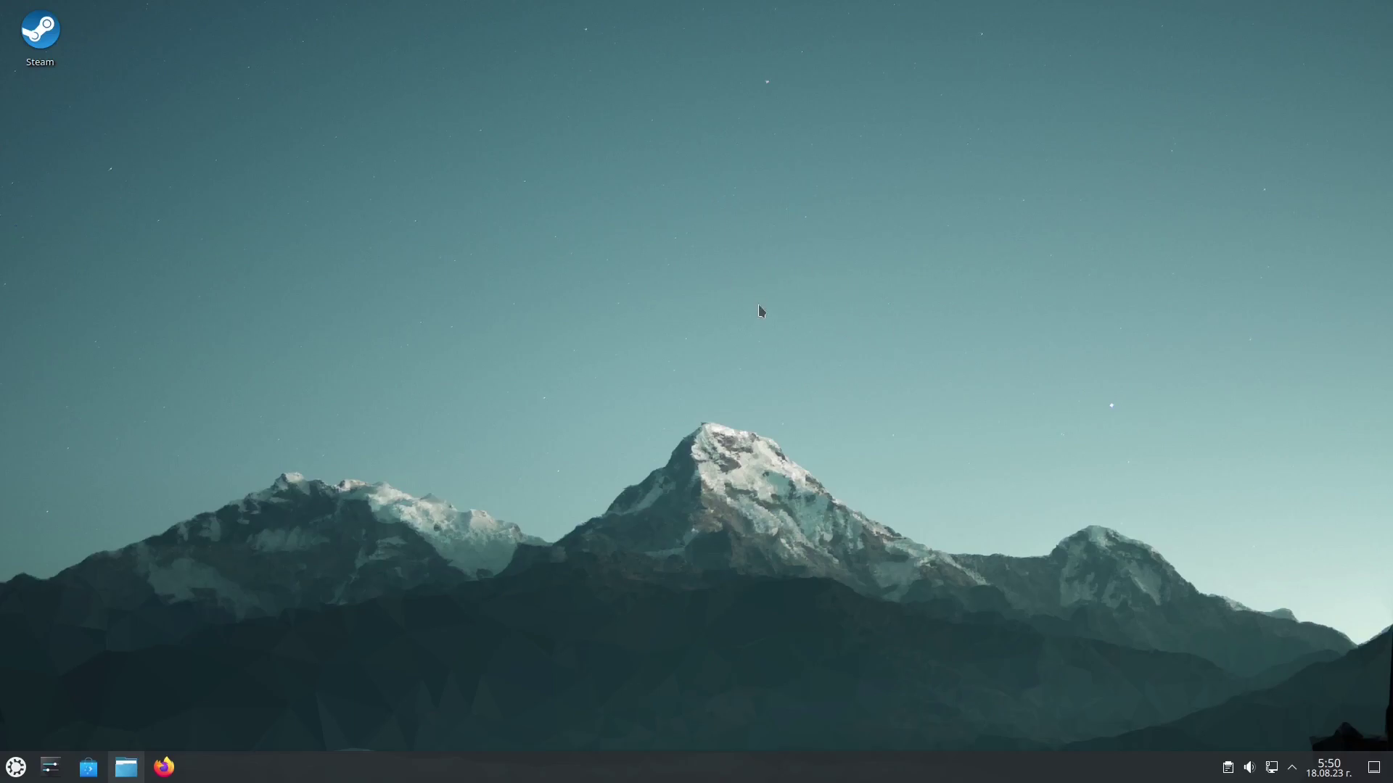
{"action": "left_click", "coordinate": [12, 774]}
{"action": "left_click", "coordinate": [12, 774]}
{"action": "left_click", "coordinate": [88, 773]}
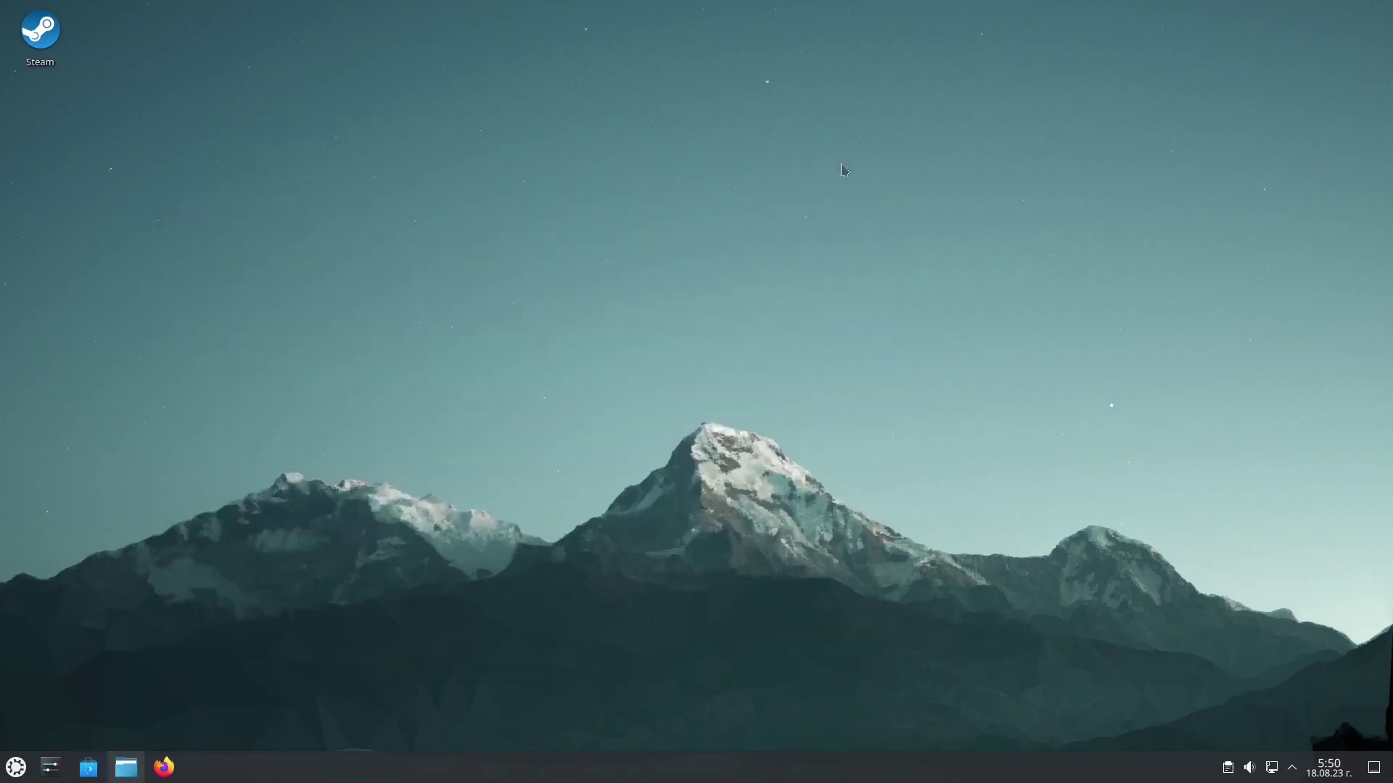
{"action": "left_click", "coordinate": [853, 150]}
Restore the minimised Downloads folder window with the .deb packages.
{"action": "left_click", "coordinate": [128, 775]}
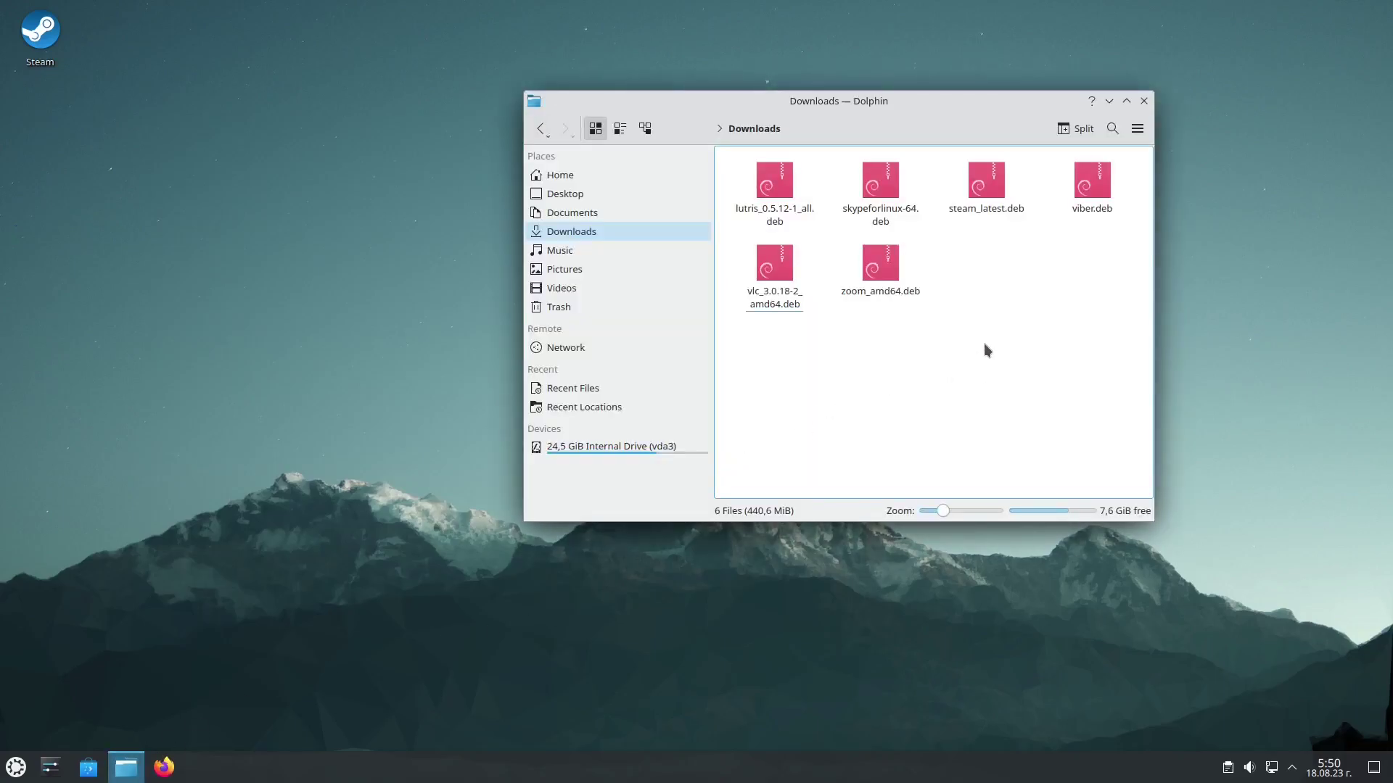
Open the viber.deb package from the Downloads folder with Discover.
{"action": "left_click", "coordinate": [1089, 183]}
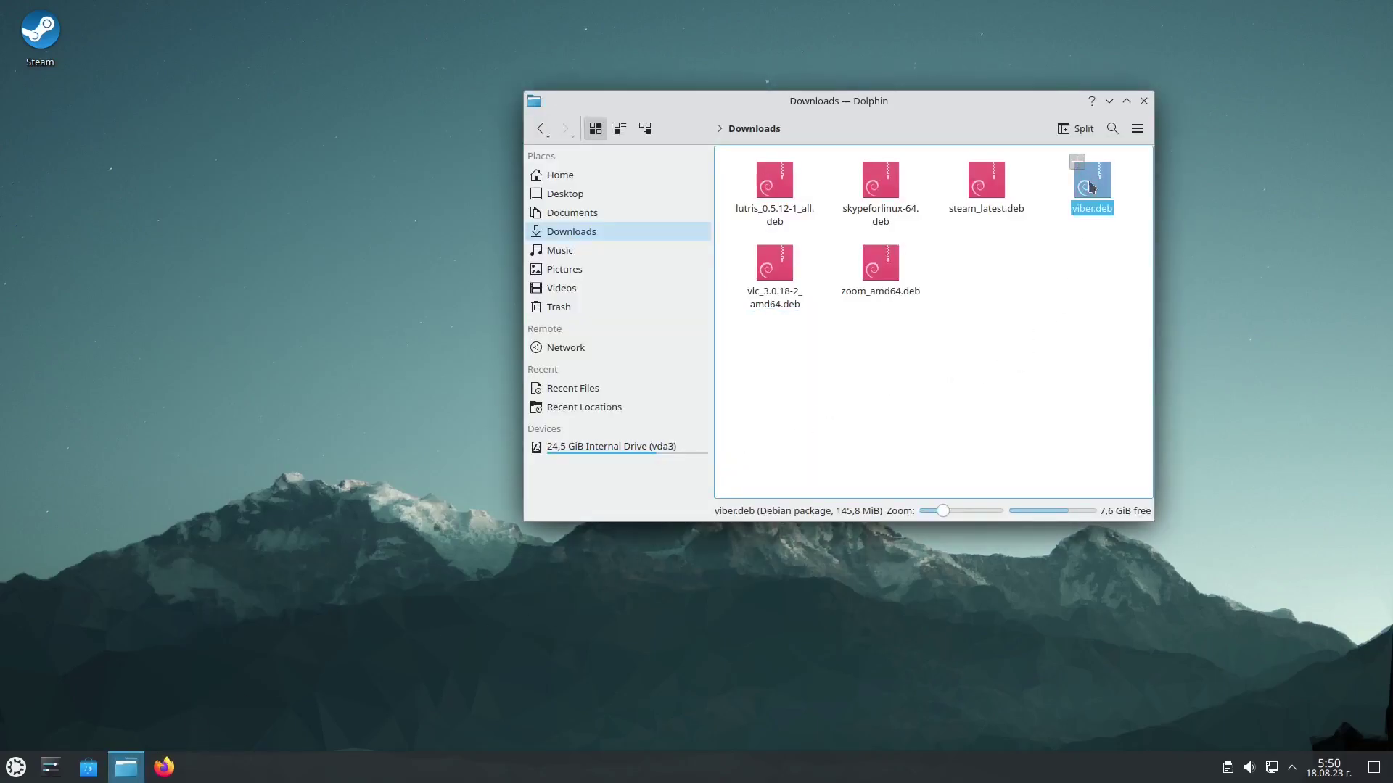
{"action": "right_click", "coordinate": [1090, 187]}
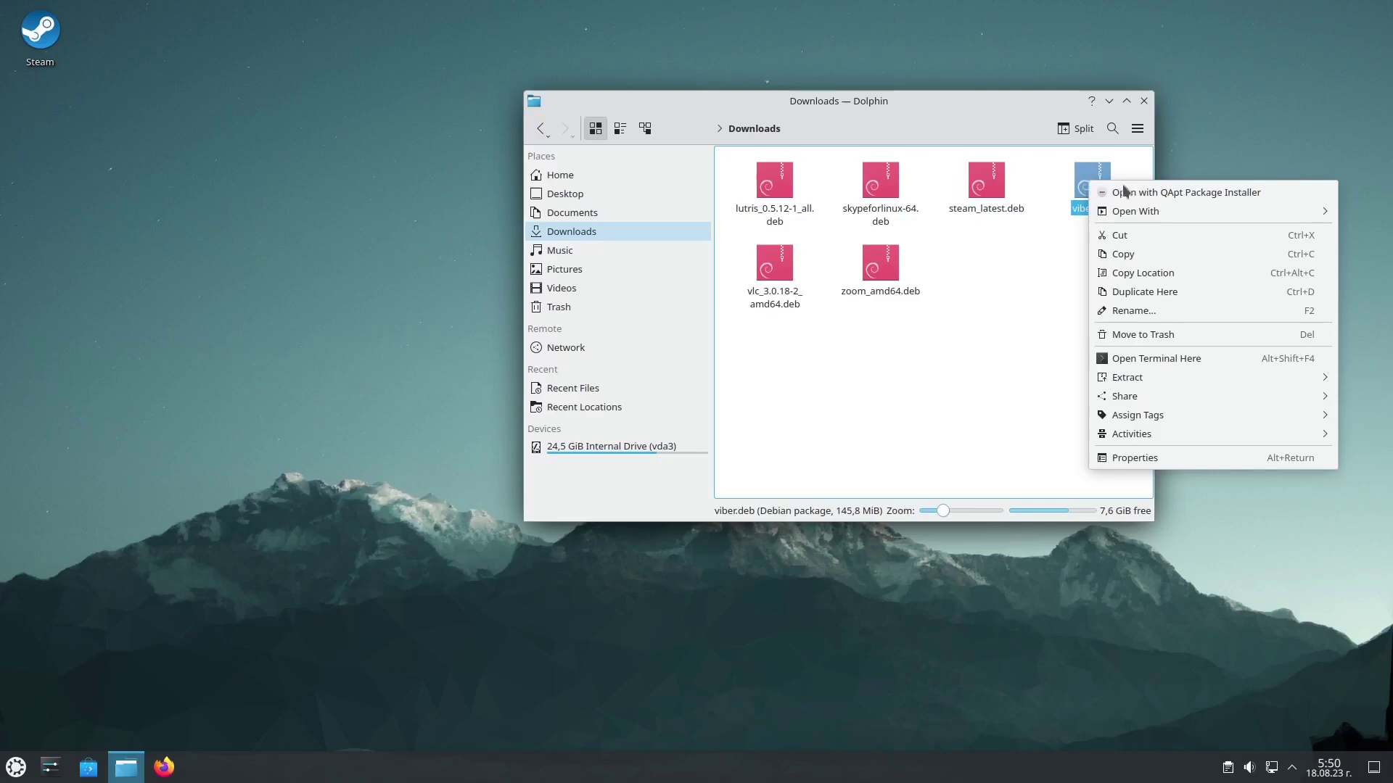
{"action": "mouse_move", "coordinate": [1164, 214]}
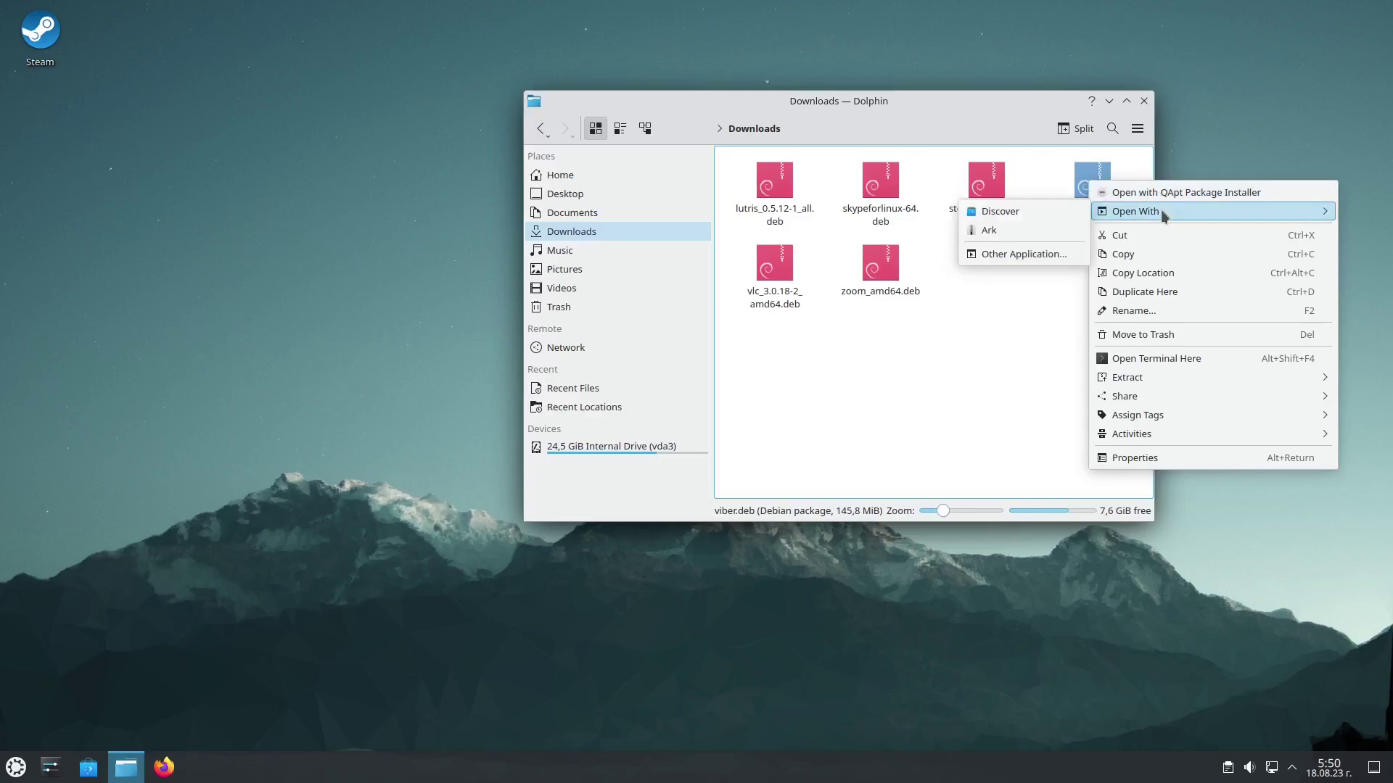
{"action": "left_click", "coordinate": [998, 211]}
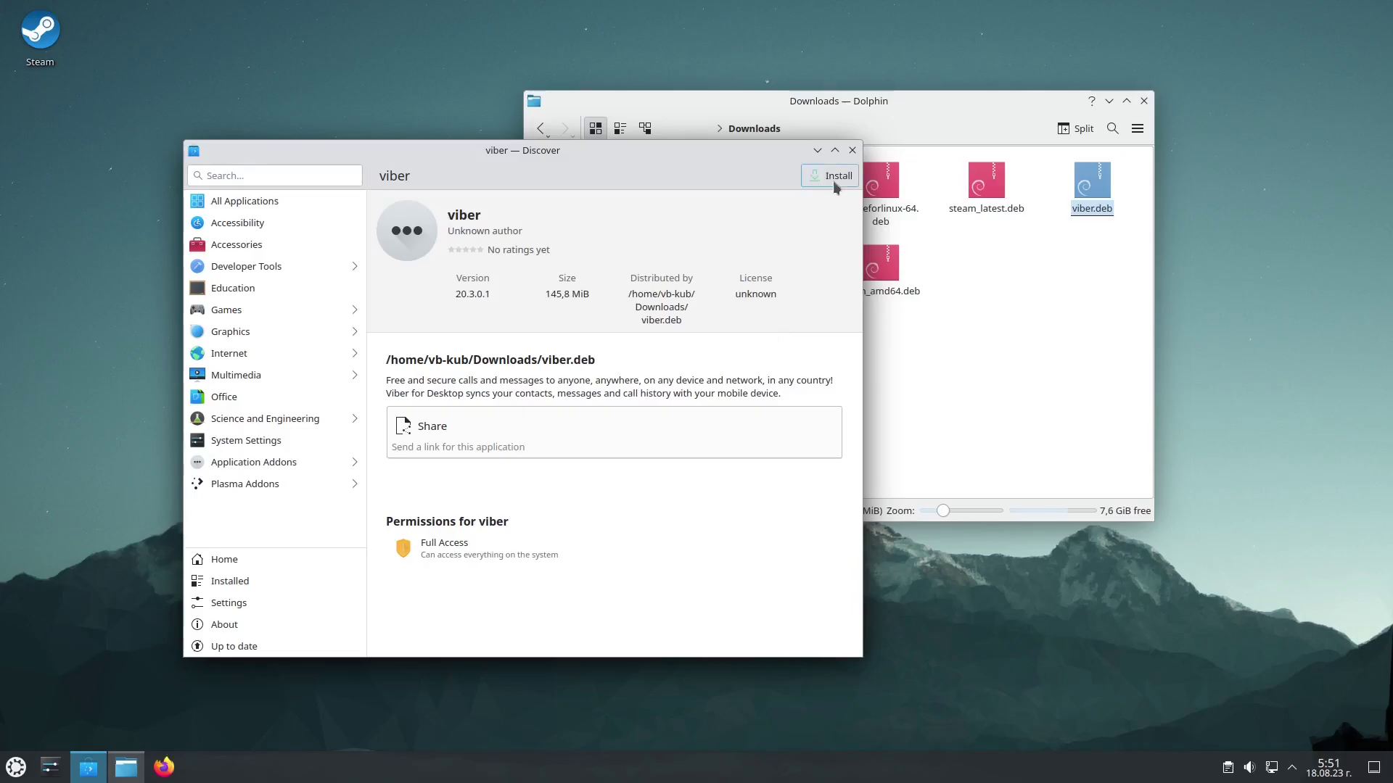
Install the Viber package, authorizing with the account password, and close the Downloads folder window.
{"action": "left_click", "coordinate": [832, 177]}
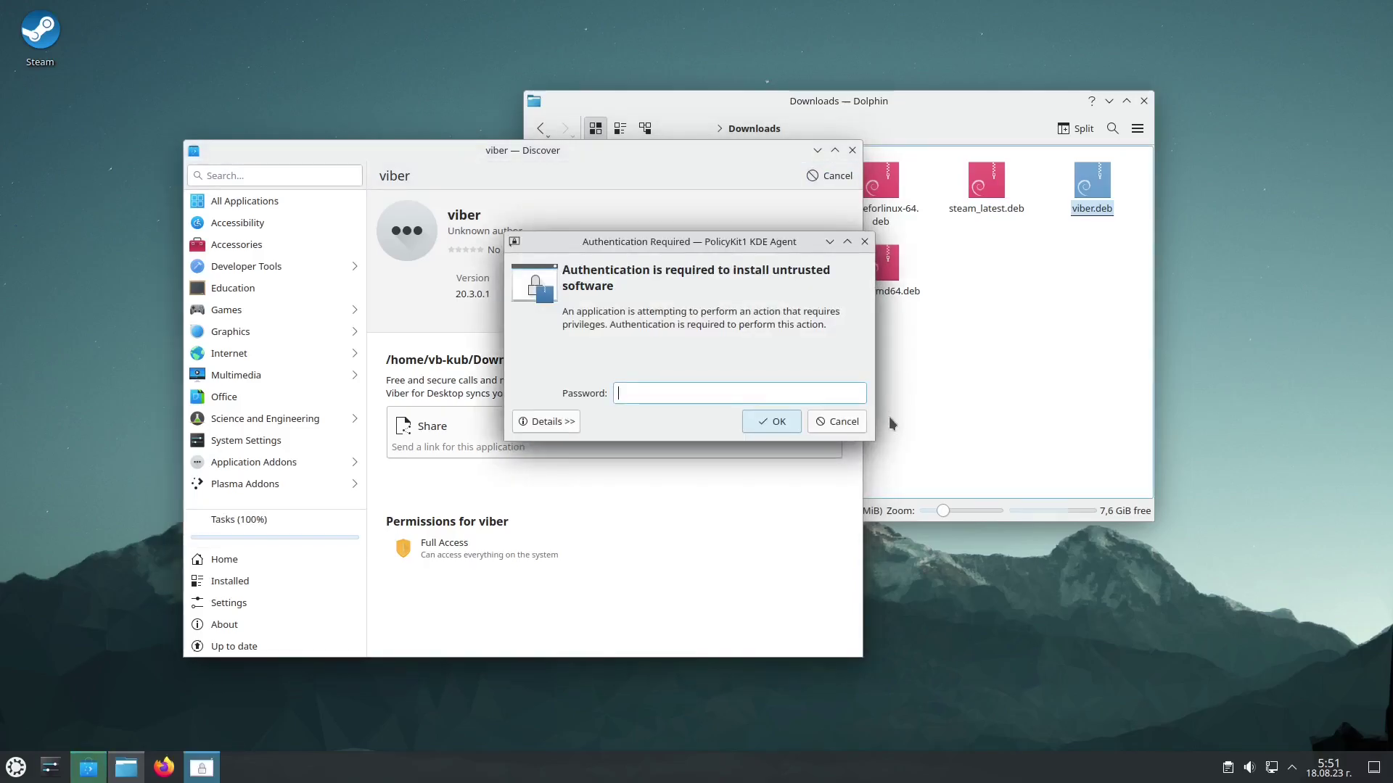
{"action": "type", "text": "**"}
{"action": "key", "text": "Return"}
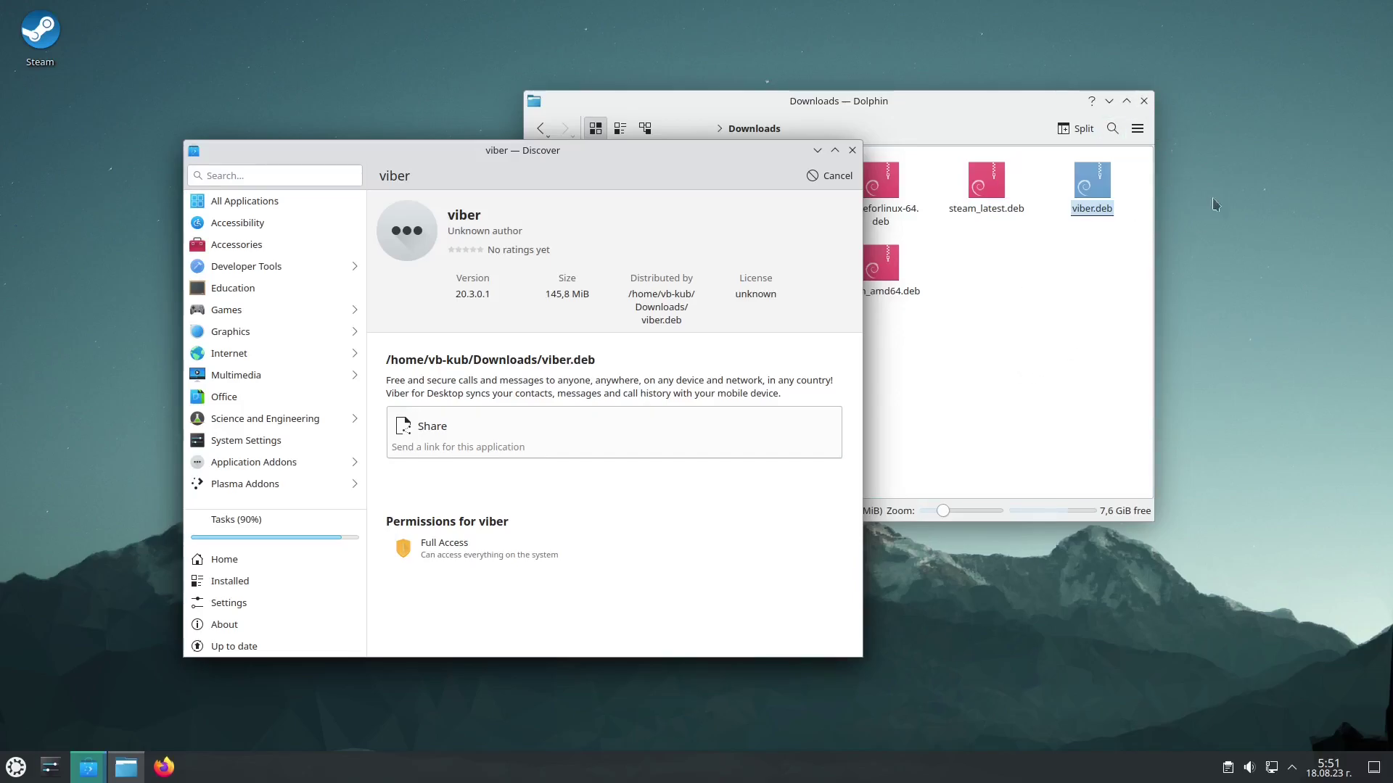
{"action": "left_click", "coordinate": [1145, 103]}
{"action": "left_click_drag", "start_coordinate": [695, 142], "coordinate": [826, 120]}
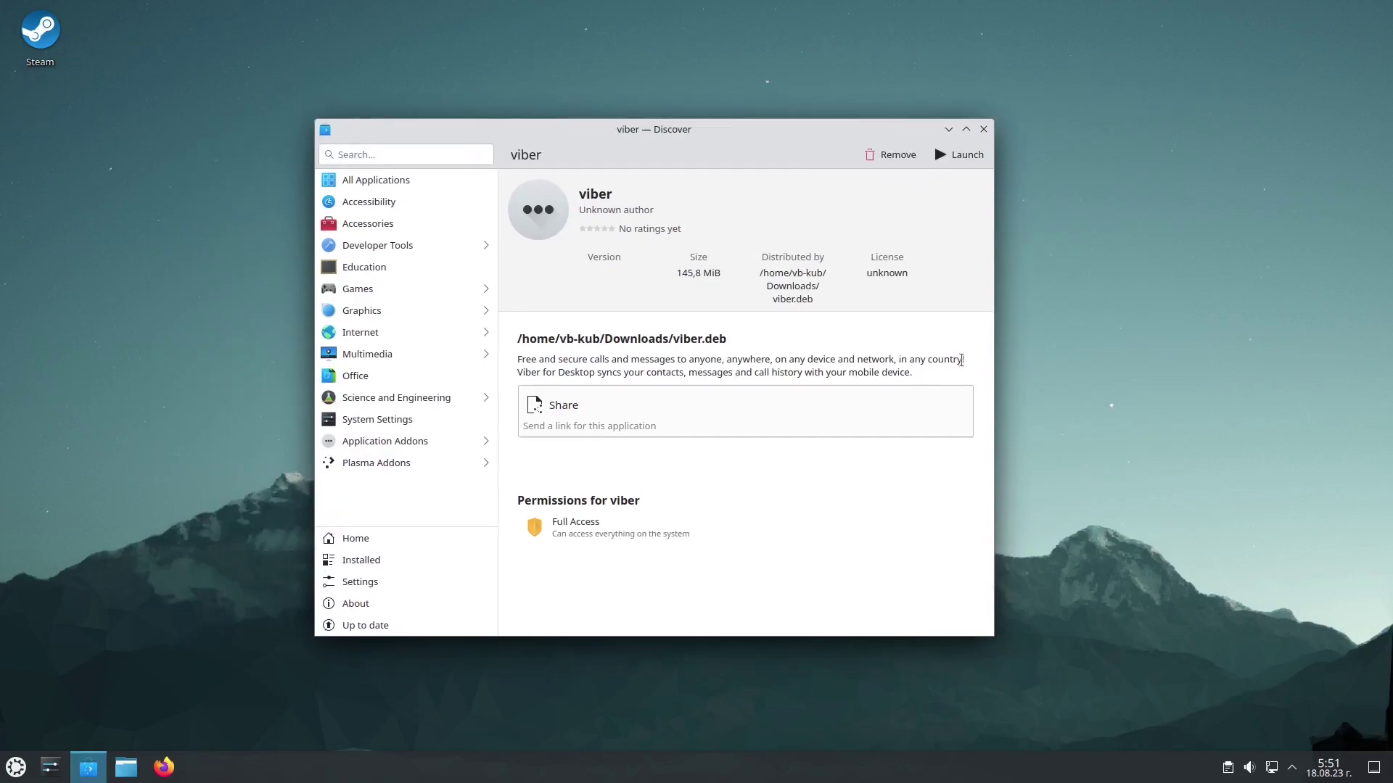
Launch Viber with Discover minimised, and close its window anyway without finishing the setup.
{"action": "left_click", "coordinate": [984, 156]}
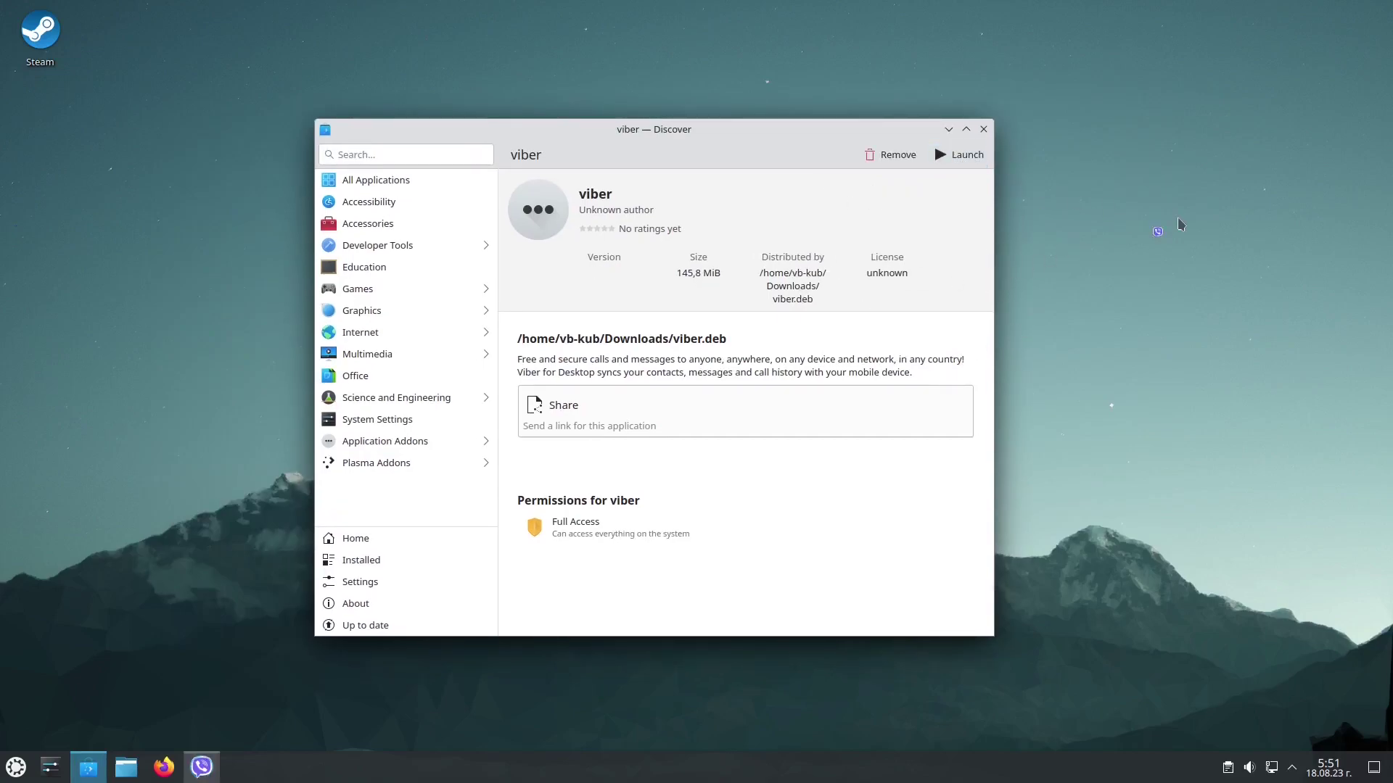
{"action": "left_click", "coordinate": [946, 131]}
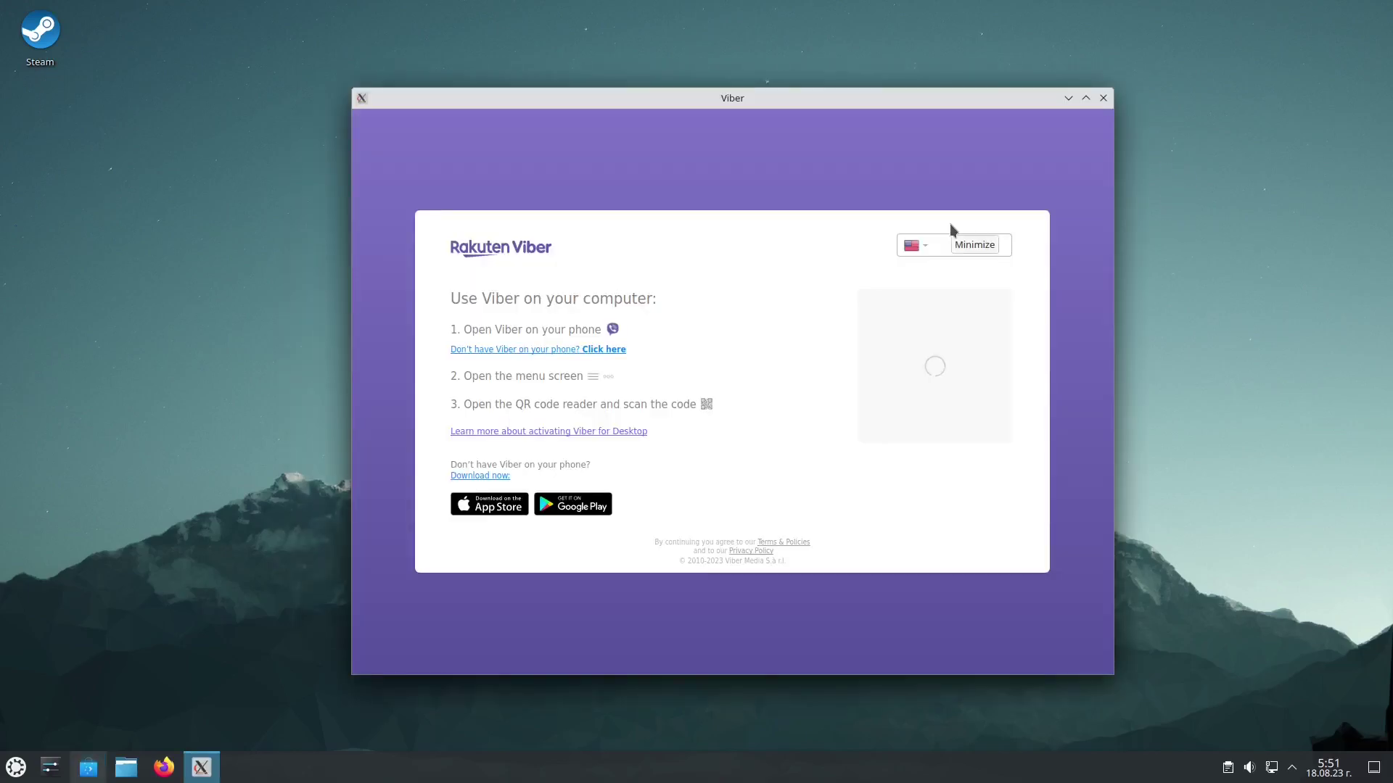
{"action": "left_click", "coordinate": [1102, 98]}
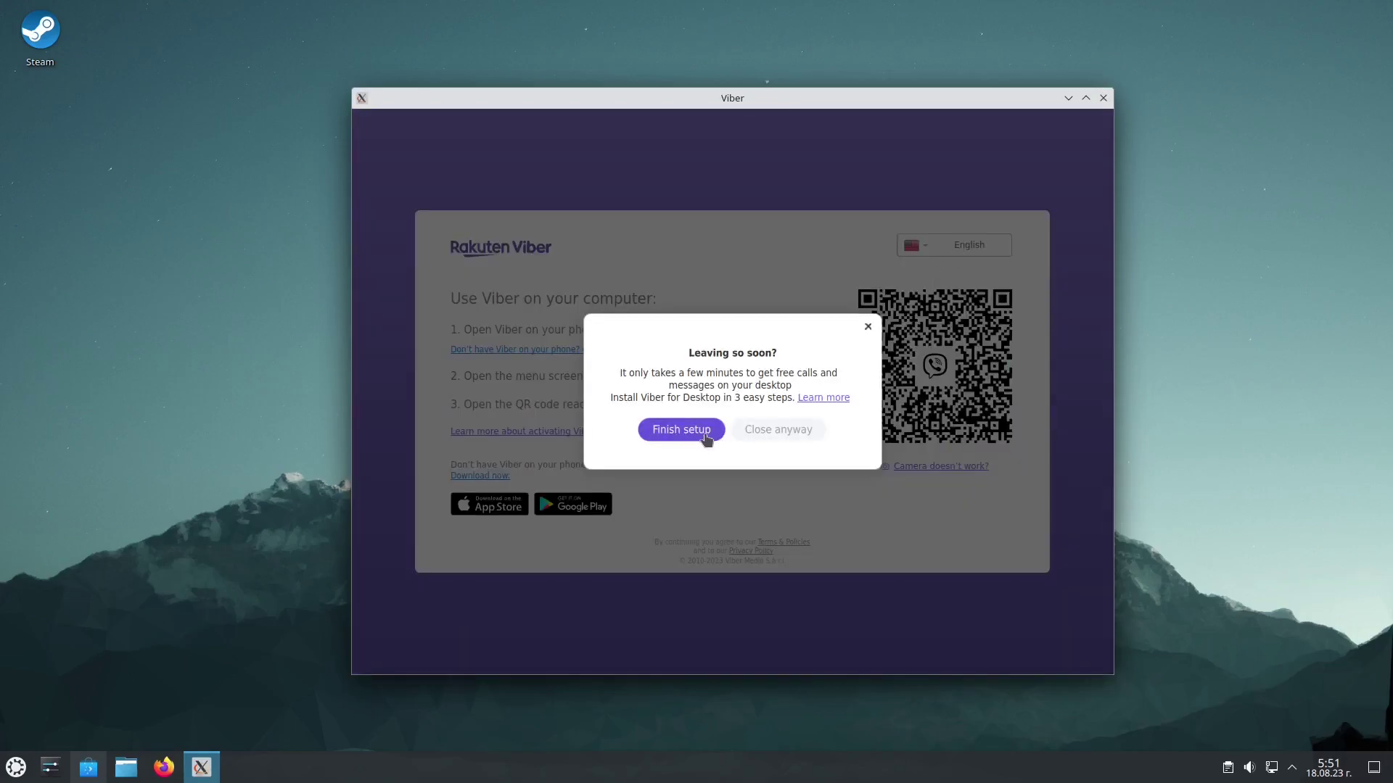
{"action": "left_click", "coordinate": [774, 431]}
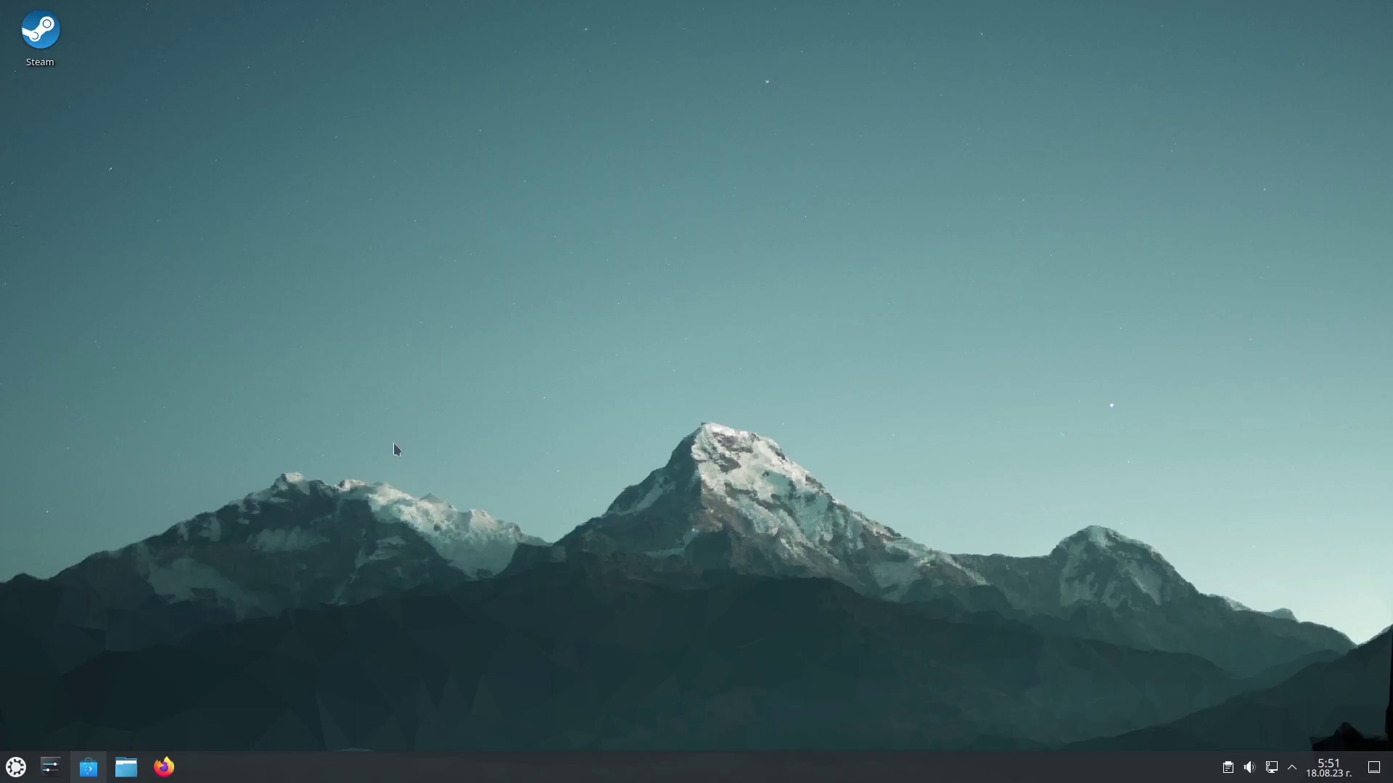
Restore Discover, search for "gdeb" and open the GDebi Package Installer details page.
{"action": "left_click", "coordinate": [89, 768]}
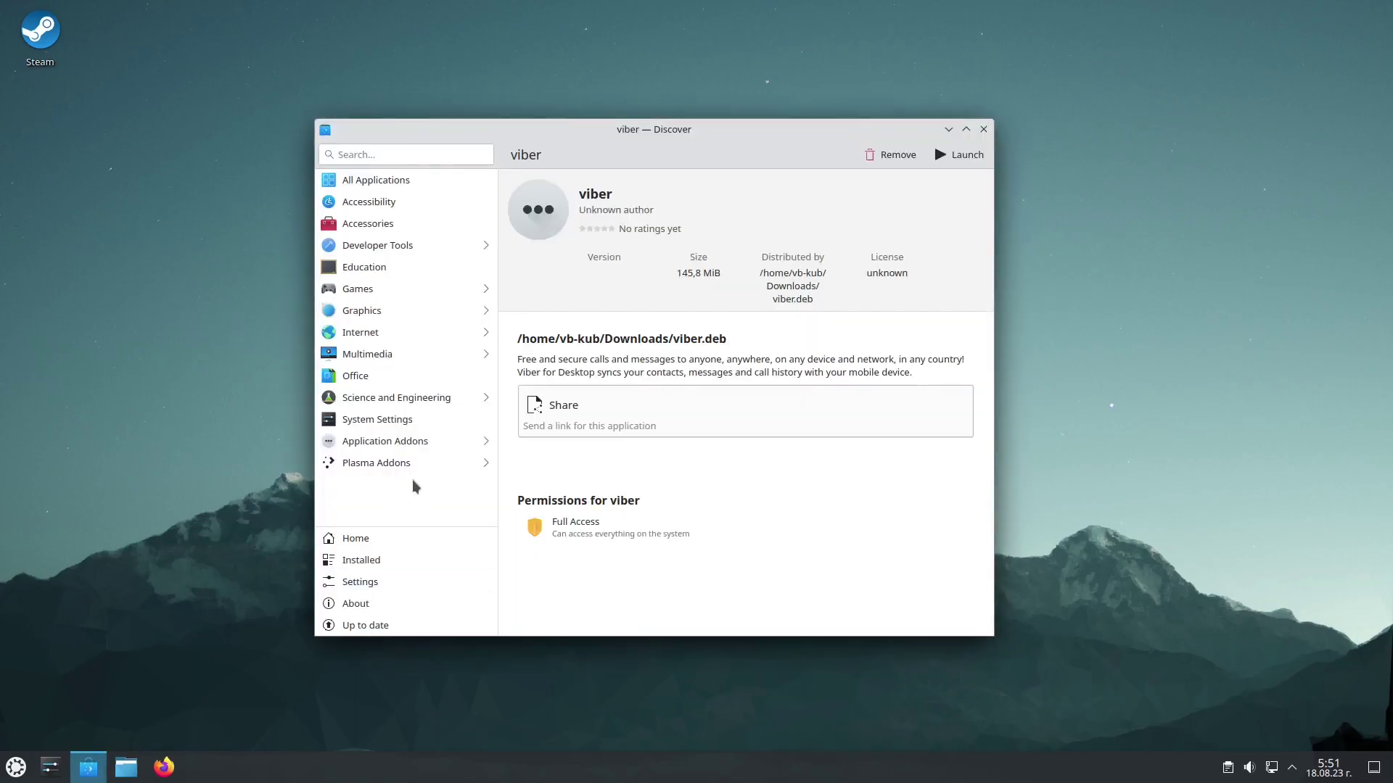
{"action": "left_click", "coordinate": [400, 151]}
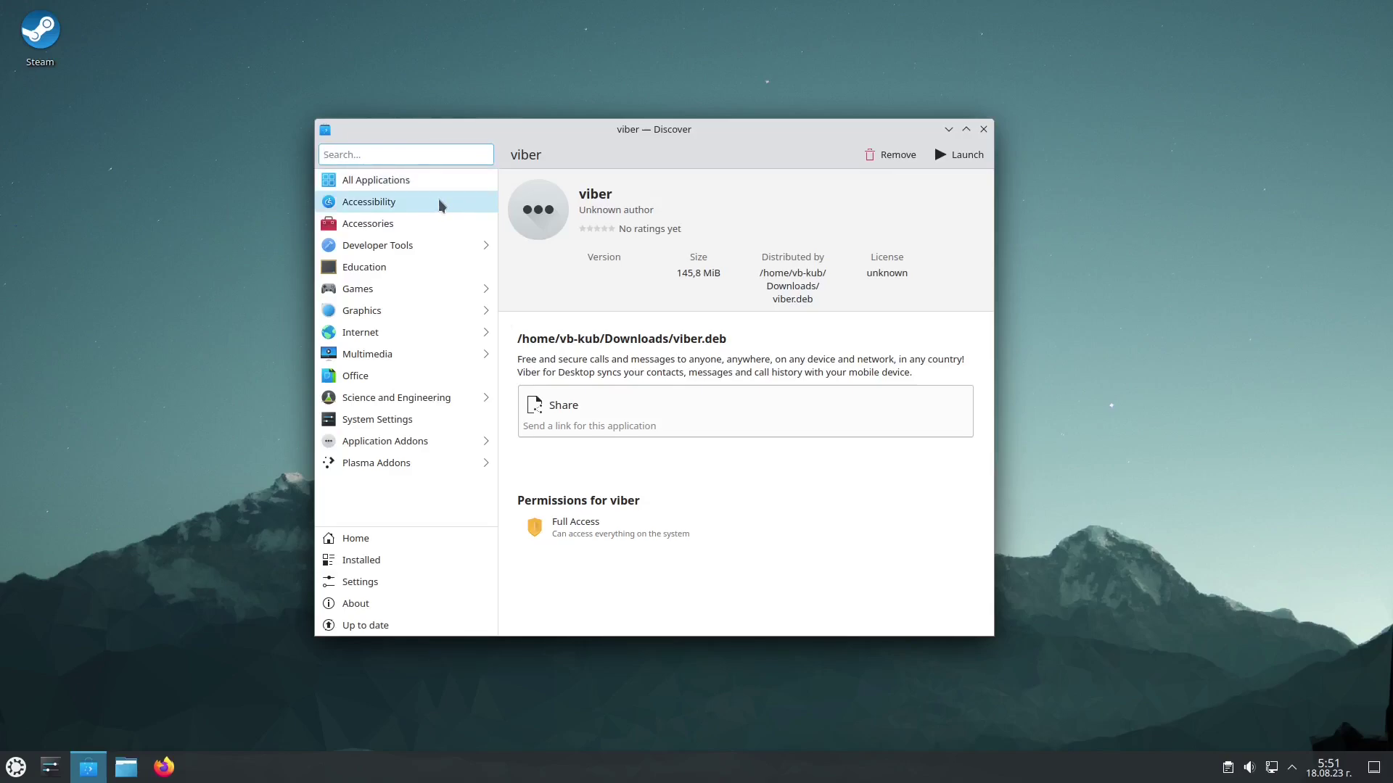
{"action": "type", "text": "gdeb"}
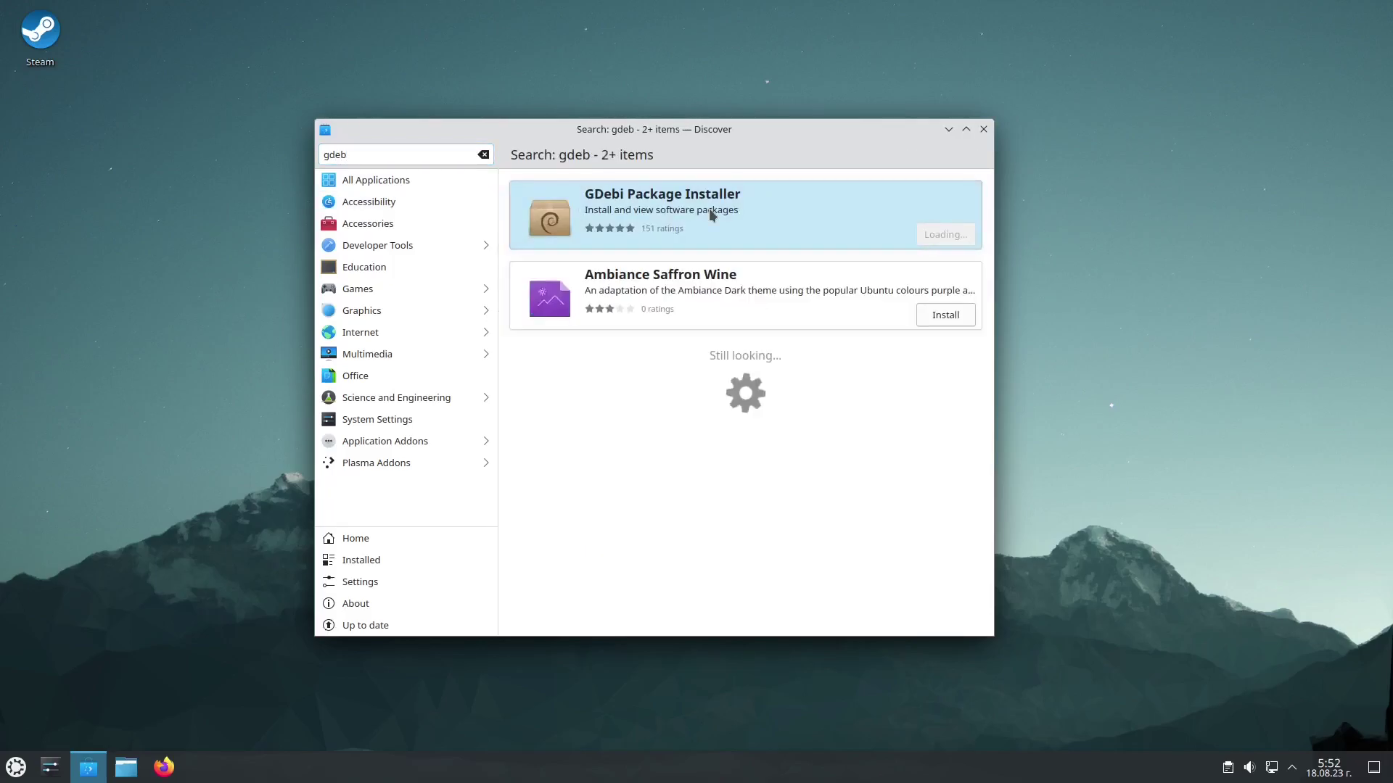
{"action": "left_click", "coordinate": [711, 205]}
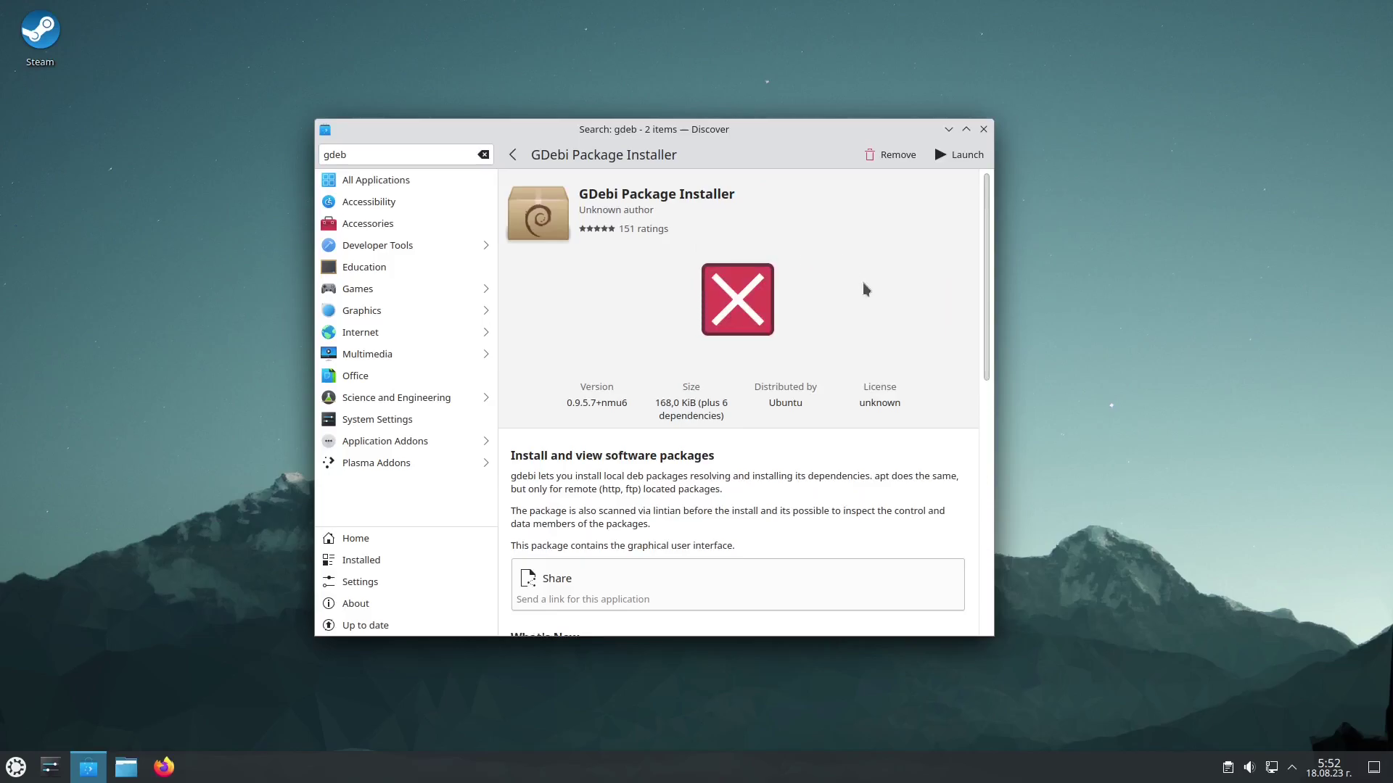
{"action": "left_click_drag", "start_coordinate": [798, 136], "coordinate": [767, 137]}
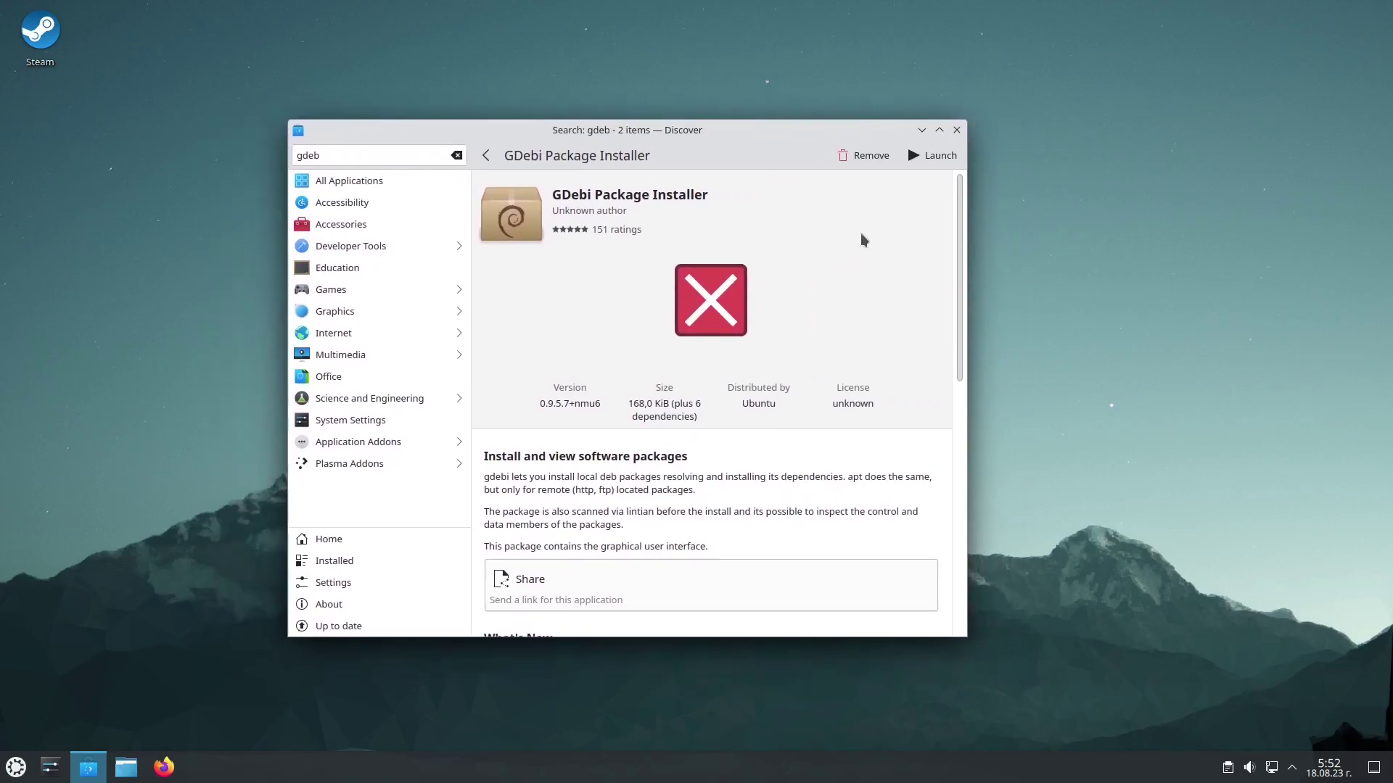
Close Discover and refresh the desktop.
{"action": "left_click", "coordinate": [957, 130]}
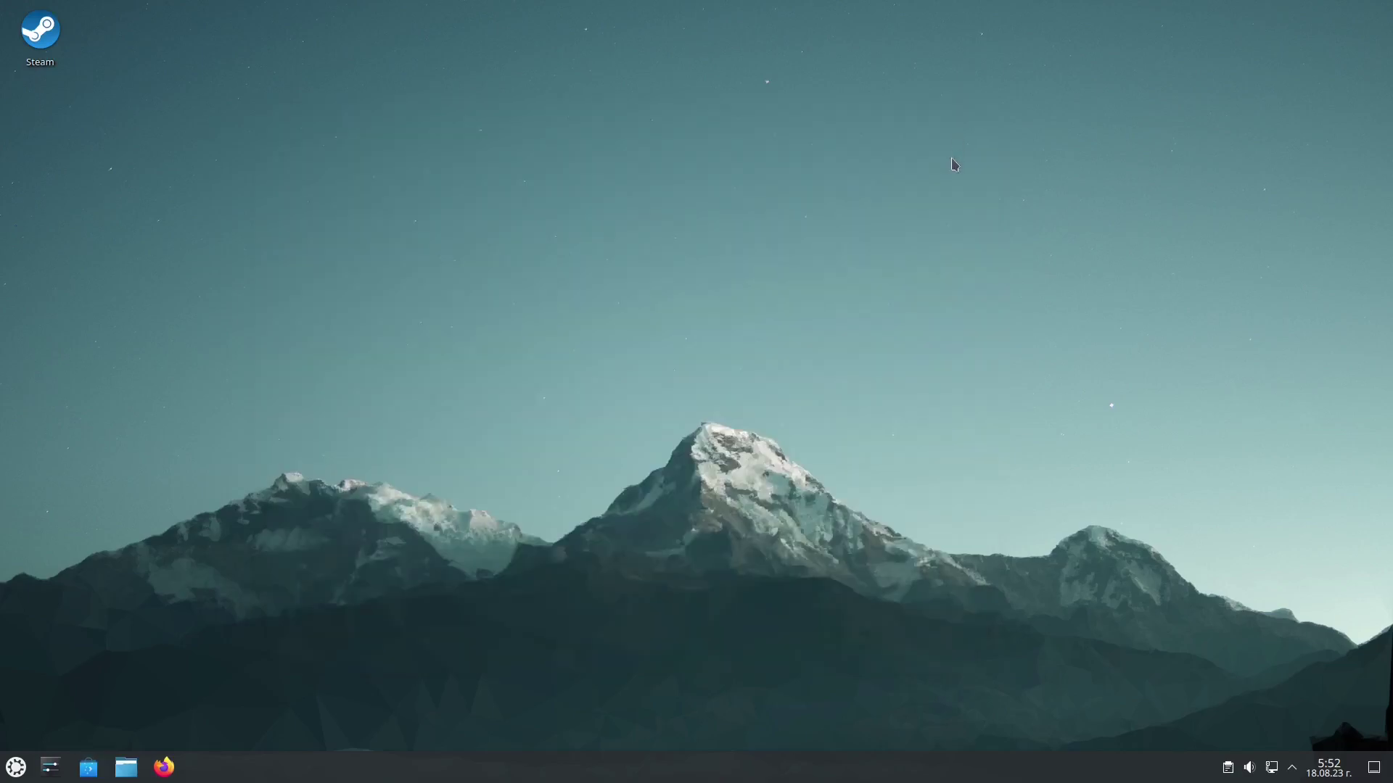
{"action": "right_click", "coordinate": [712, 209]}
{"action": "left_click", "coordinate": [798, 342]}
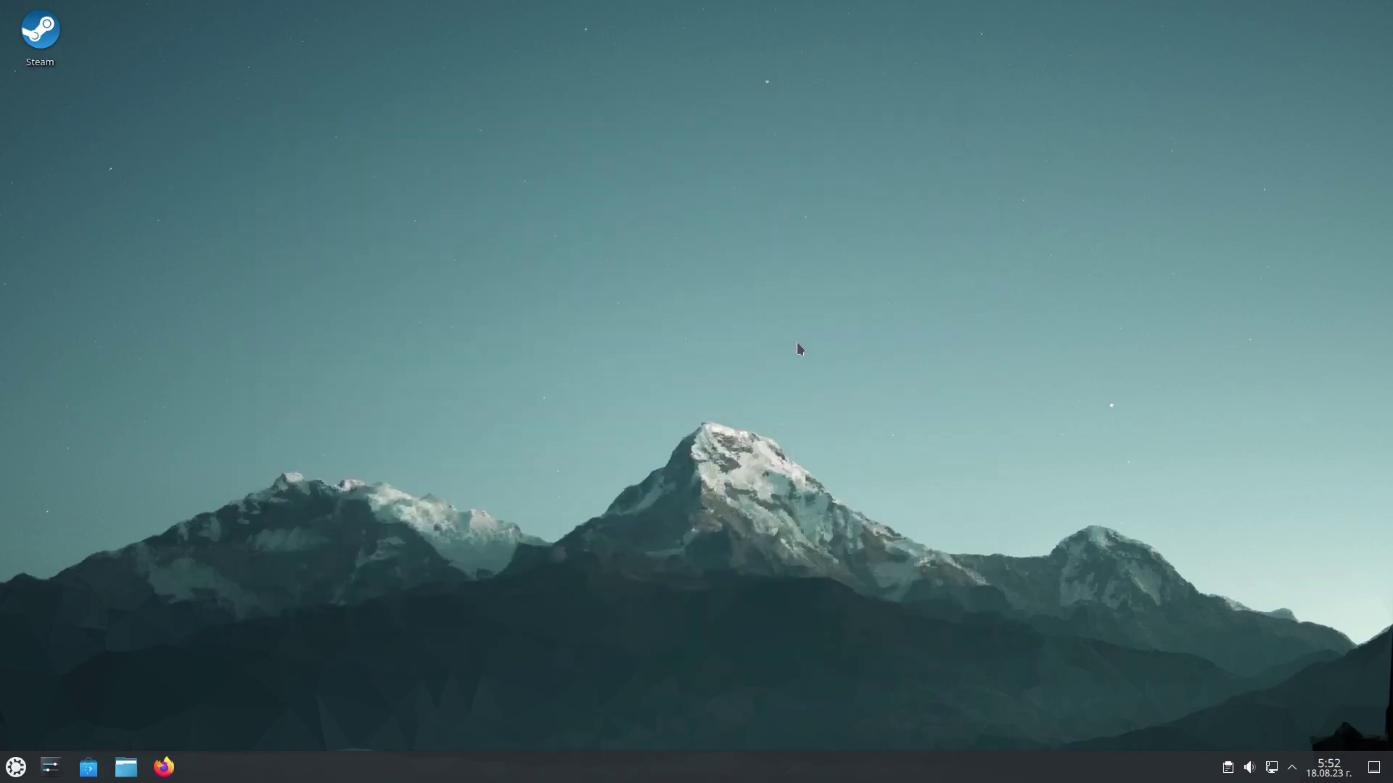